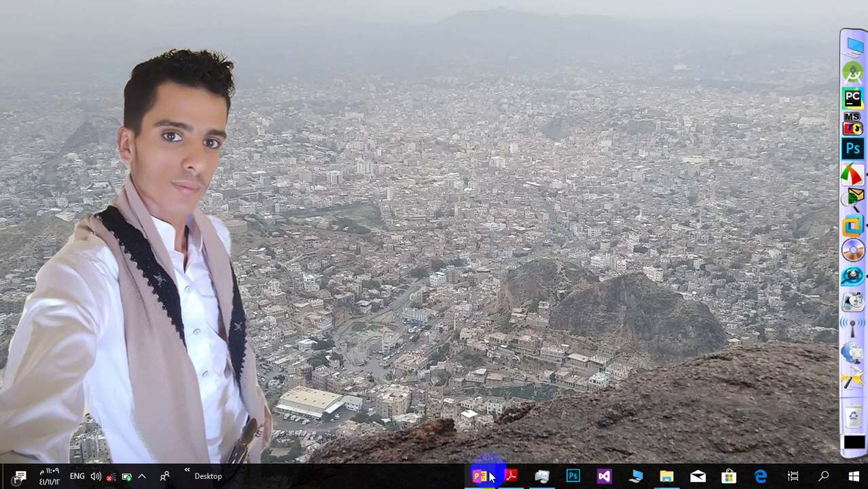
Step: Switch to the PYTHON-3 COURSE presentation in PowerPoint, review the Level1 Beginners topics on slide 4, and minimize the window
left_click(483, 476)
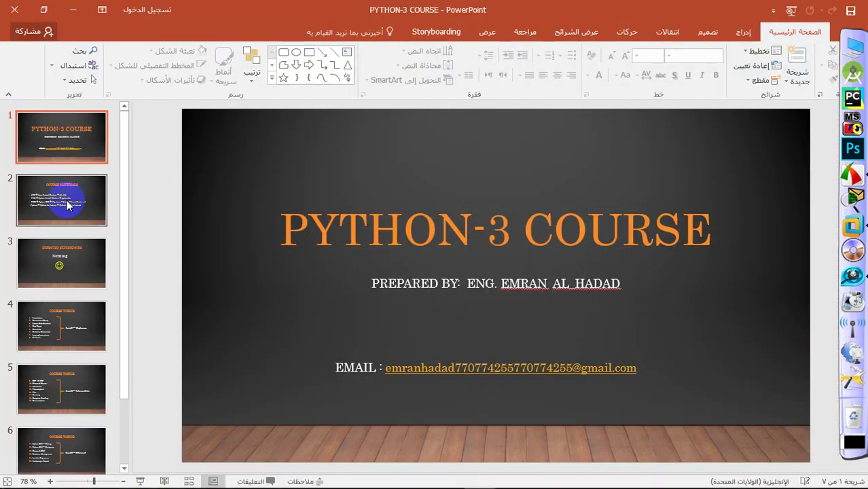
left_click(68, 326)
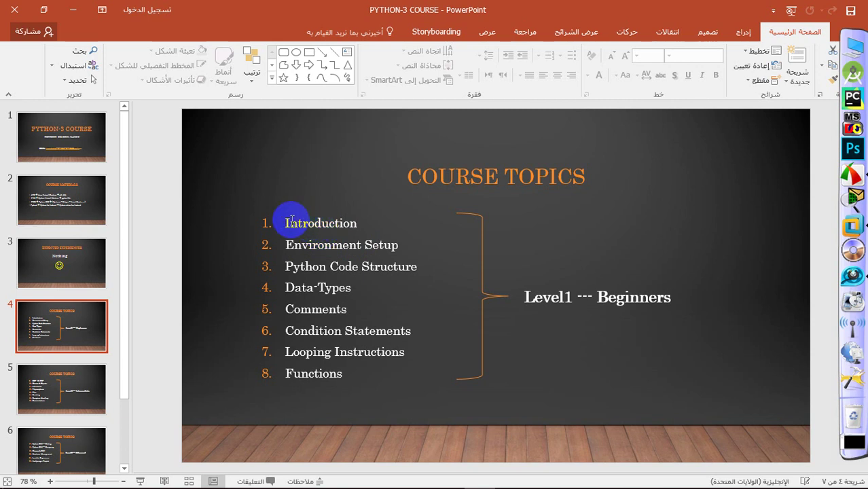
left_click(75, 10)
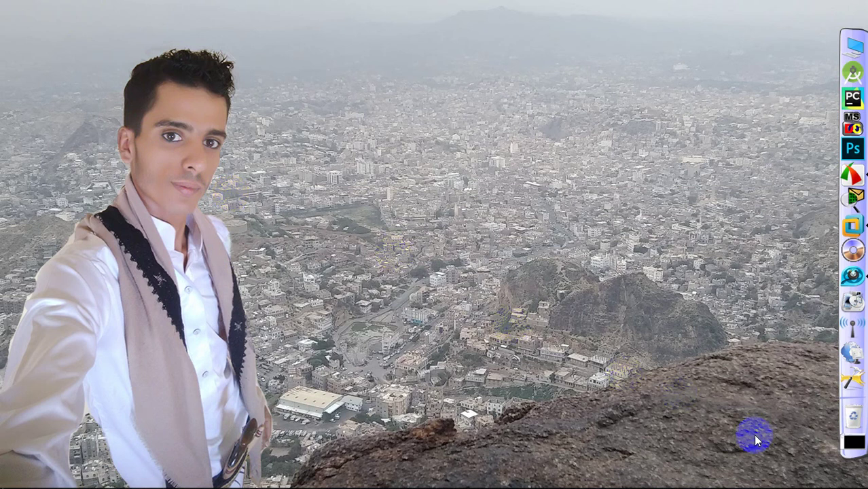
Step: Bring up VMware Workstation with its window maximized and refresh the desktop of the AndroidStudio virtual machine
left_click(853, 442)
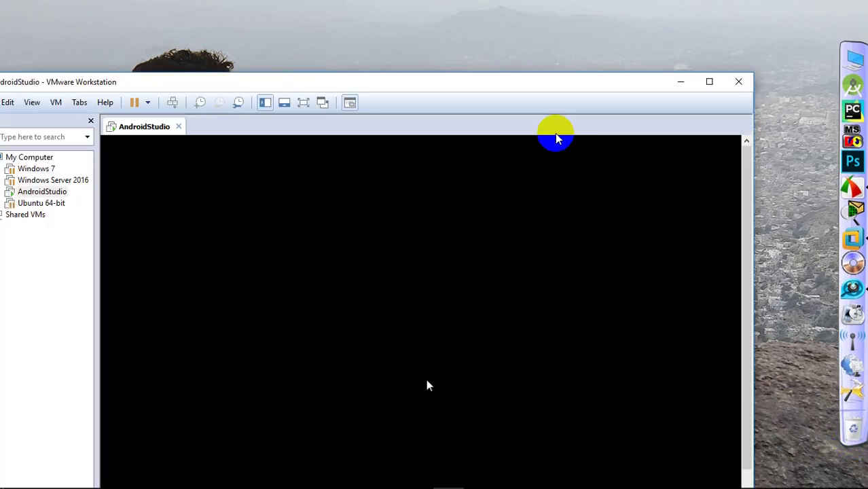
left_click_drag(552, 98, 569, 17)
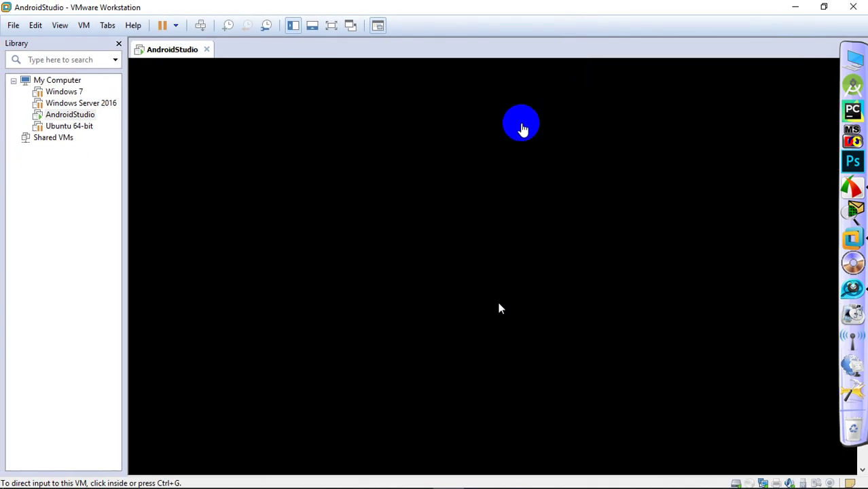
left_click_drag(534, 260, 539, 316)
left_click(477, 211)
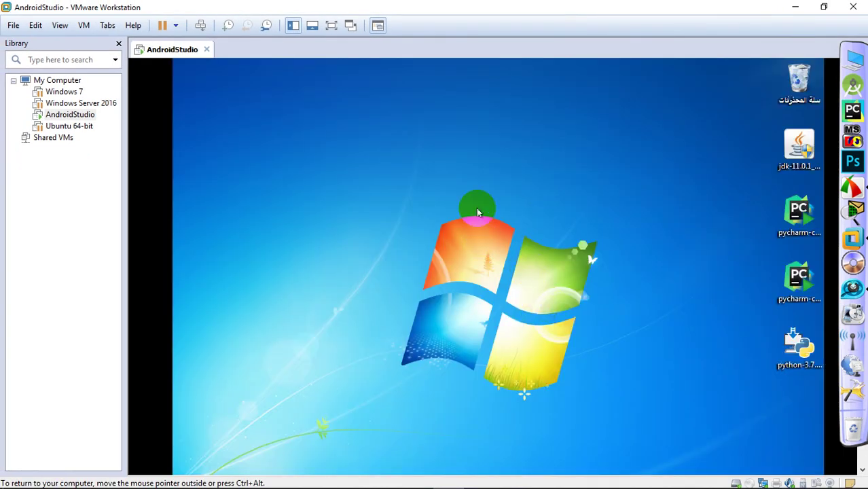
right_click(475, 212)
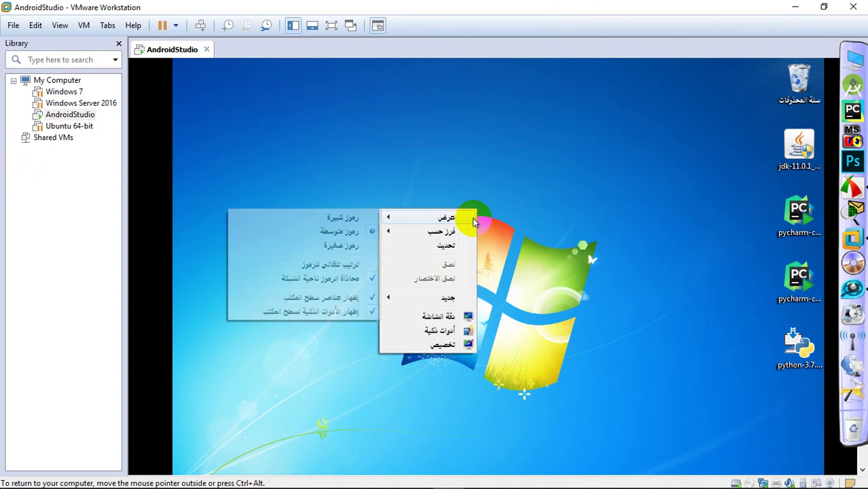
left_click(450, 246)
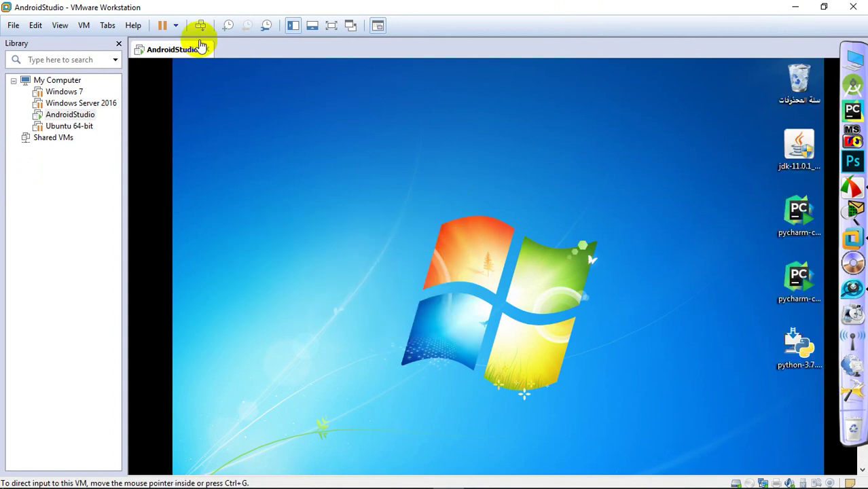
Step: Display the AndroidStudio virtual machine full screen, refresh its desktop, and return to the windowed view
left_click(331, 29)
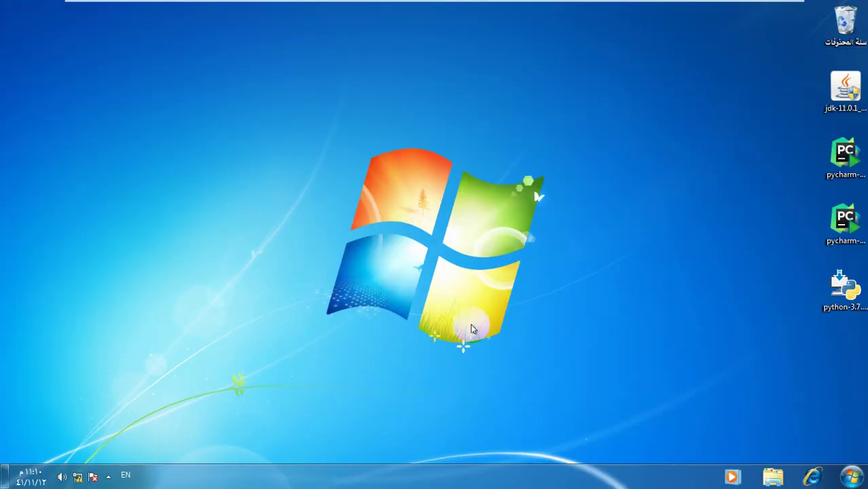
left_click(454, 158)
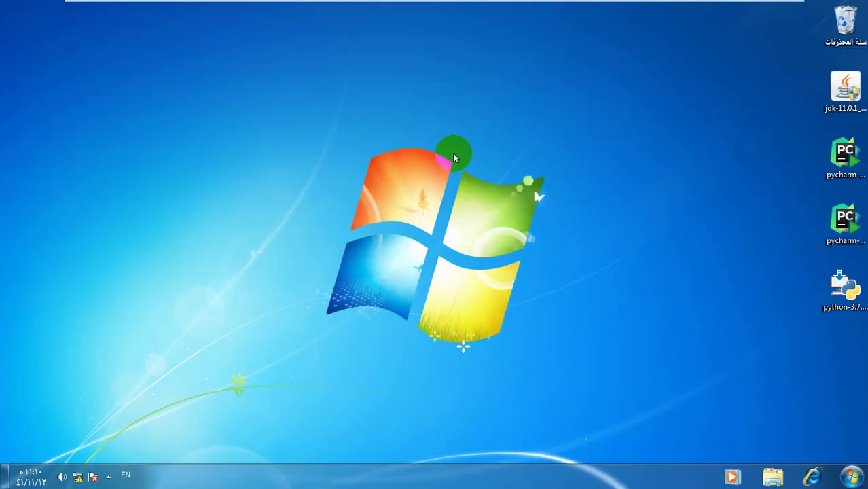
right_click(443, 123)
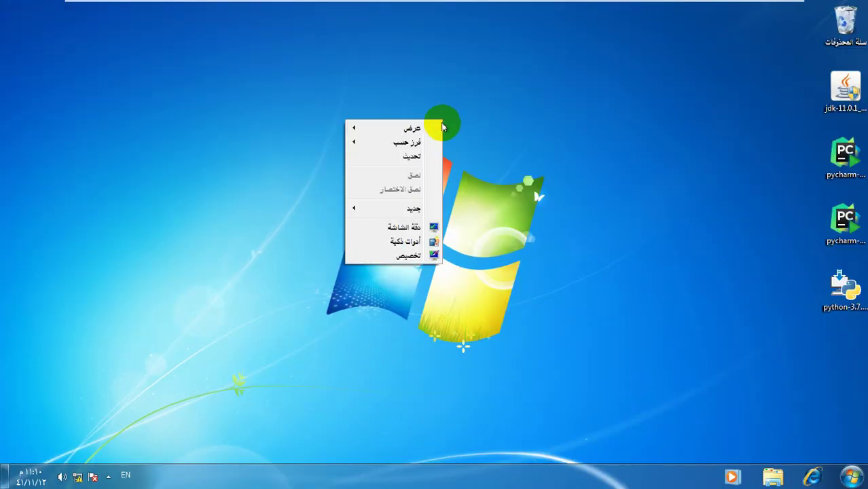
left_click(435, 157)
left_click(432, 124)
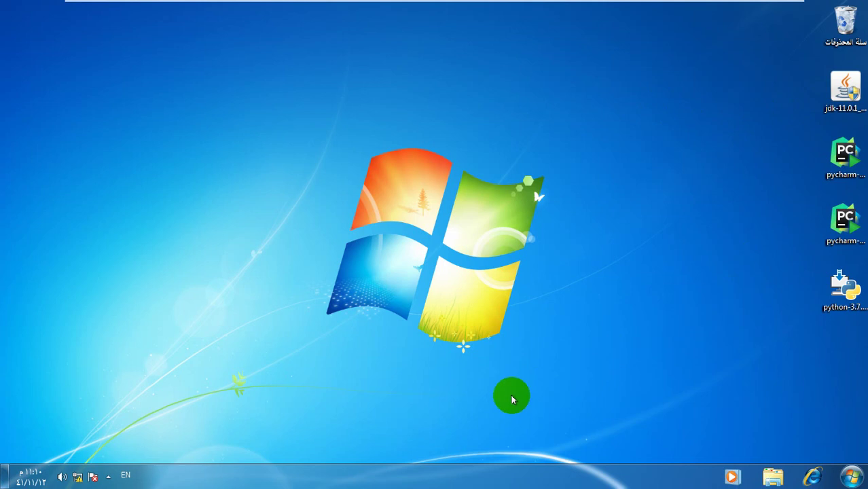
left_click(475, 8)
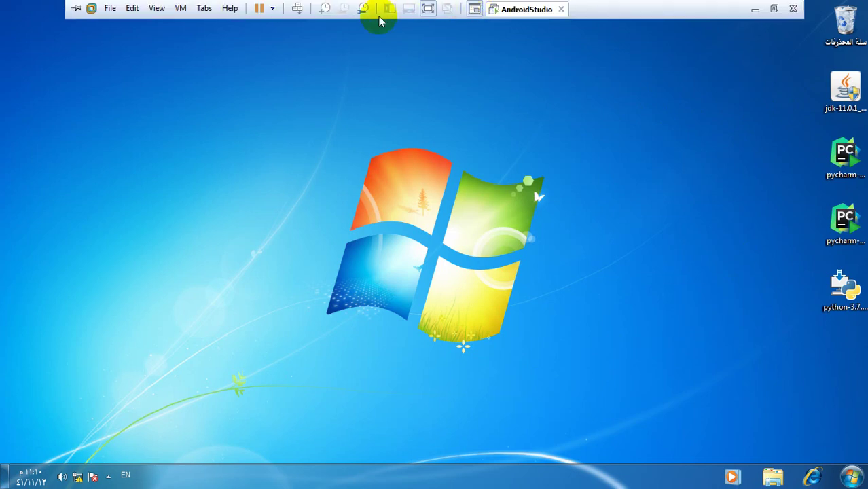
left_click(427, 8)
Step: Switch to PowerPoint and show the Course Materials slide with the word JVM highlighted
mouse_move(482, 474)
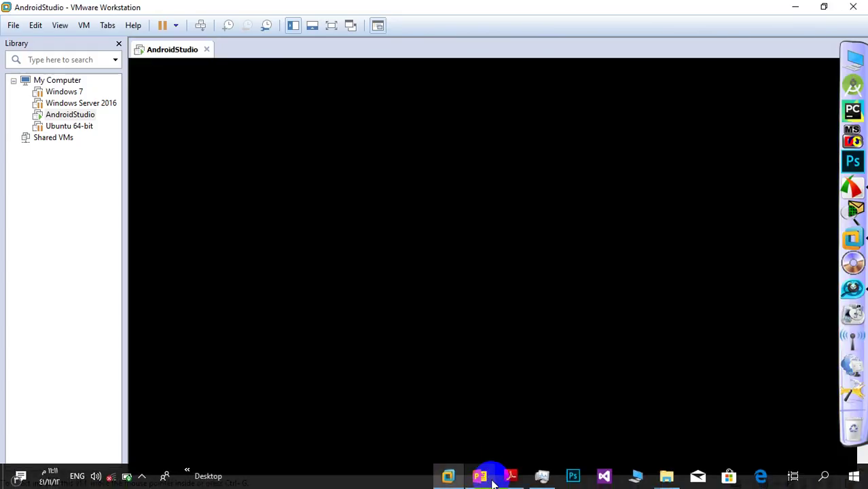
left_click(479, 479)
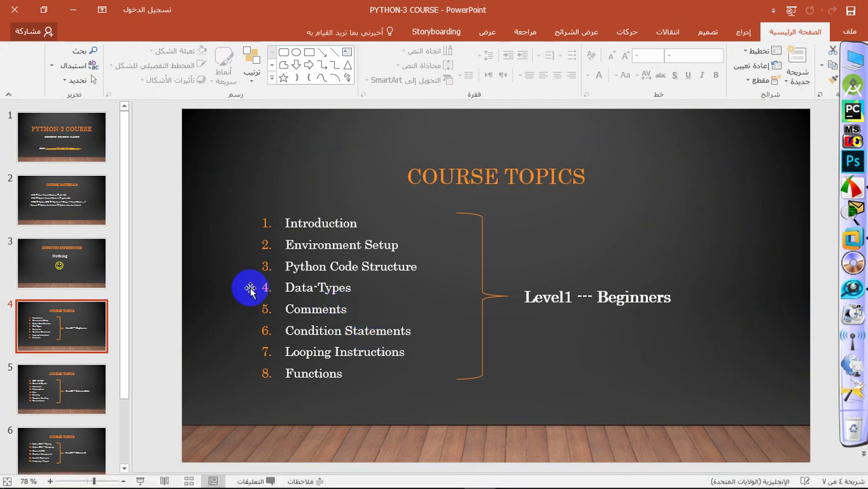
left_click(77, 201)
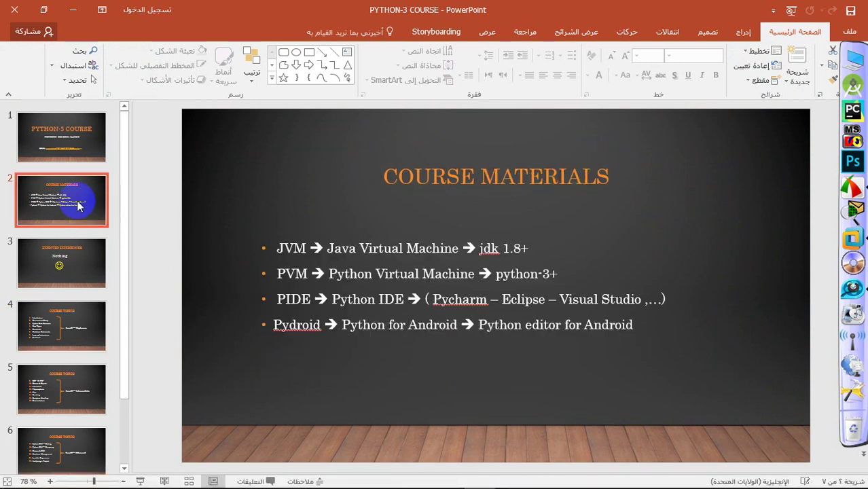
double_click(302, 248)
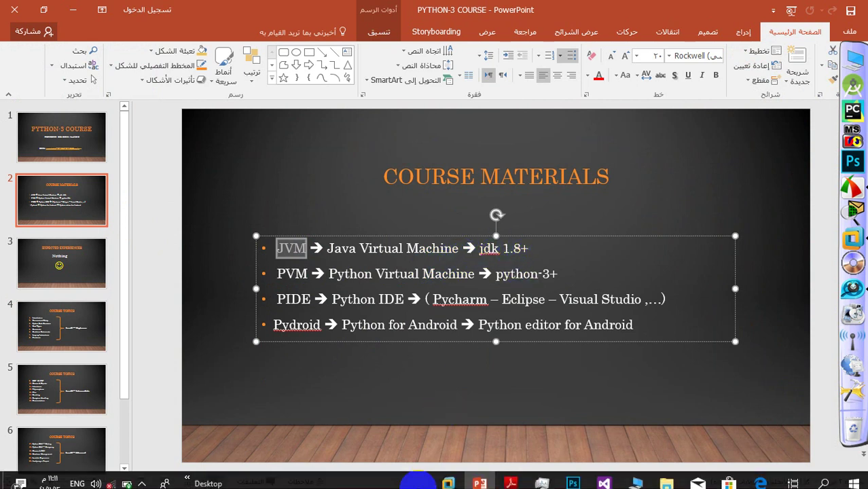
Step: Switch back to VMware Workstation and move the jdk-11.0.1 installer icon out of the icon column to the upper-left area of the guest desktop
left_click(447, 477)
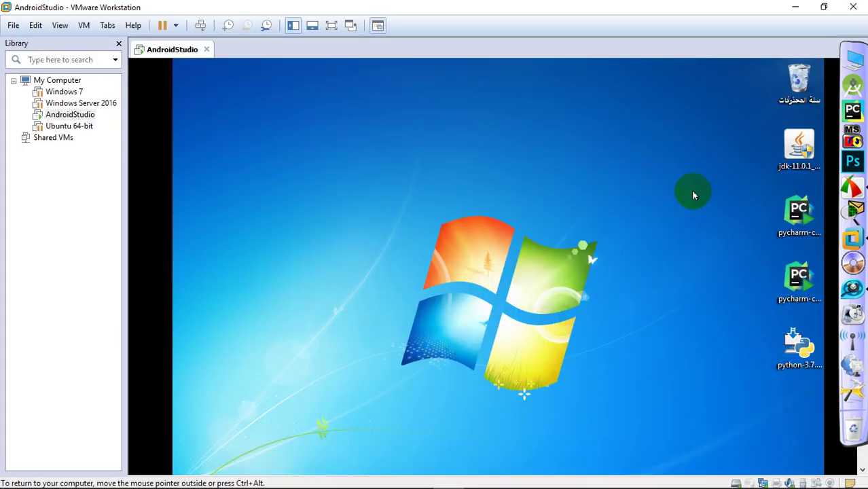
left_click(786, 157)
left_click_drag(786, 157, 367, 151)
double_click(348, 166)
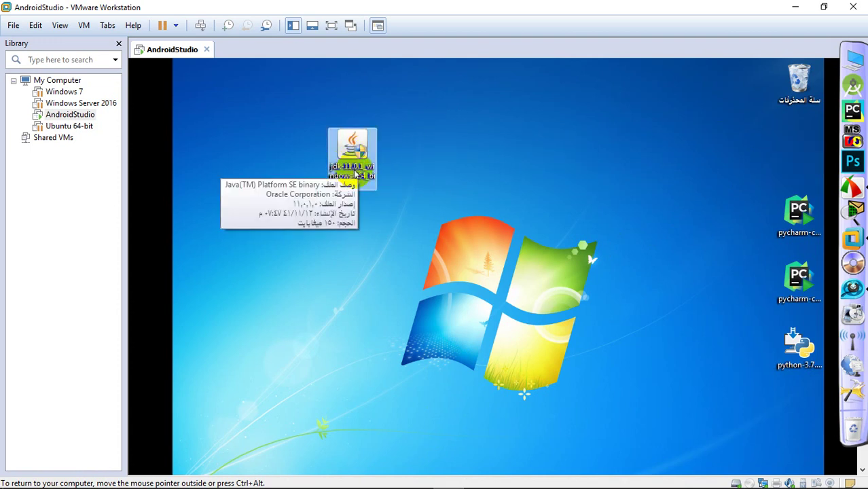
double_click(344, 163)
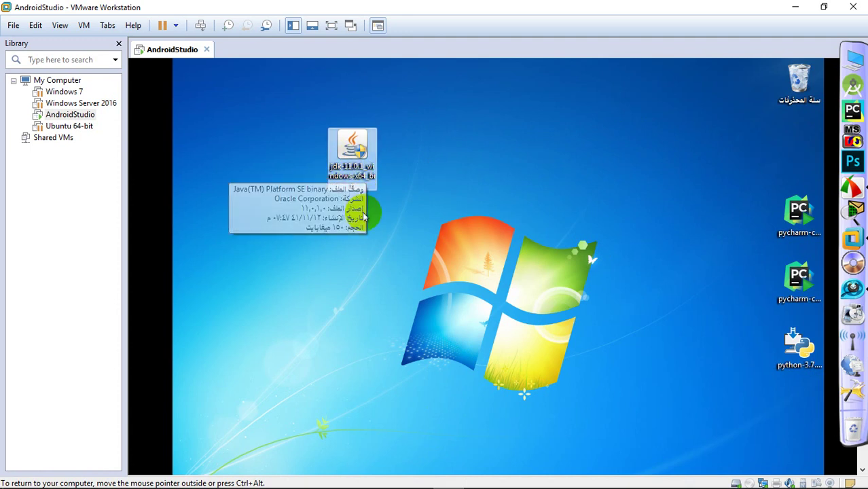
double_click(353, 175)
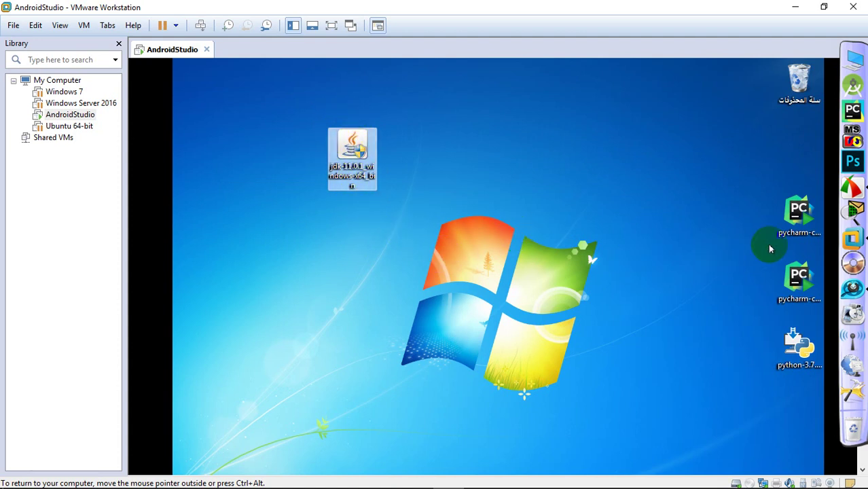
Step: Line up the two PyCharm Community installers and the Python 3.7.1 installer in the same row as the JDK installer
left_click_drag(797, 216, 438, 151)
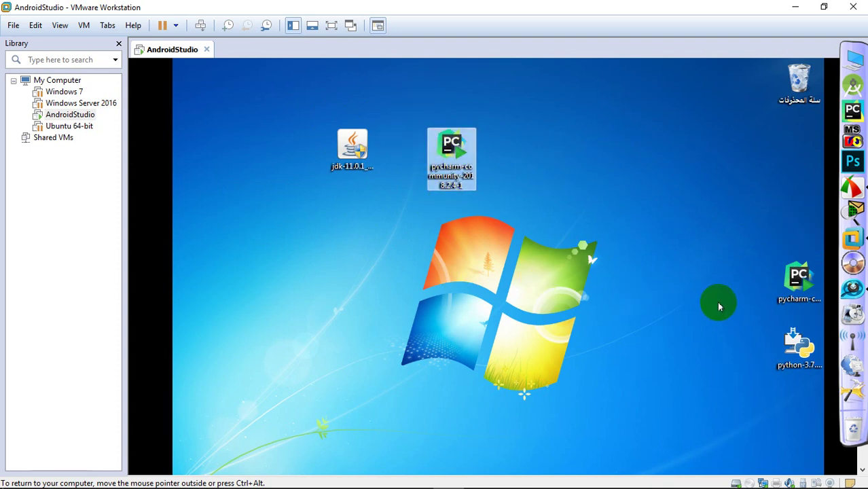
left_click(798, 278)
left_click_drag(799, 275, 521, 138)
left_click_drag(790, 350, 543, 164)
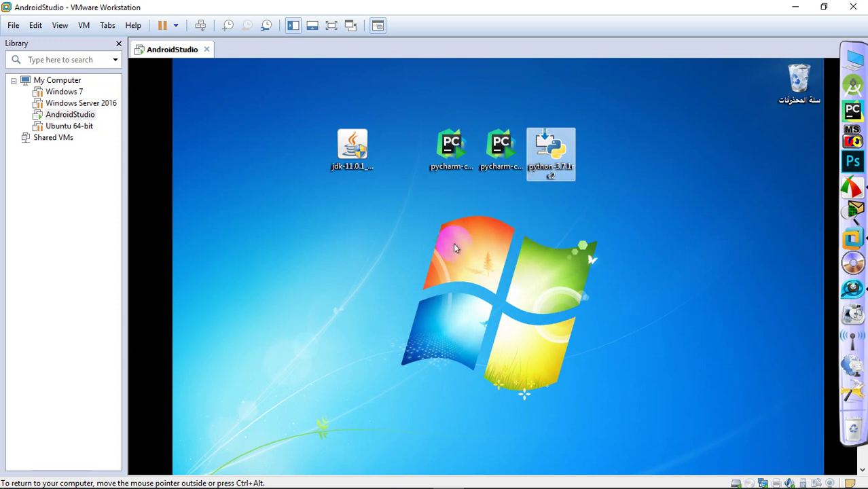
Step: Select the JDK installer, compare it with the JVM requirement on the PowerPoint Course Materials slide, and minimize the presentation
left_click(359, 173)
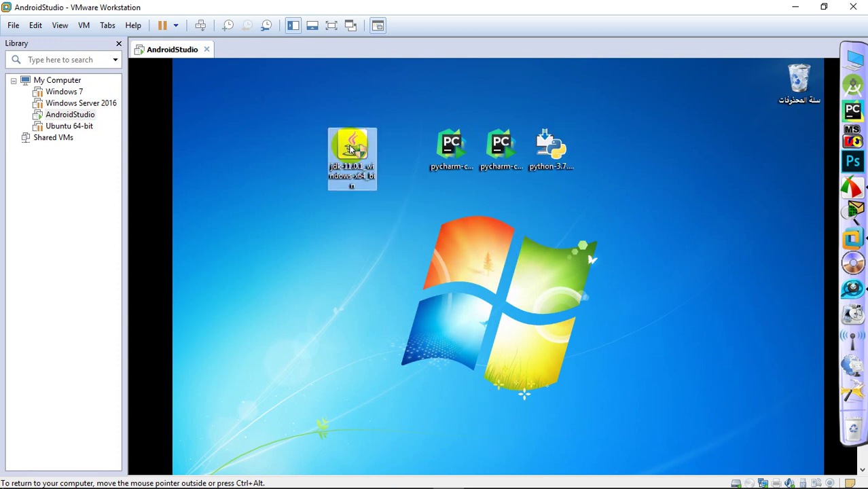
mouse_move(448, 483)
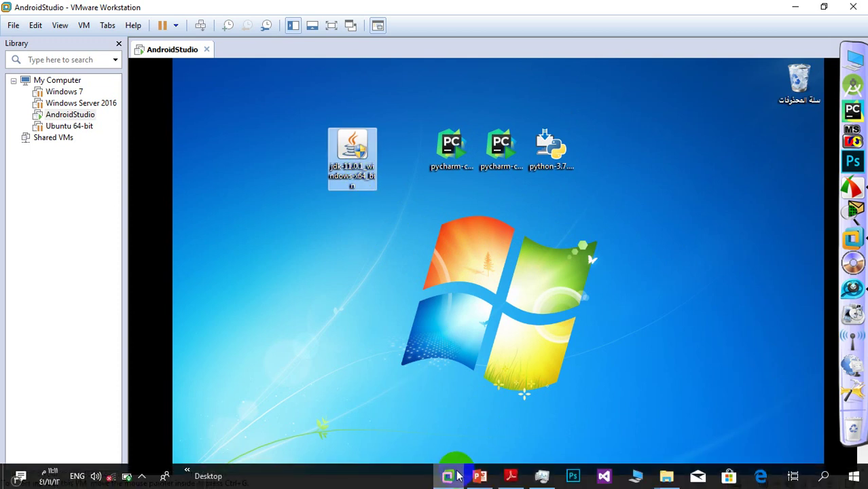
left_click(480, 483)
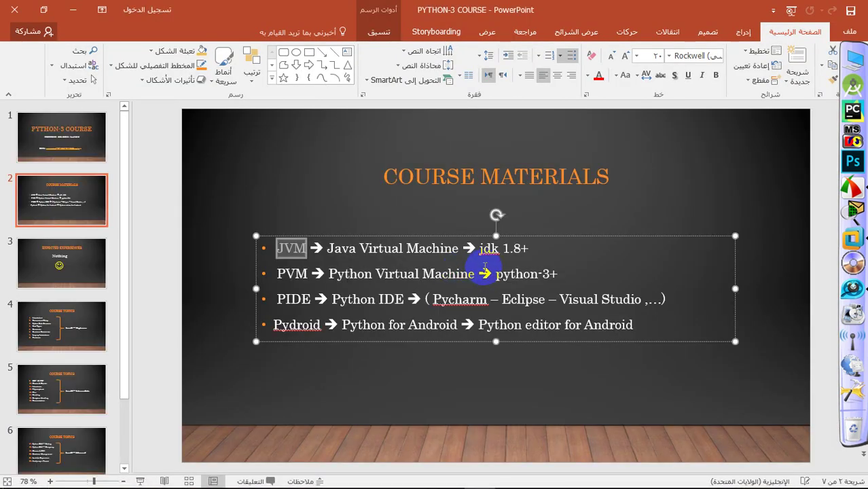
left_click(75, 10)
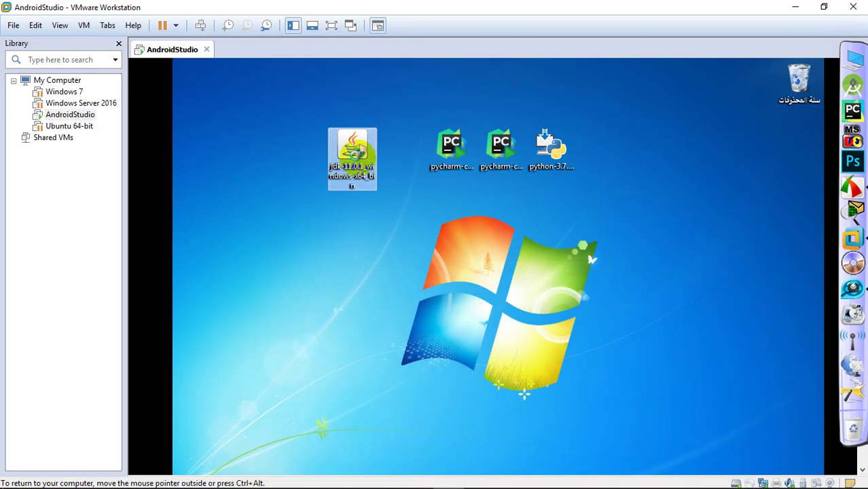
Step: Run the jdk-11.0.1_windows-x64_bin installer and allow it to make changes to the computer
right_click(358, 161)
left_click(345, 180)
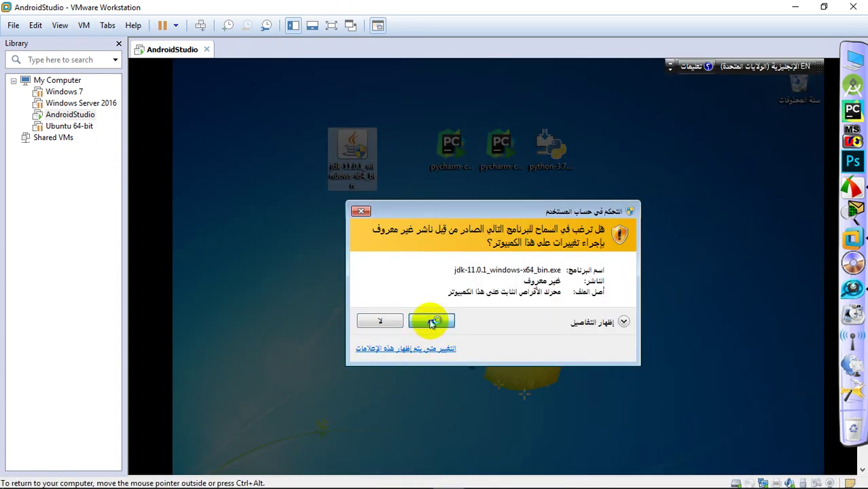
left_click(431, 322)
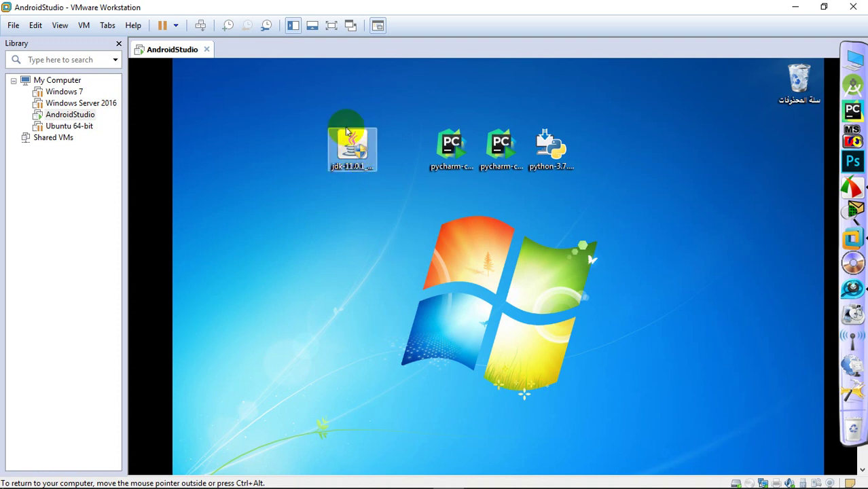
Step: Glance at the Course Materials slide in PowerPoint while the installer loads, and return to the virtual machine
mouse_move(483, 479)
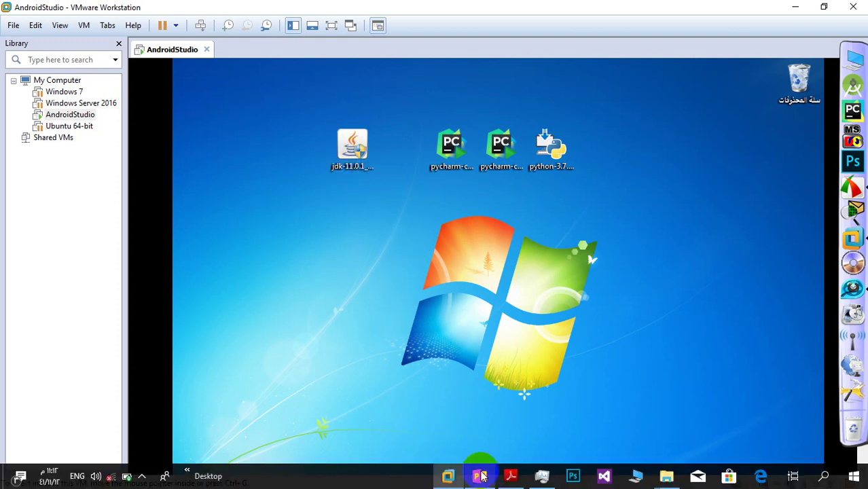
left_click(474, 435)
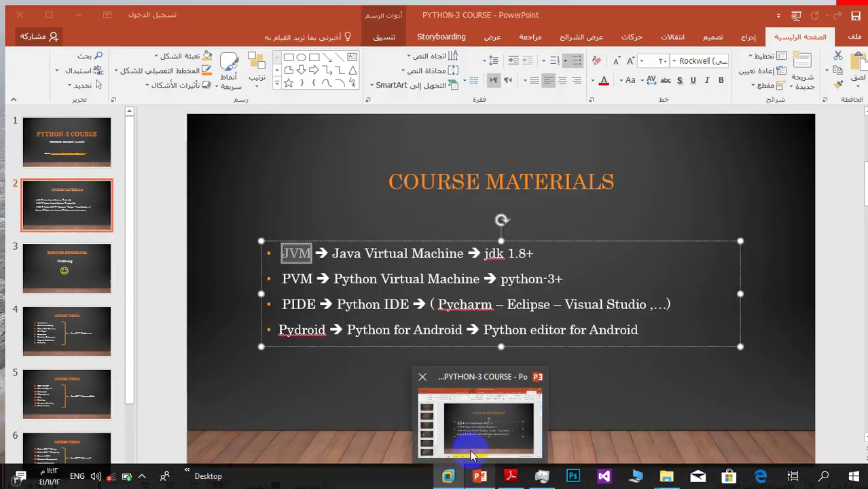
left_click(443, 203)
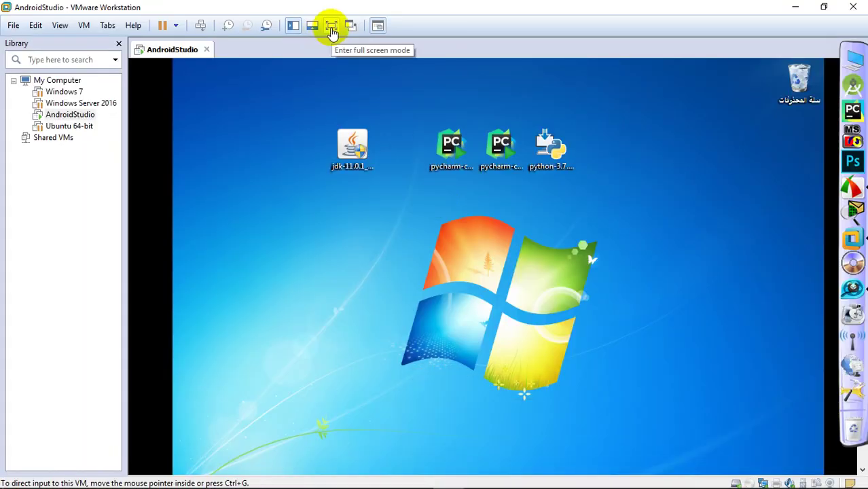
Step: Show the virtual machine full screen and agree to reinstall Java SE Development Kit 11.0.1 (64-bit)
left_click(332, 31)
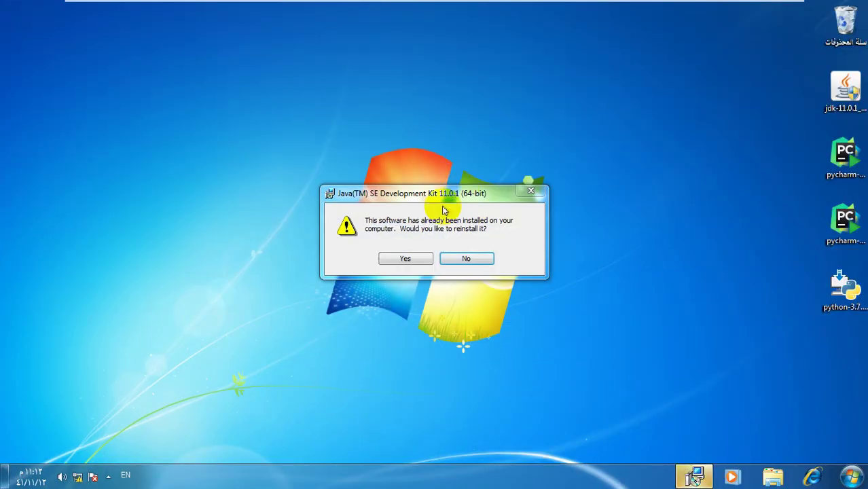
left_click_drag(448, 193, 436, 139)
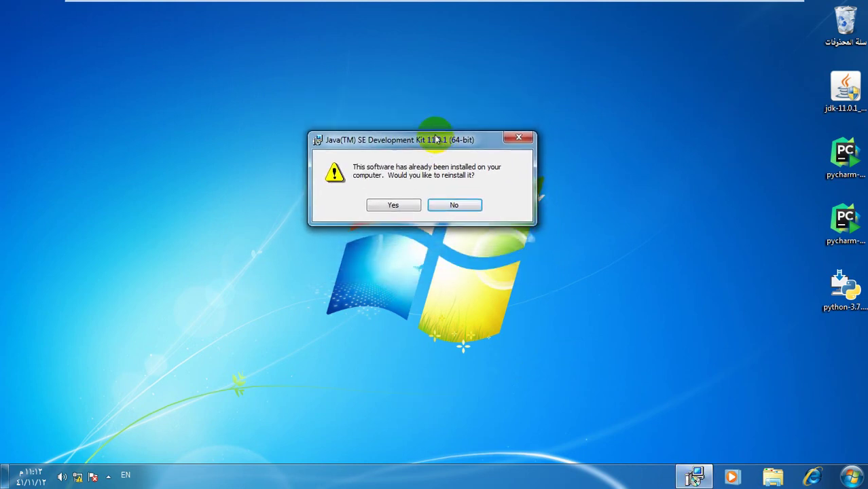
left_click(389, 207)
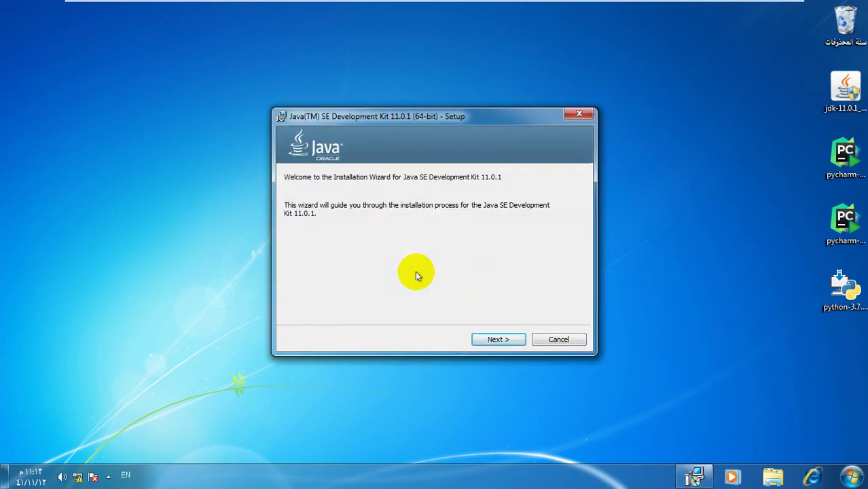
Step: Install the JDK with the default Development Tools and Source Code features to C:\Program Files\Java\jdk-11.0.1\
left_click(481, 341)
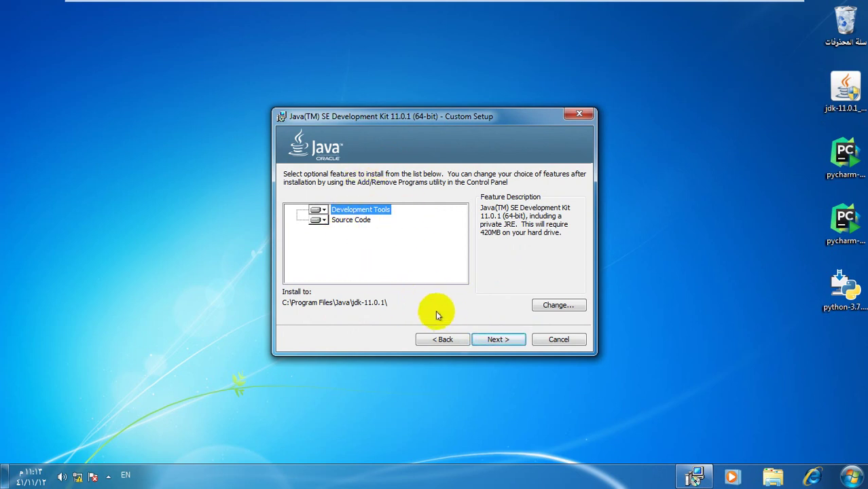
left_click(484, 338)
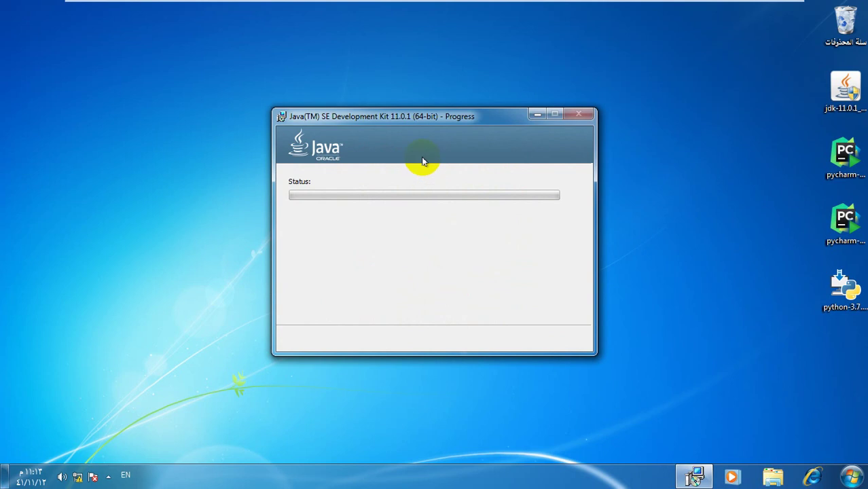
left_click_drag(438, 105, 438, 94)
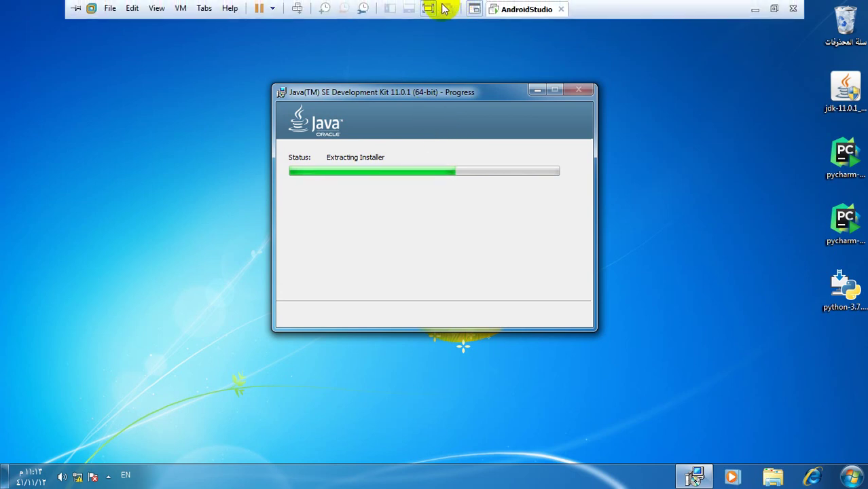
Step: Leave the virtual machine's full-screen view and close the JDK setup wizard once the installation is complete
left_click(452, 10)
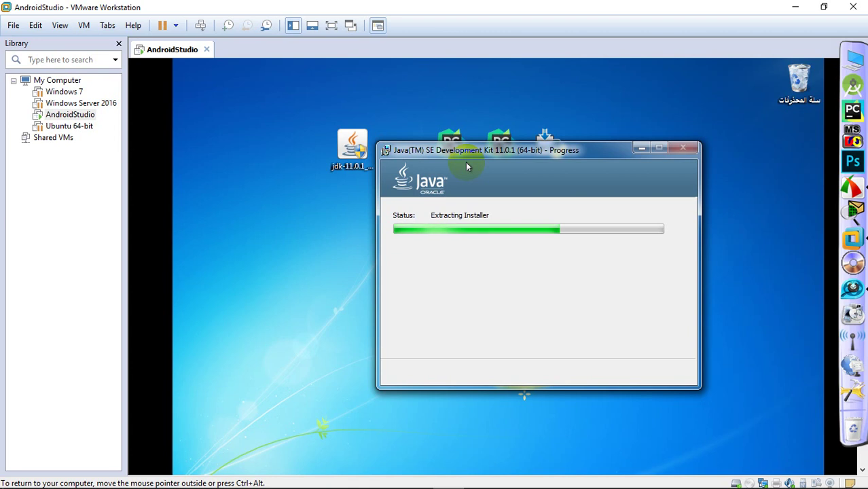
mouse_move(468, 465)
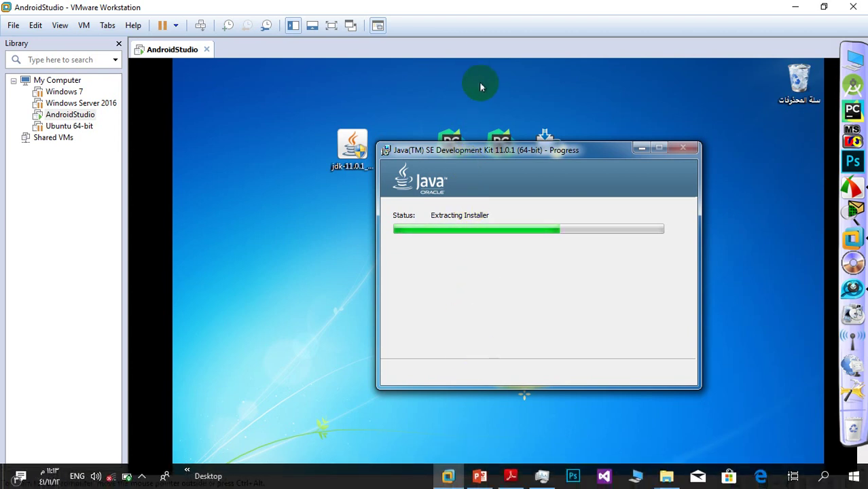
left_click(146, 479)
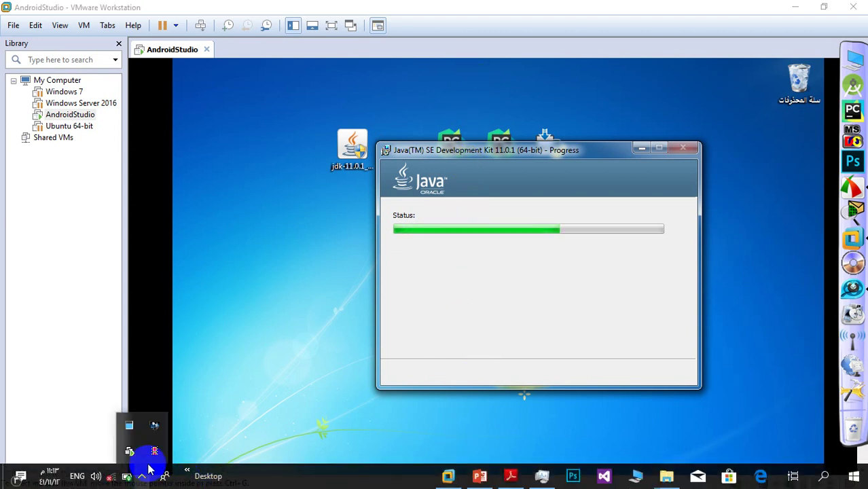
left_click(574, 287)
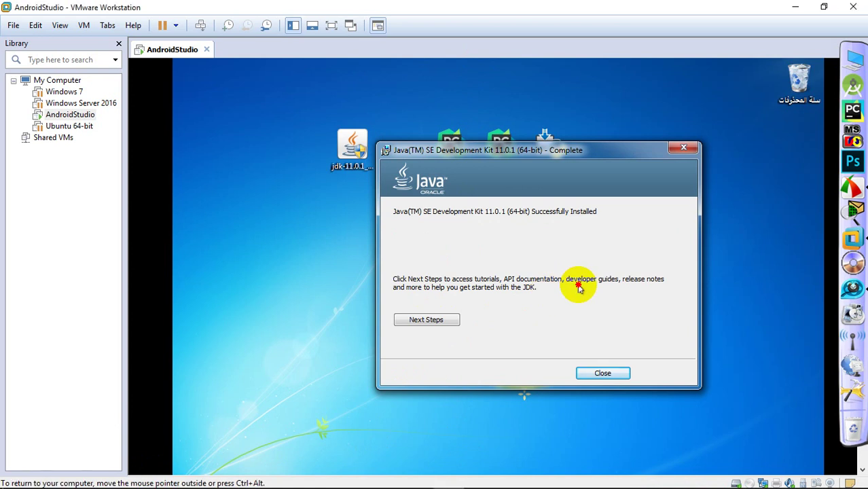
left_click_drag(509, 148, 473, 111)
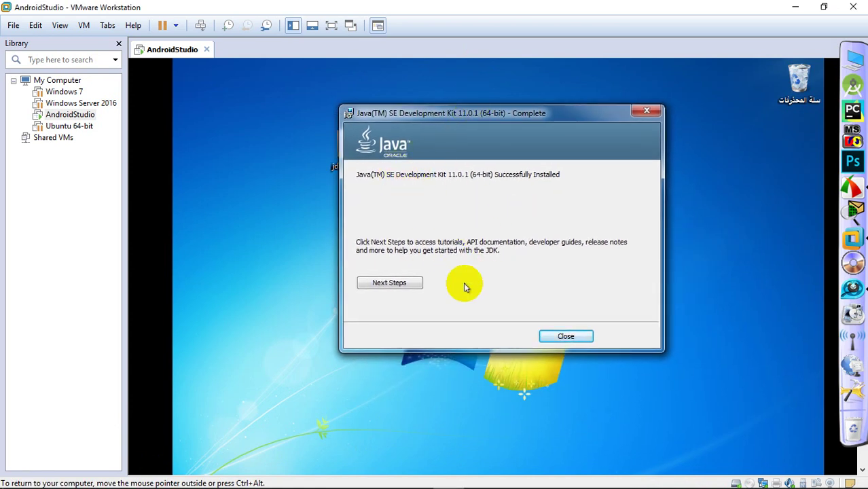
left_click(566, 337)
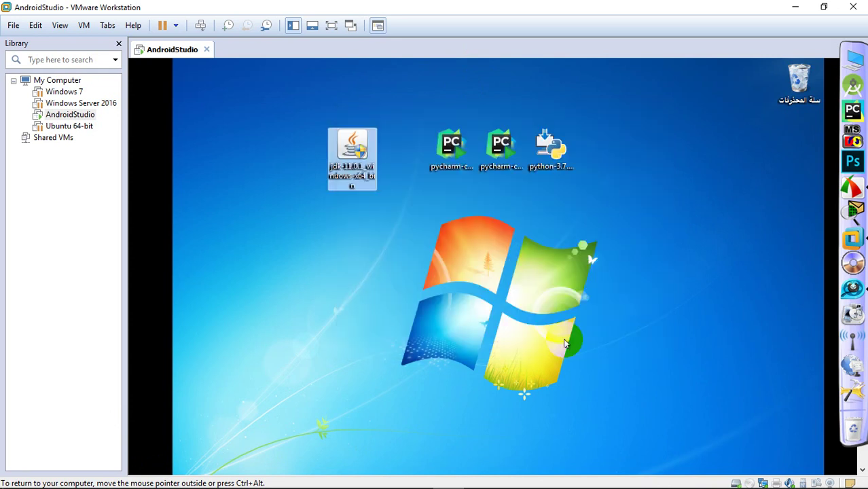
Step: Show the virtual machine full screen and open a Command Prompt by searching for cmd
left_click(331, 25)
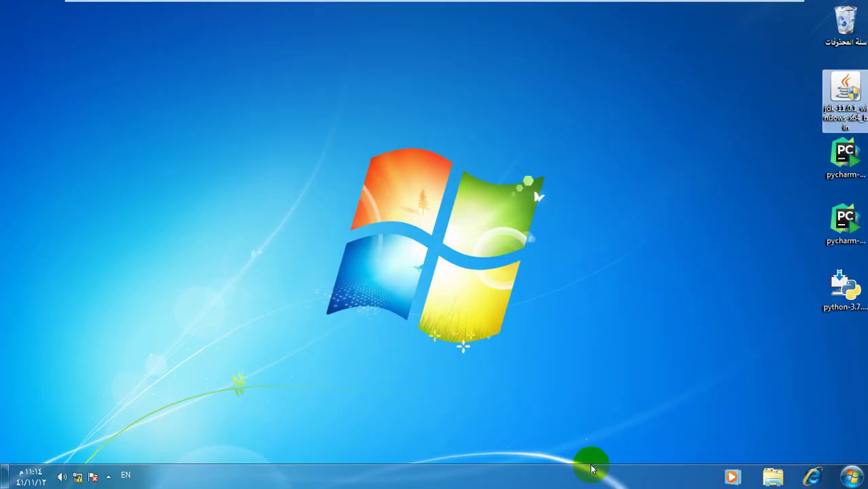
left_click(710, 458)
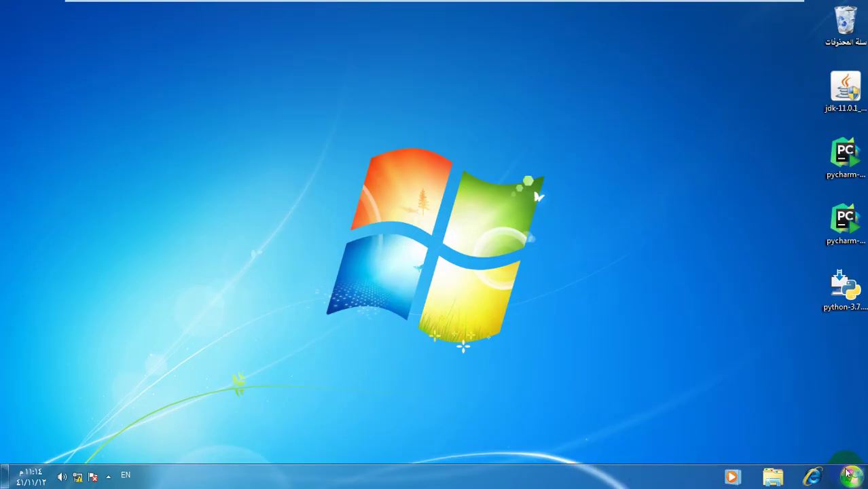
left_click(848, 474)
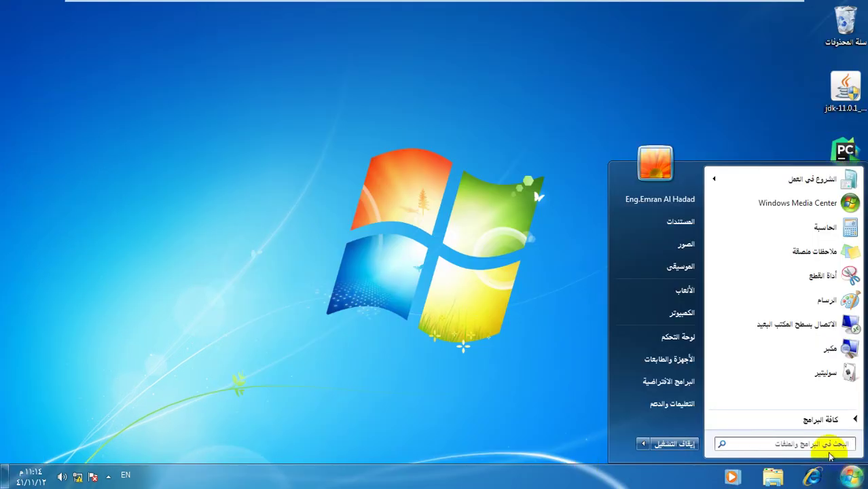
type("cmd")
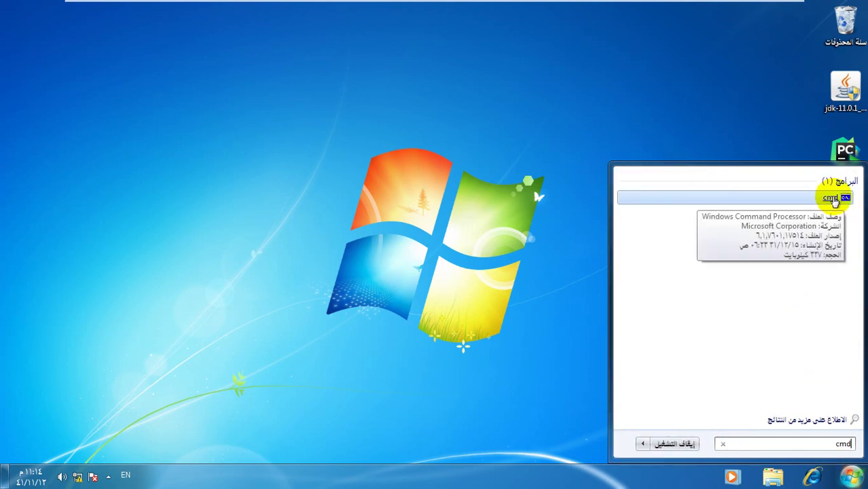
left_click(834, 199)
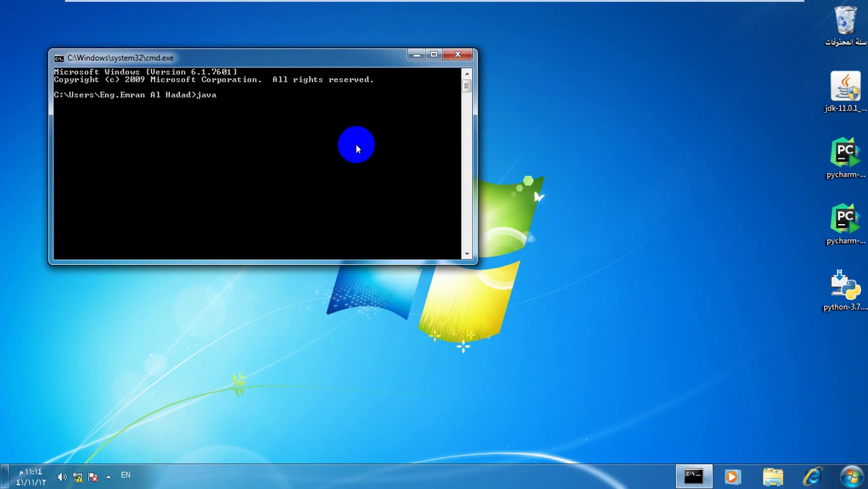
Step: Run the java and javac commands to test whether they are recognized, and minimize the Command Prompt
key("Return")
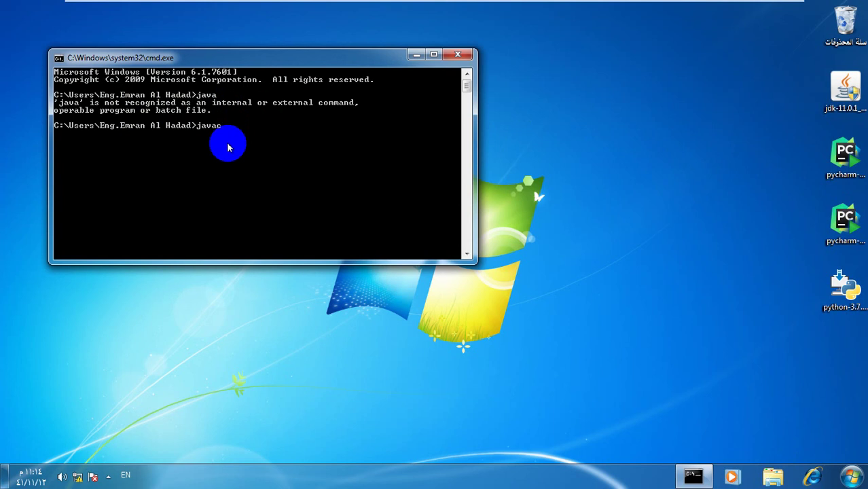
key("Return")
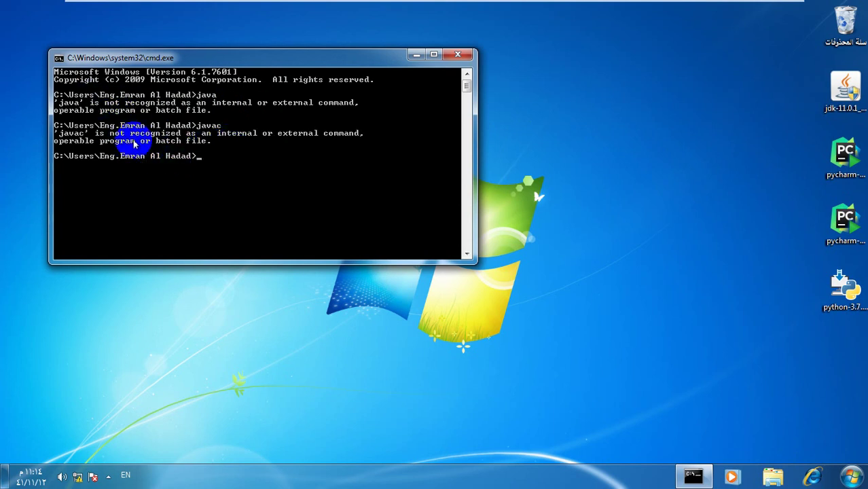
left_click(415, 54)
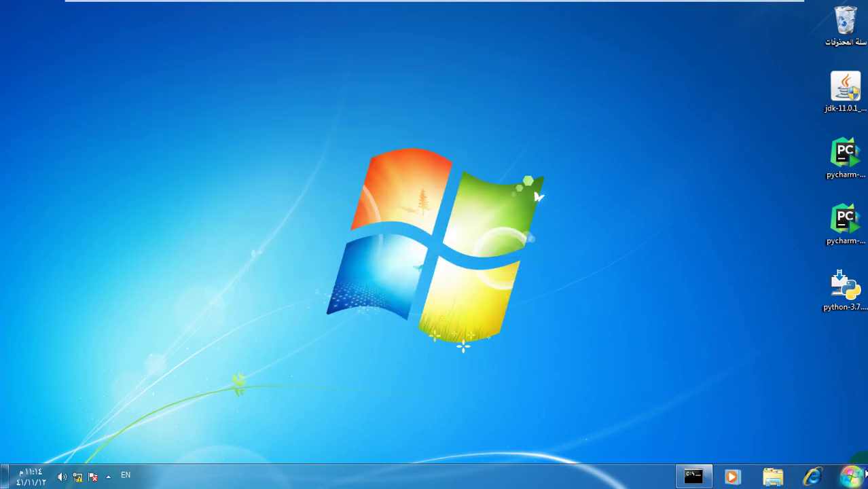
Step: Browse the C: drive to the bin folder in Program Files\Java\jdk-11.0.1
left_click(852, 476)
left_click(517, 348)
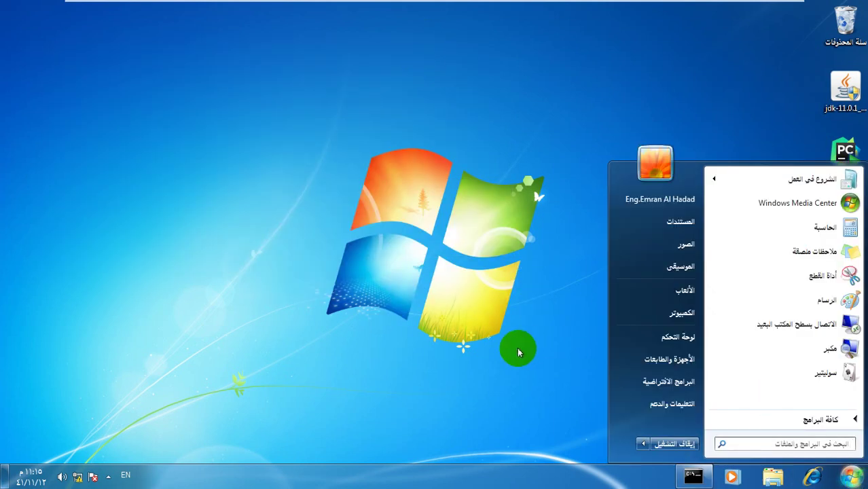
key("super+e")
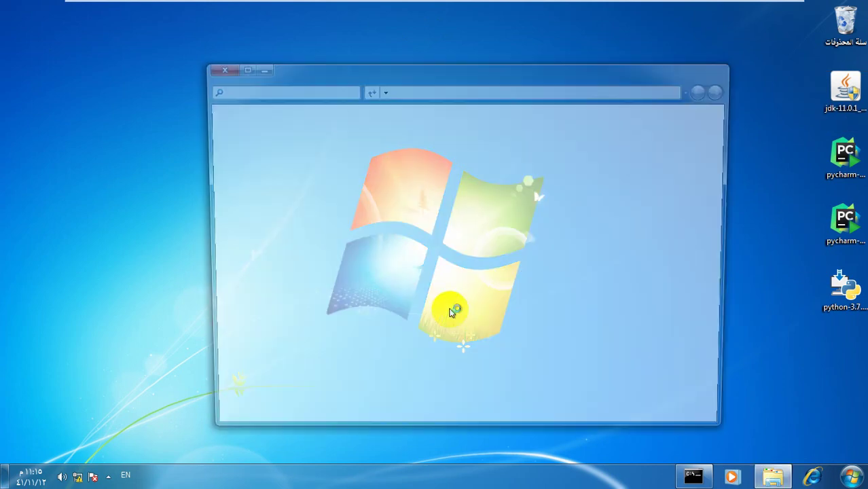
double_click(542, 163)
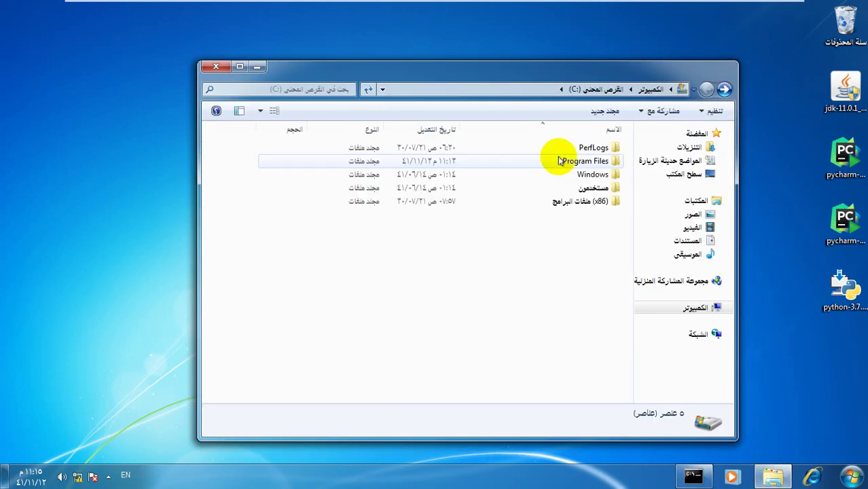
double_click(572, 161)
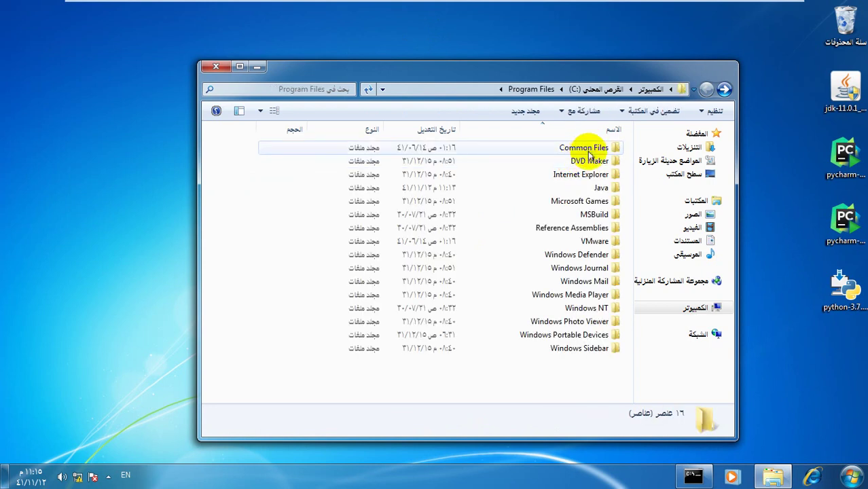
double_click(588, 188)
double_click(593, 150)
double_click(599, 147)
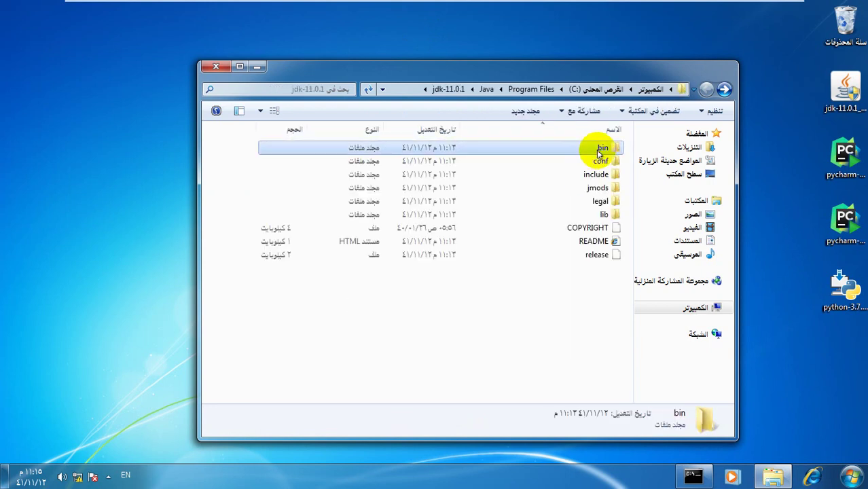
Step: Copy the folder path C:\Program Files\Java\jdk-11.0.1\bin and close the file window
left_click(409, 89)
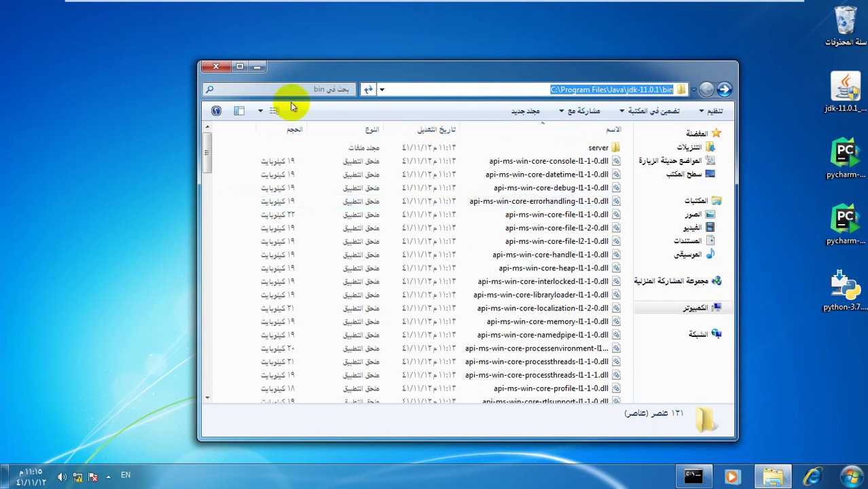
left_click_drag(333, 65, 342, 49)
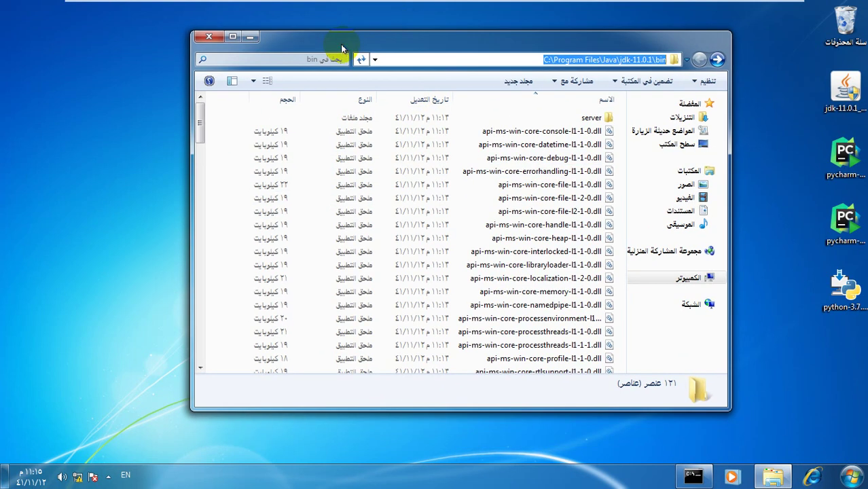
right_click(477, 61)
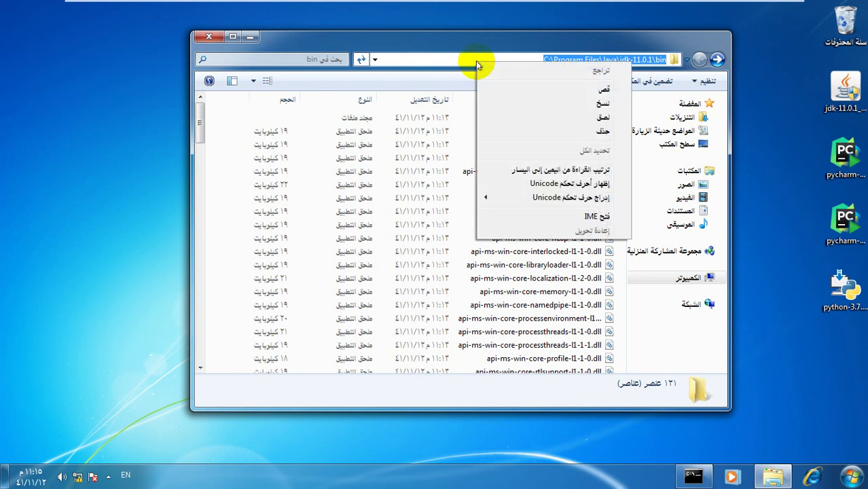
left_click(508, 101)
left_click(209, 35)
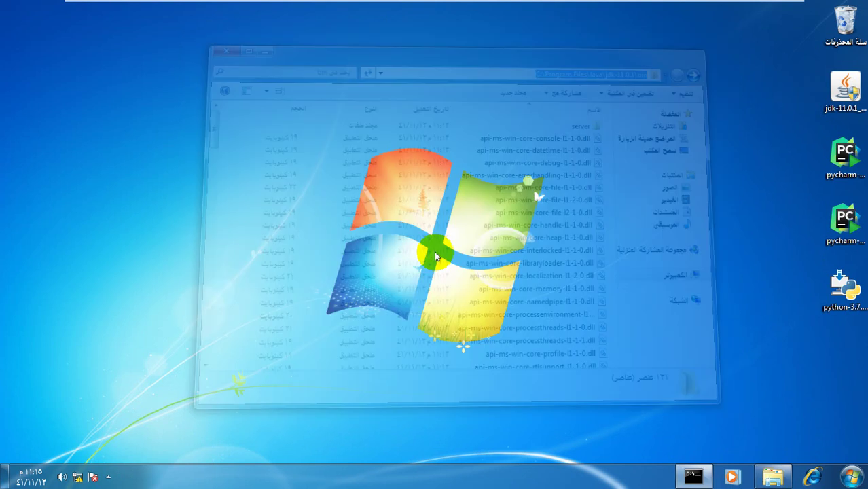
Step: Open the computer's properties and bring up the System Properties dialog through its change-settings link
left_click(851, 476)
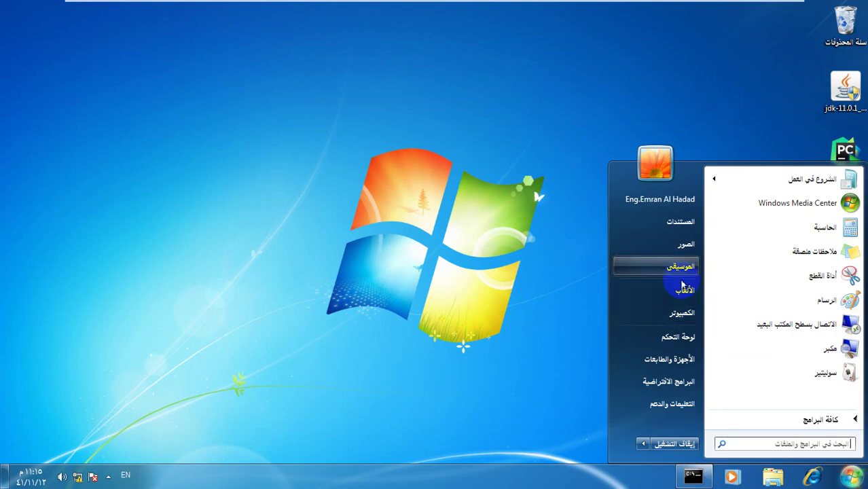
right_click(685, 318)
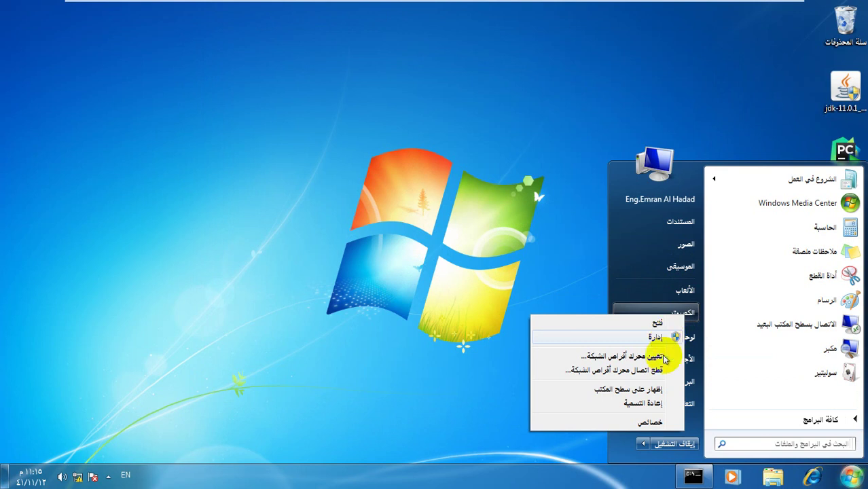
left_click(642, 433)
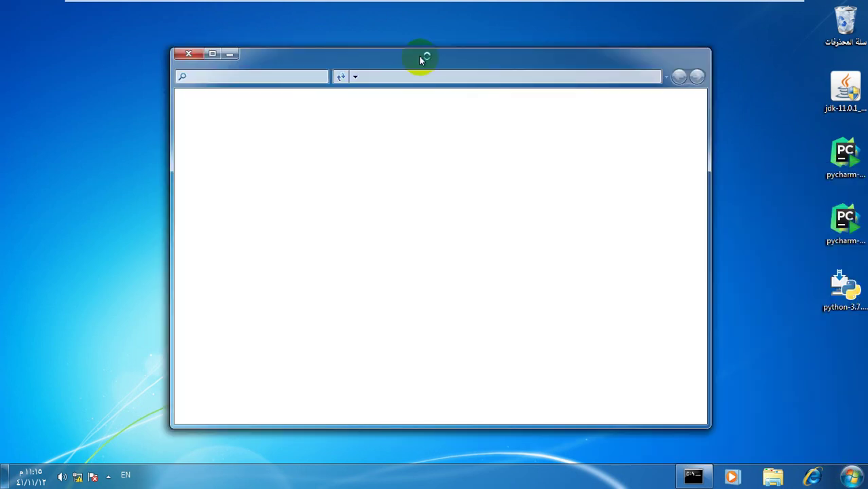
scroll(471, 252, "down", 1)
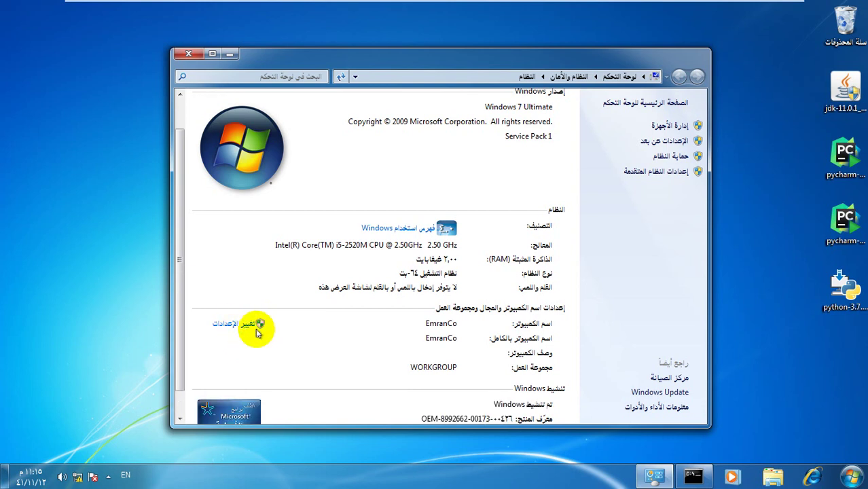
left_click(243, 324)
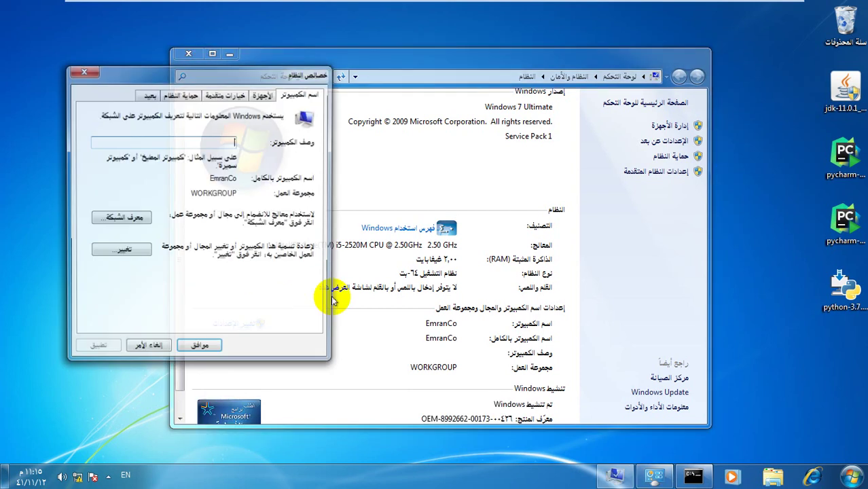
Step: Open the Environment Variables dialog from the advanced system settings and move it clear of the System Properties dialog
left_click(228, 94)
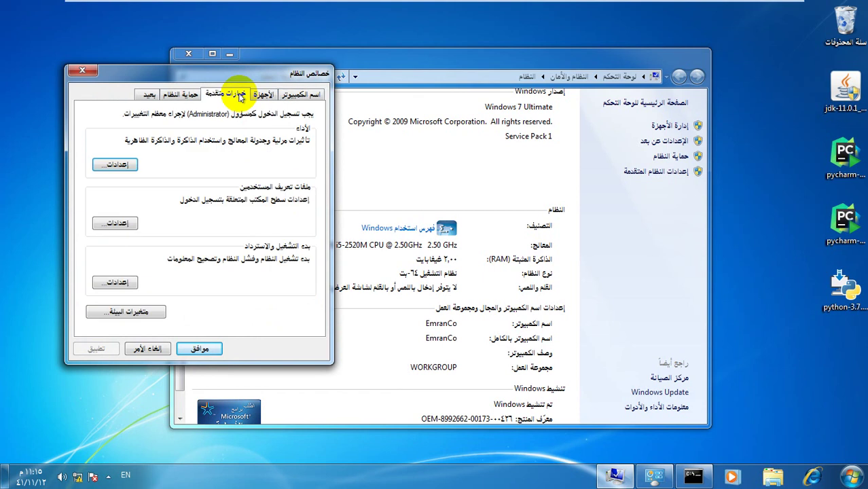
left_click(136, 311)
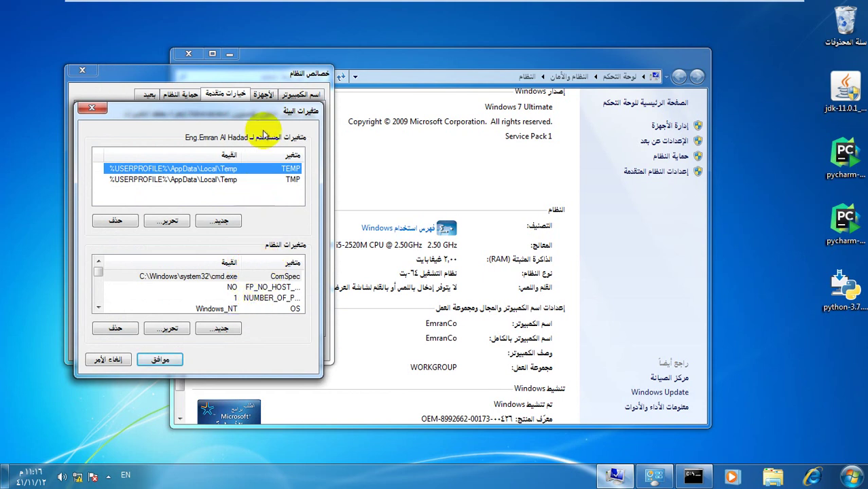
left_click_drag(263, 117, 472, 83)
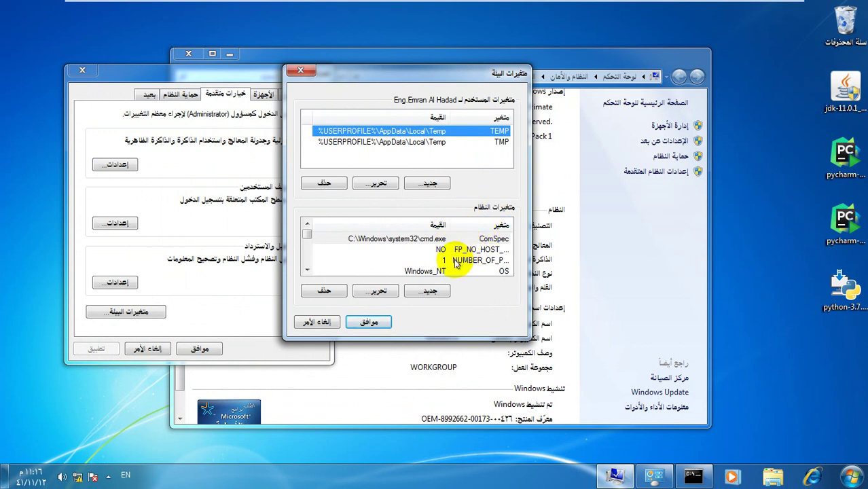
Step: Append ;C:\Program Files\Java\jdk-11.0.1\bin to the end of the Path system variable's value and confirm the edit
left_click(425, 262)
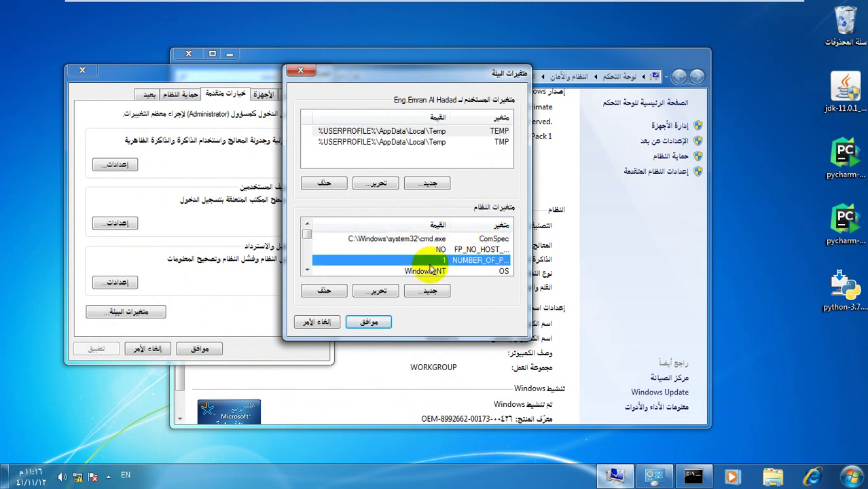
left_click(307, 270)
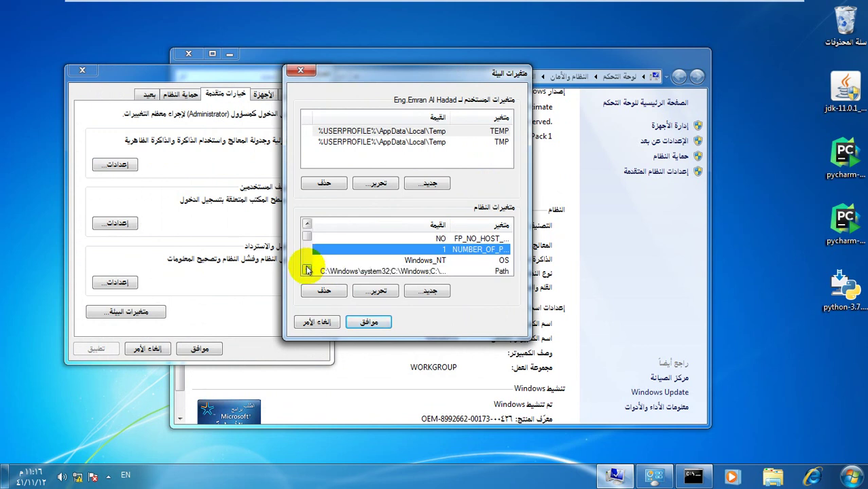
left_click(307, 269)
left_click(496, 261)
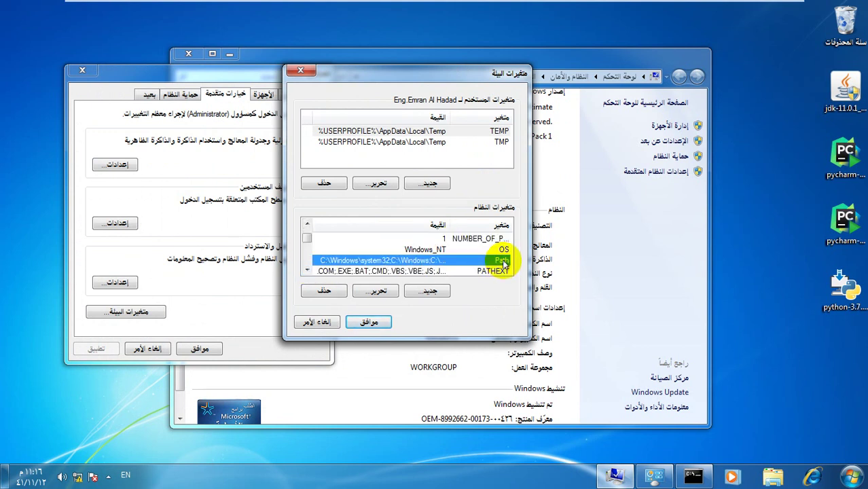
left_click(391, 290)
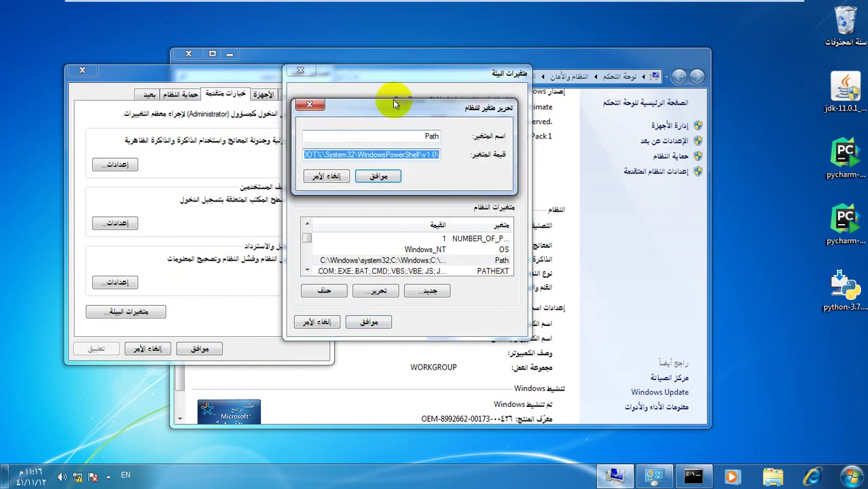
left_click(391, 154)
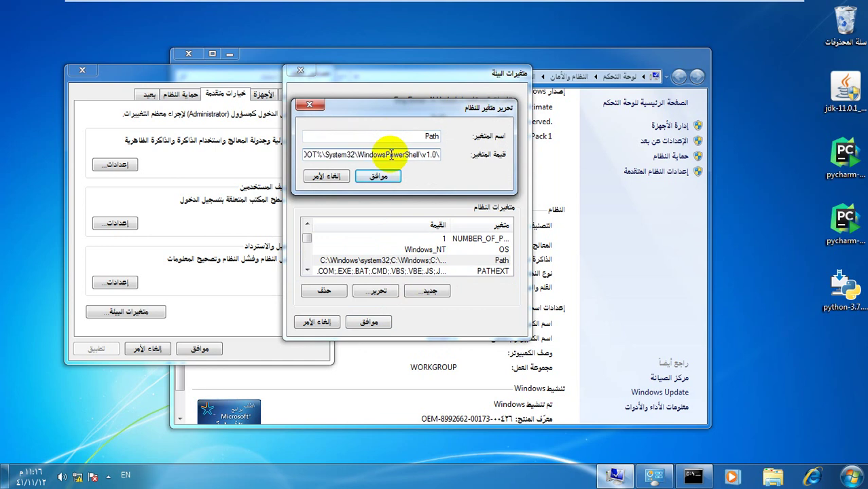
left_click_drag(404, 154, 452, 162)
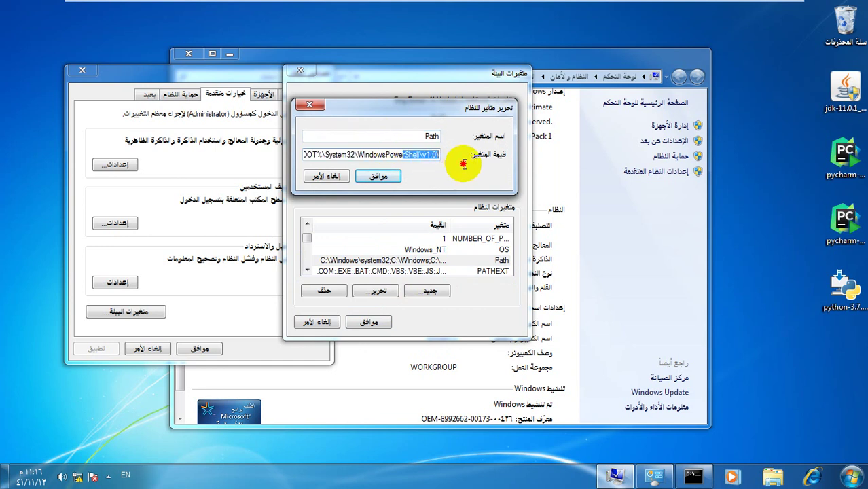
left_click(427, 154)
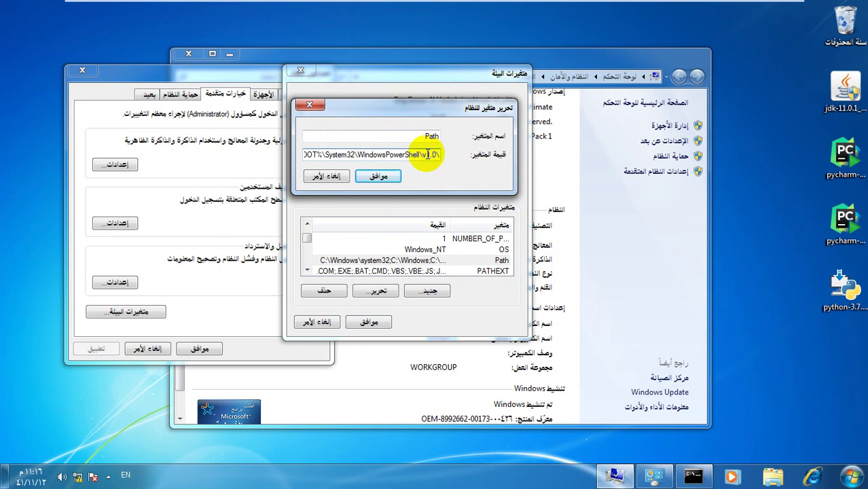
type(";")
type("C:\\Program Files\\Java\\jdk-11.0.1\\bin")
left_click(378, 176)
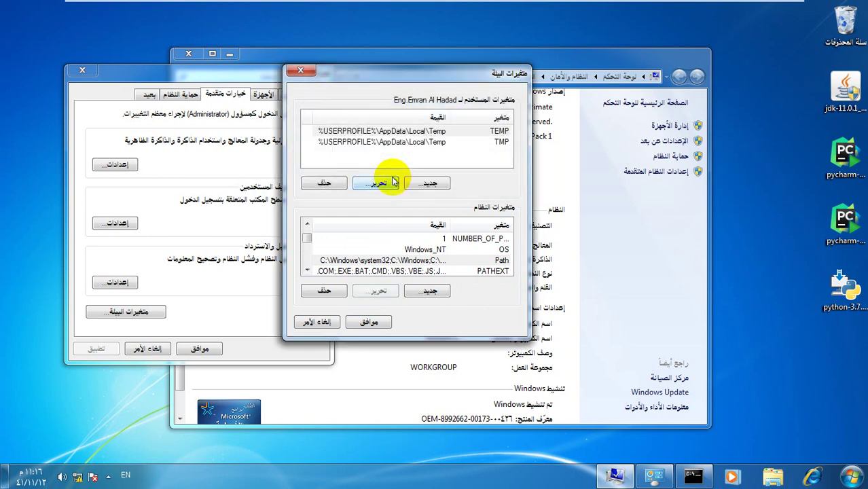
Step: Accept the changes in the Environment Variables and System Properties dialogs, and close the System window
left_click(368, 321)
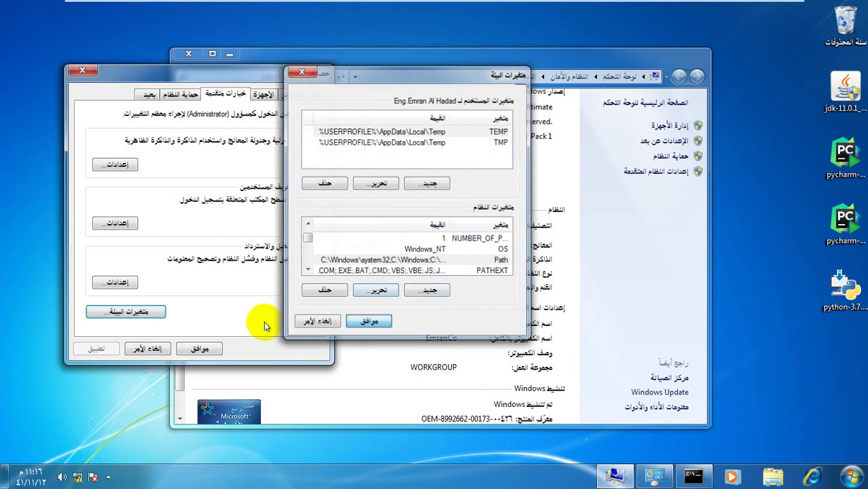
left_click(200, 348)
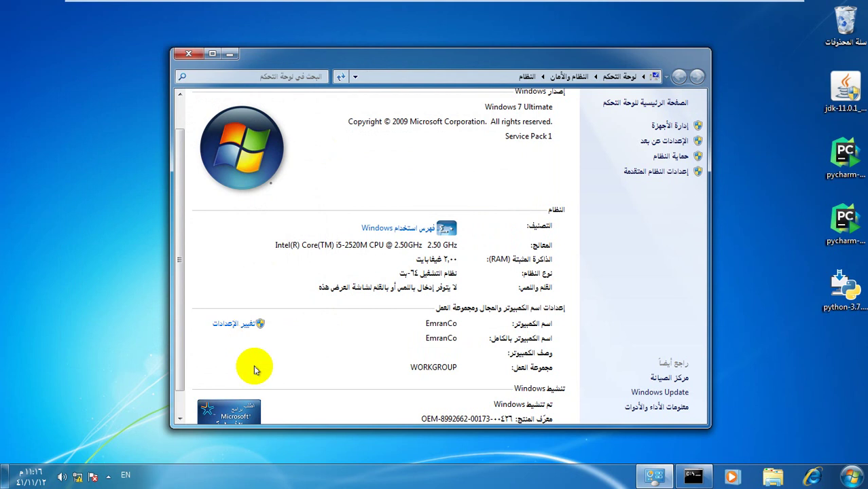
left_click(189, 54)
Step: Close the old Command Prompt session and open a fresh one with the cmd command
left_click(686, 476)
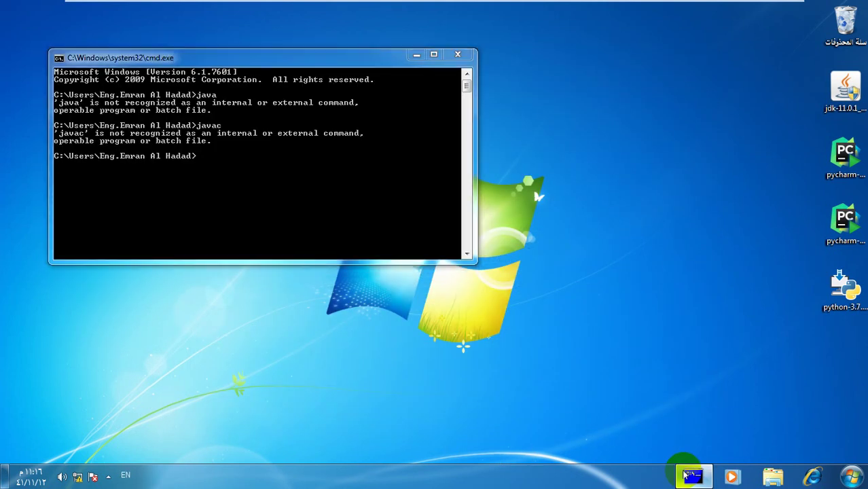
right_click(686, 476)
left_click(688, 444)
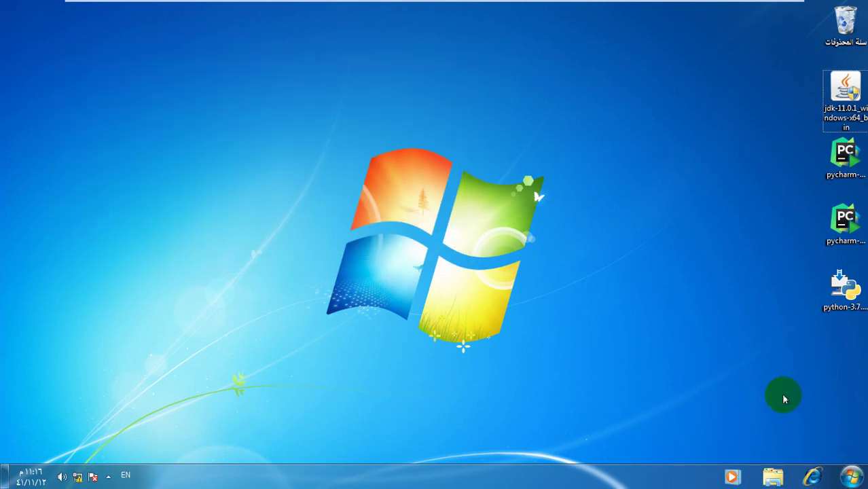
key("super+r")
type("cmd")
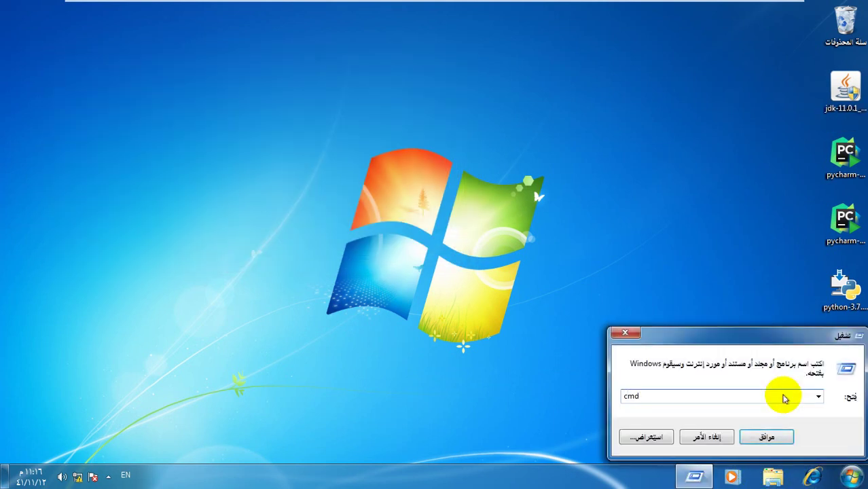
key("Return")
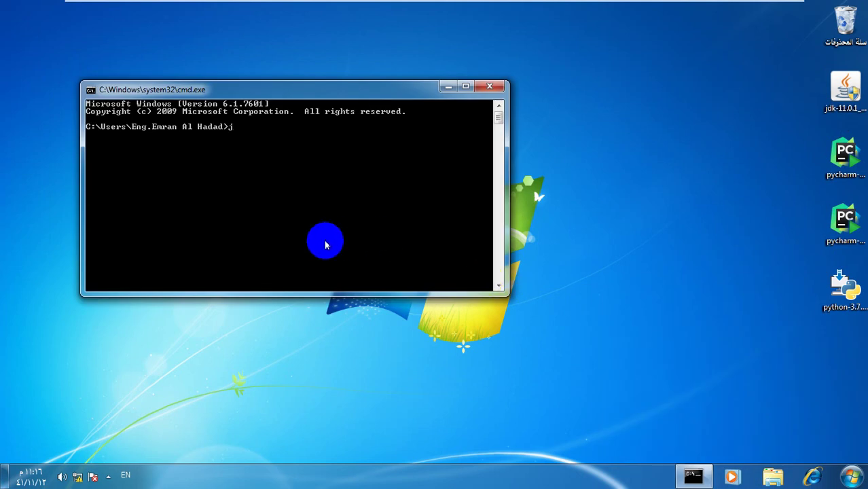
Step: Run the java command to test the Path setting, review its output from the beginning, and close the Command Prompt
type("java")
key("Return")
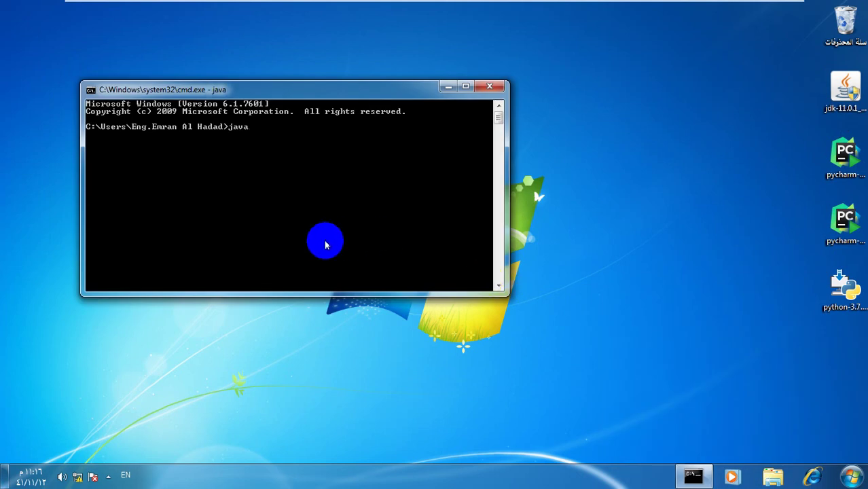
key("super+Left")
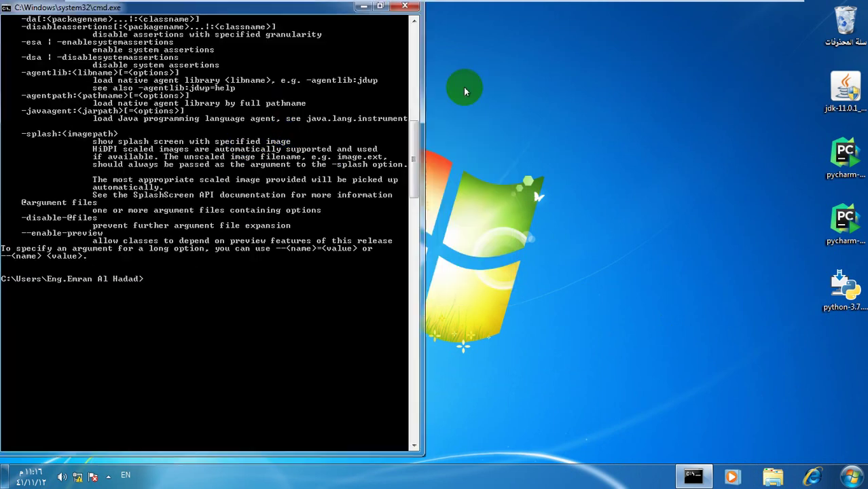
scroll(364, 157, "up", 15)
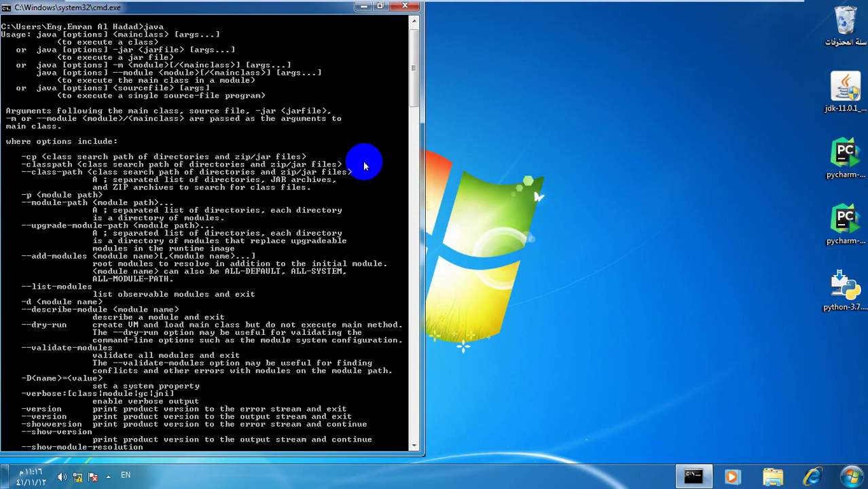
scroll(364, 165, "up", 1)
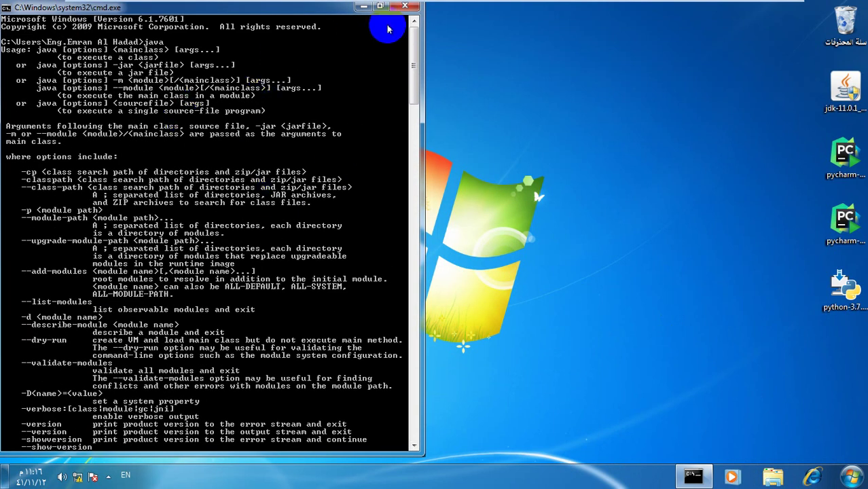
left_click(406, 7)
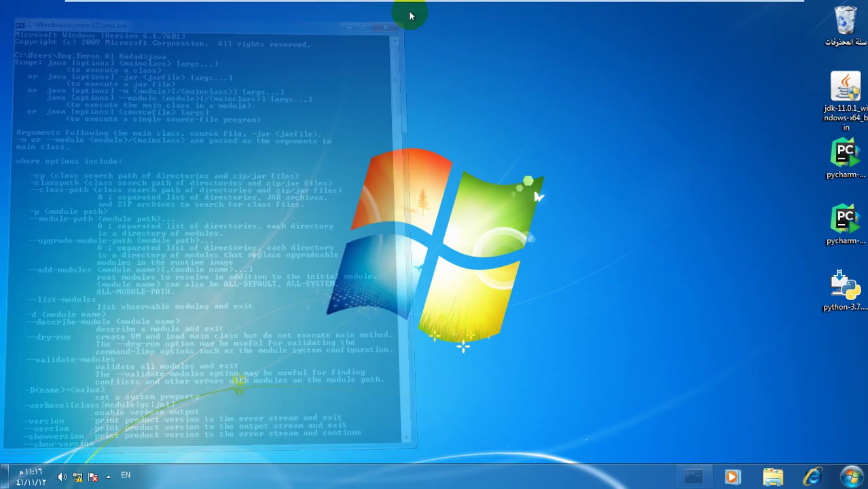
Step: Move the jdk-11.0.1 installer icon away from the other installers on the desktop
left_click_drag(826, 84, 587, 23)
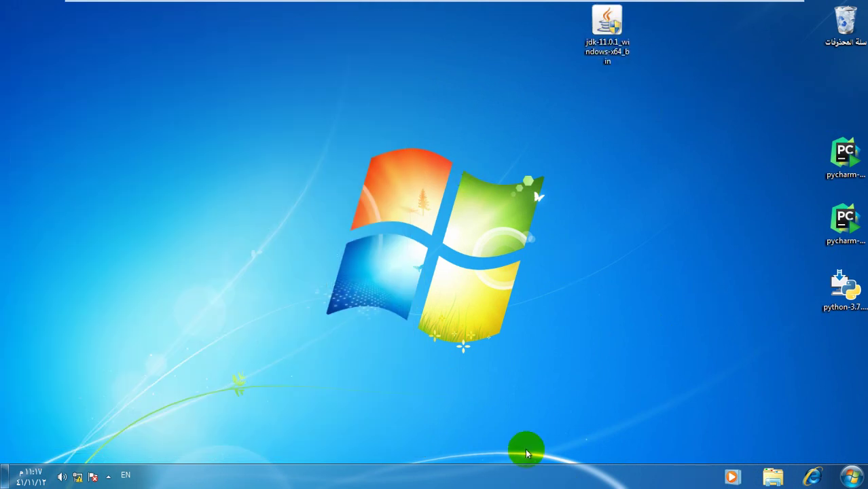
key("super")
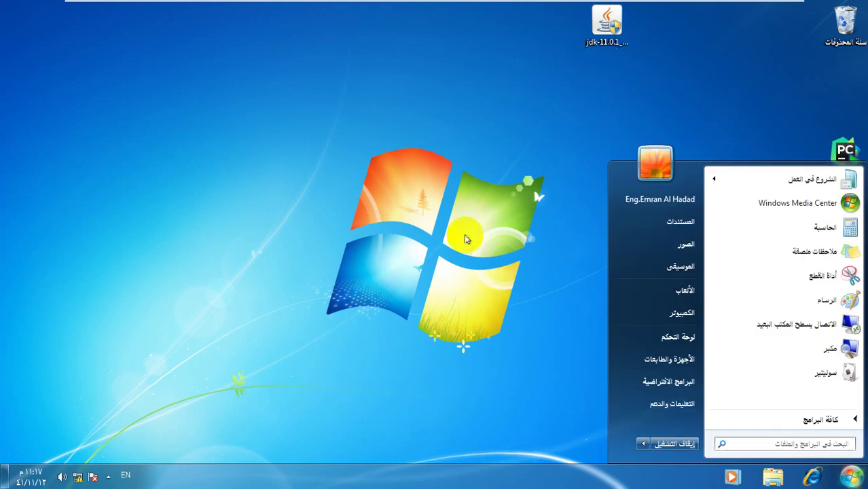
key("super")
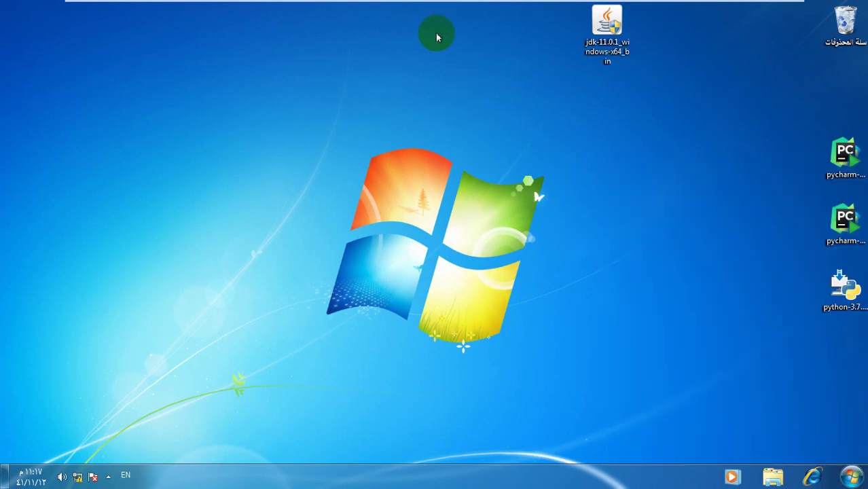
Step: Switch to the PowerPoint presentation to check the Course Materials slide, and return to the virtual machine in full screen
mouse_move(459, 5)
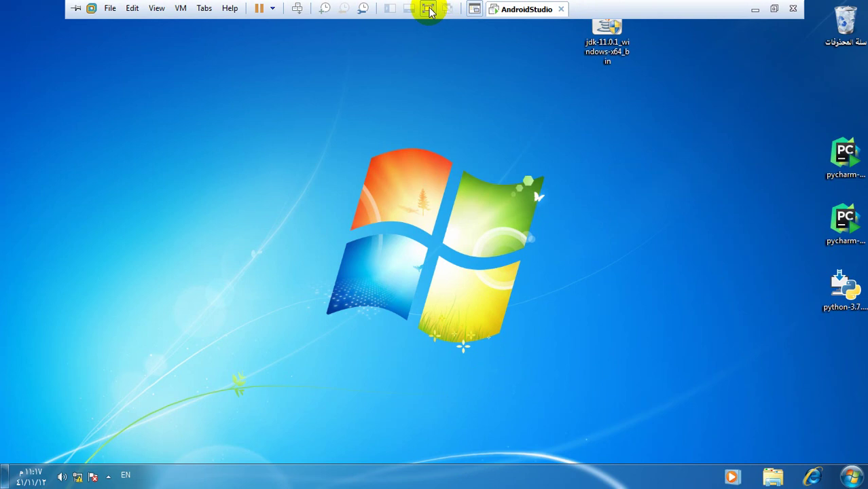
left_click(427, 8)
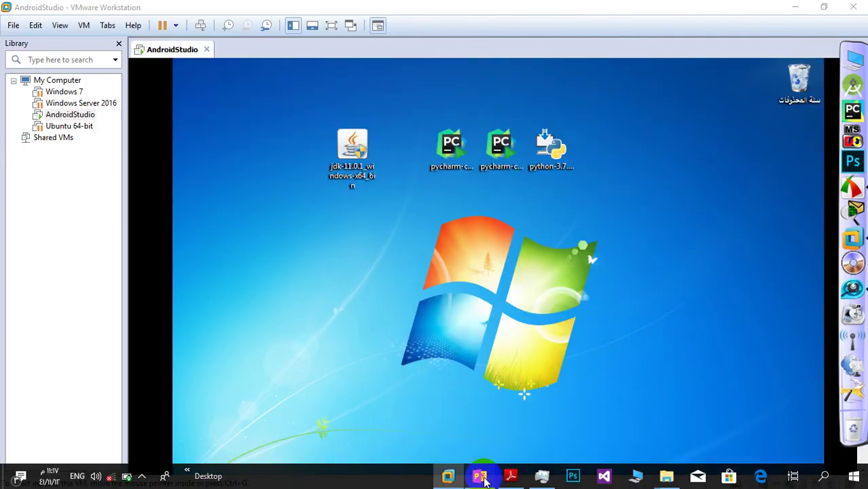
left_click(480, 477)
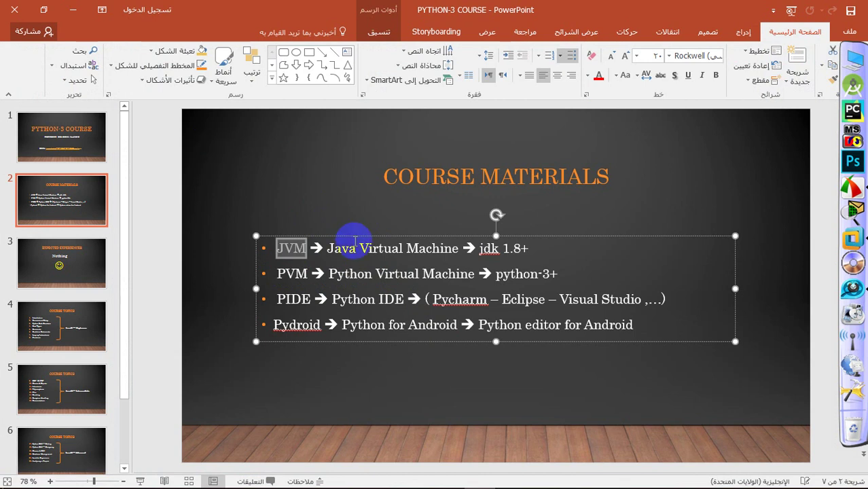
left_click(73, 10)
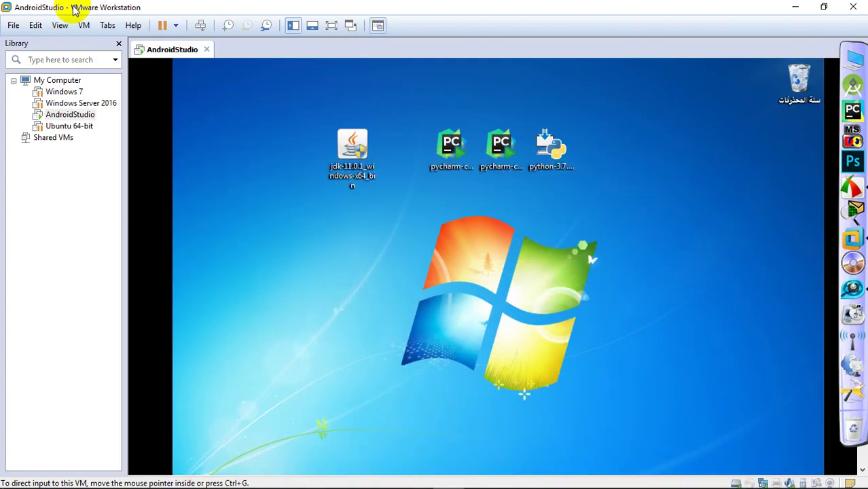
left_click(331, 26)
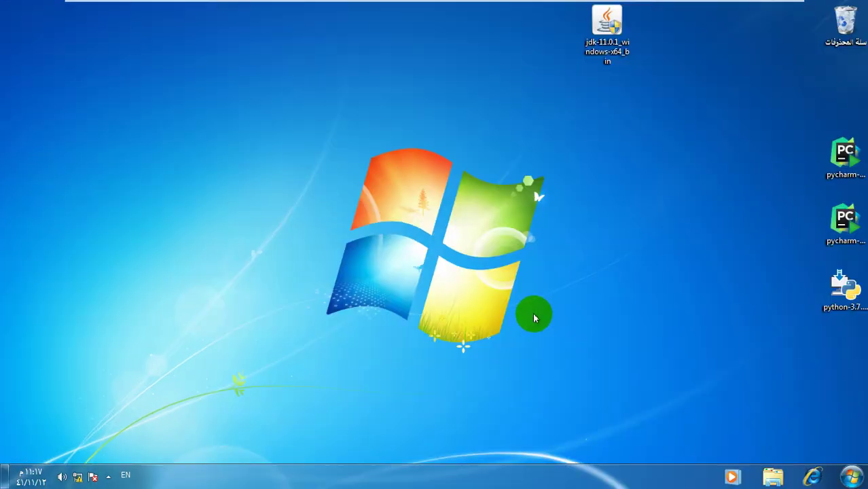
Step: Arrange the two PyCharm installers side by side on the desktop and place the Python 3.7.1rc2 installer apart from them
left_click_drag(845, 157, 598, 151)
left_click(830, 226)
left_click_drag(830, 227, 688, 164)
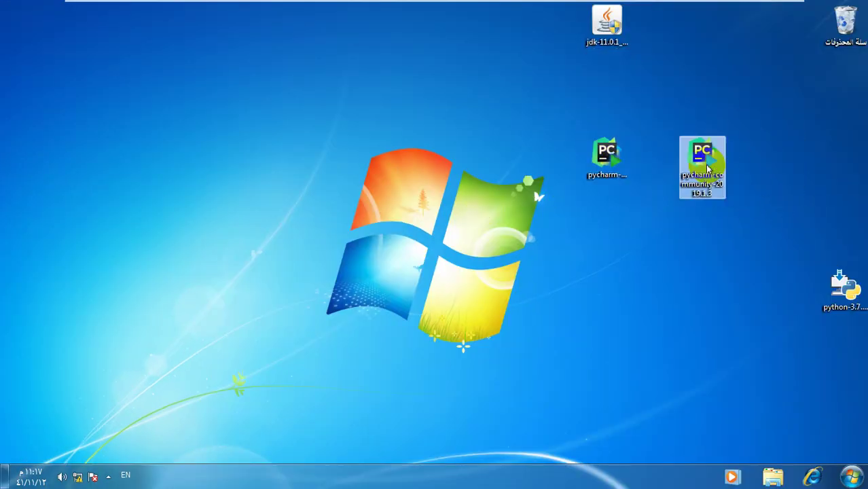
left_click_drag(836, 289, 363, 166)
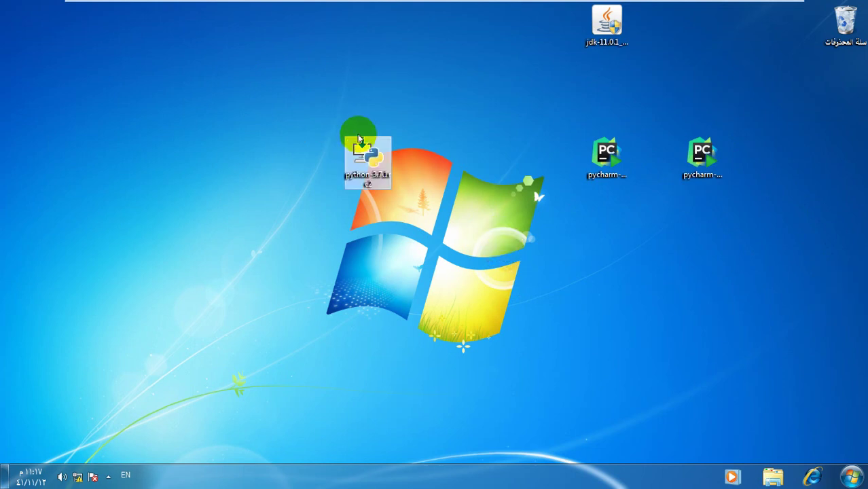
Step: Launch the Python 3.7.1rc2 installer with administrator rights and approve the permission request
left_click(368, 178)
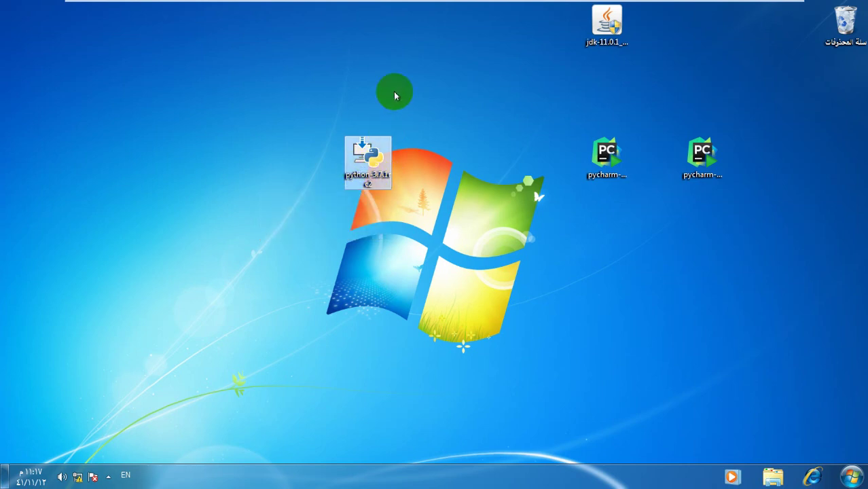
right_click(376, 150)
left_click(363, 169)
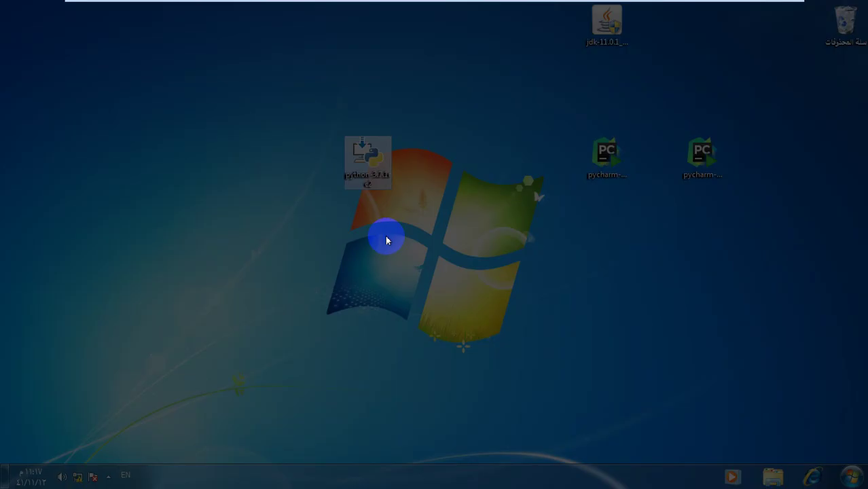
left_click(369, 264)
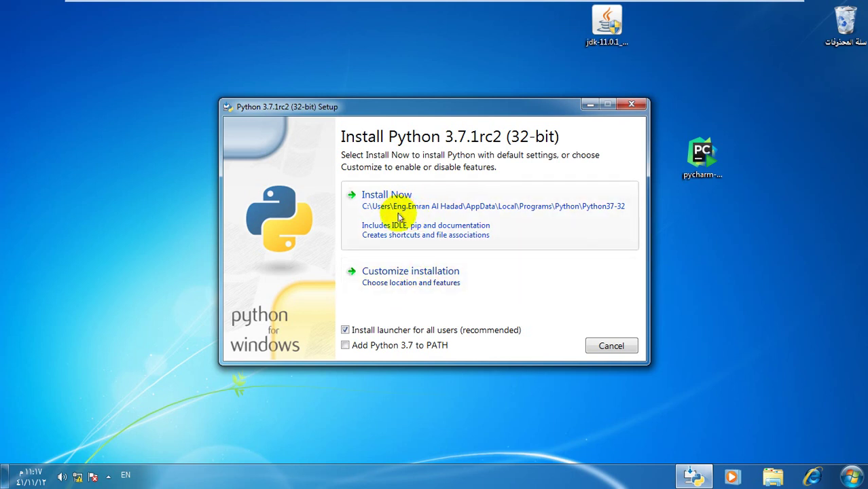
Step: Install Python through the customized setup with the preselected optional features and install location, leaving Python out of the environment variables
left_click(392, 273)
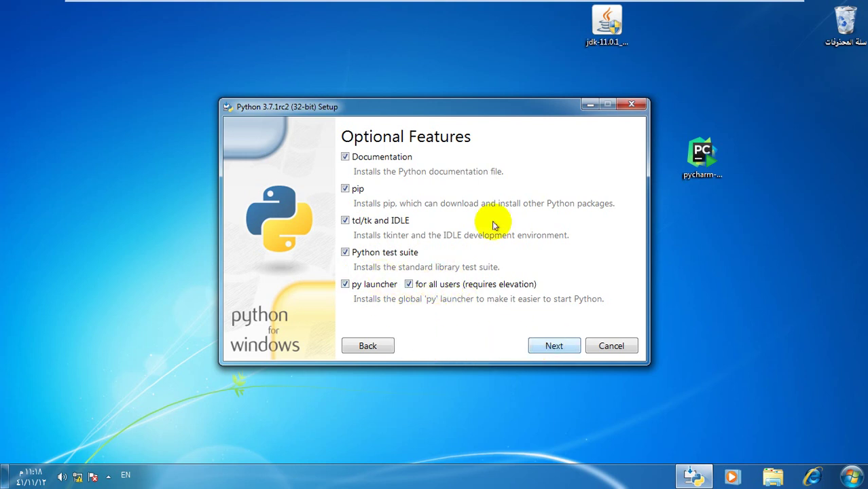
left_click(546, 346)
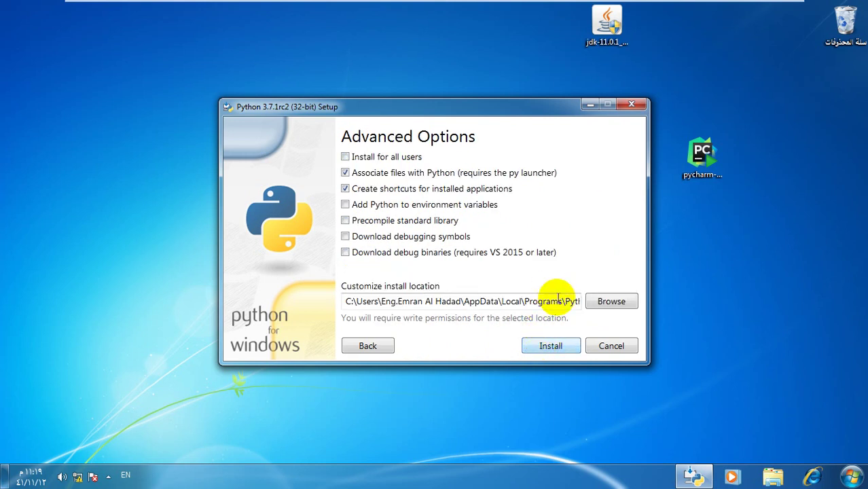
left_click_drag(569, 305, 582, 305)
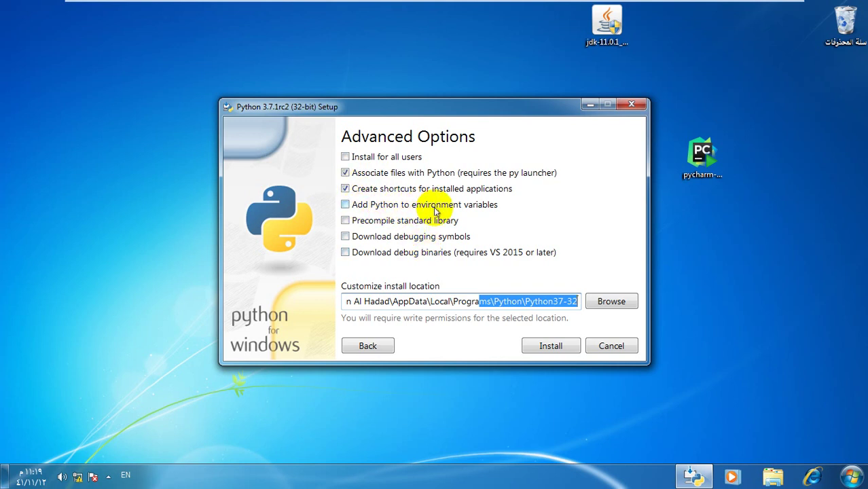
left_click(345, 205)
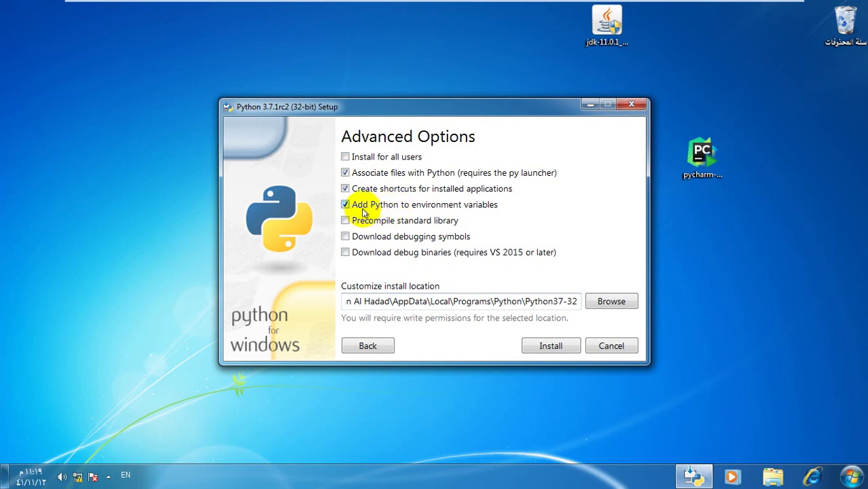
left_click(346, 206)
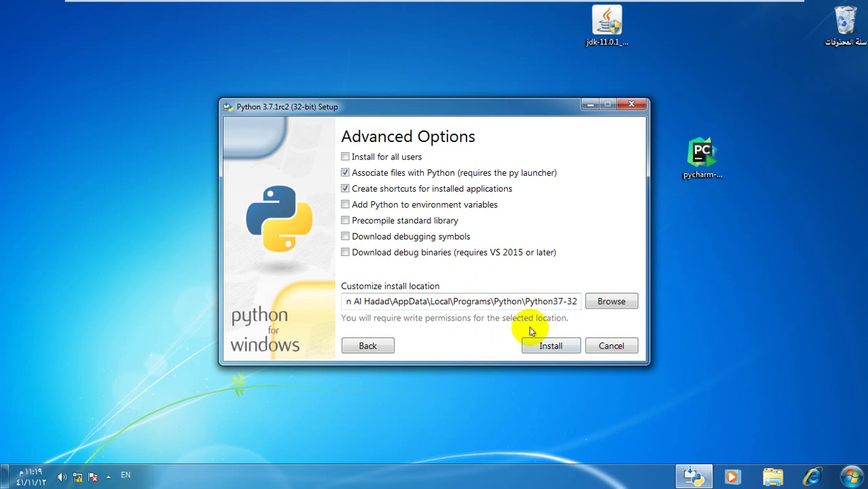
left_click(533, 345)
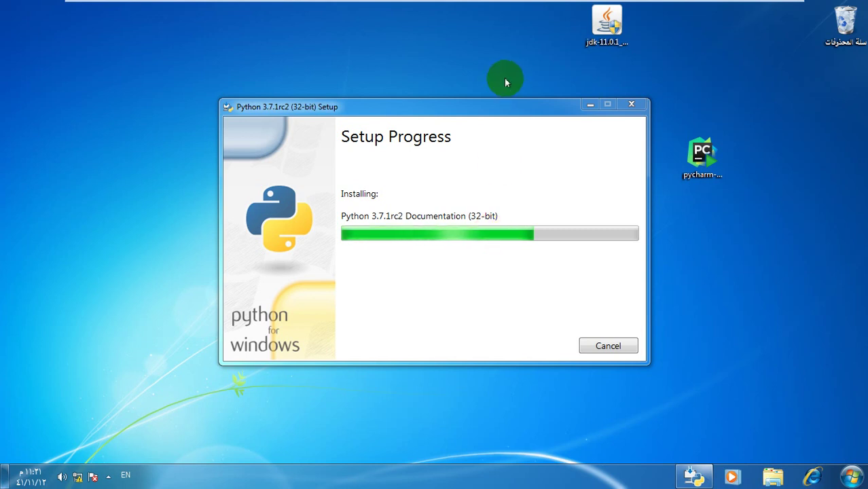
Step: Close the Python setup window once the installation finishes and return the virtual machine to full screen
left_click(483, 103)
left_click_drag(483, 103, 457, 88)
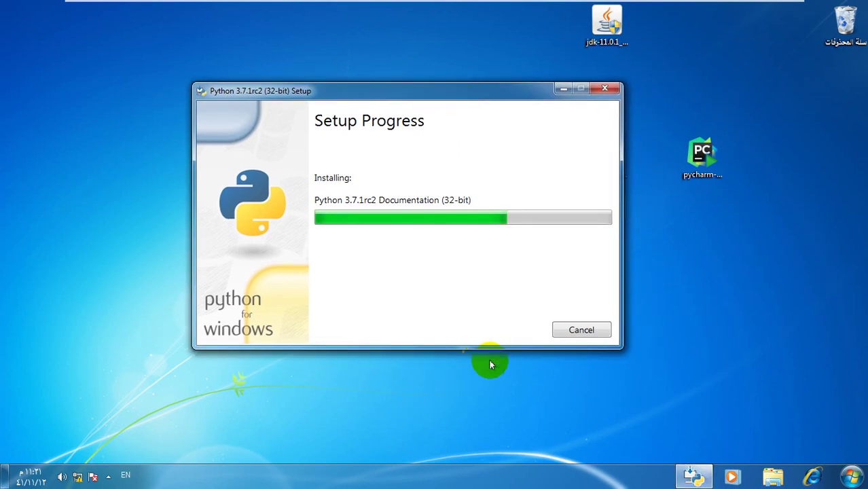
left_click(435, 8)
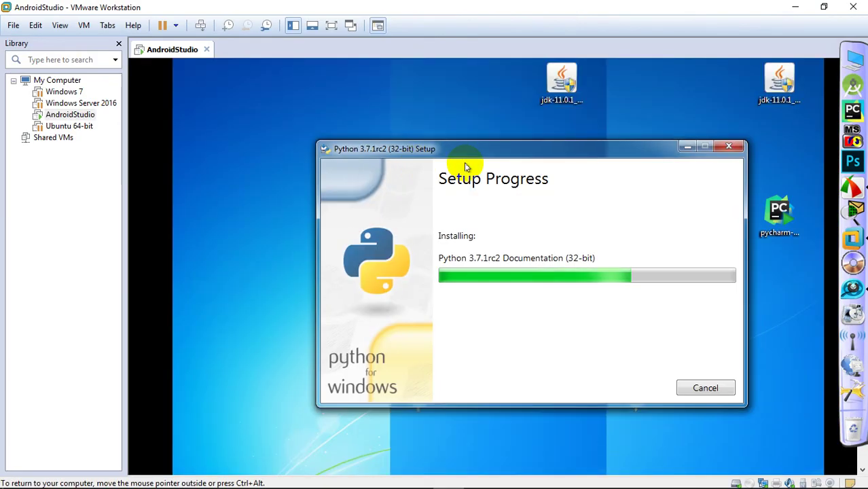
mouse_move(478, 481)
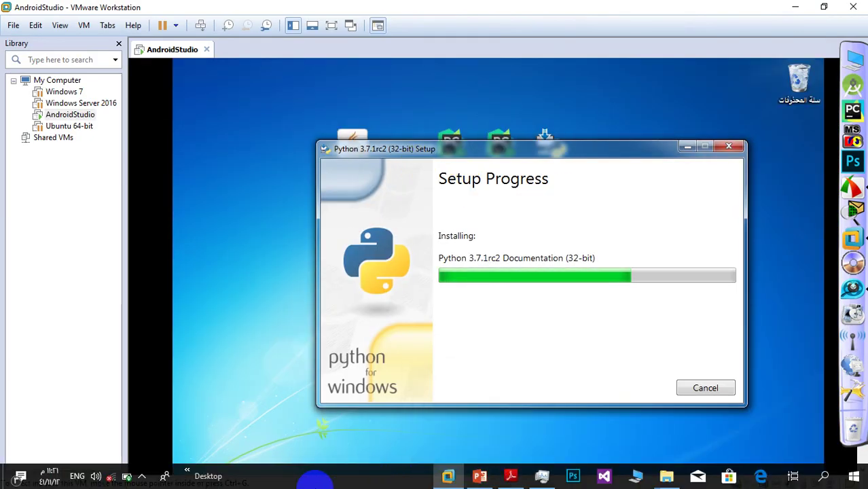
left_click(143, 477)
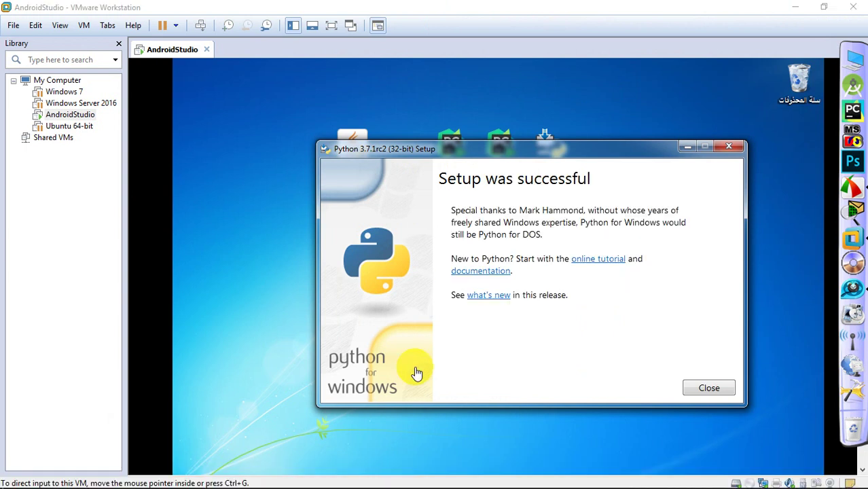
left_click(534, 144)
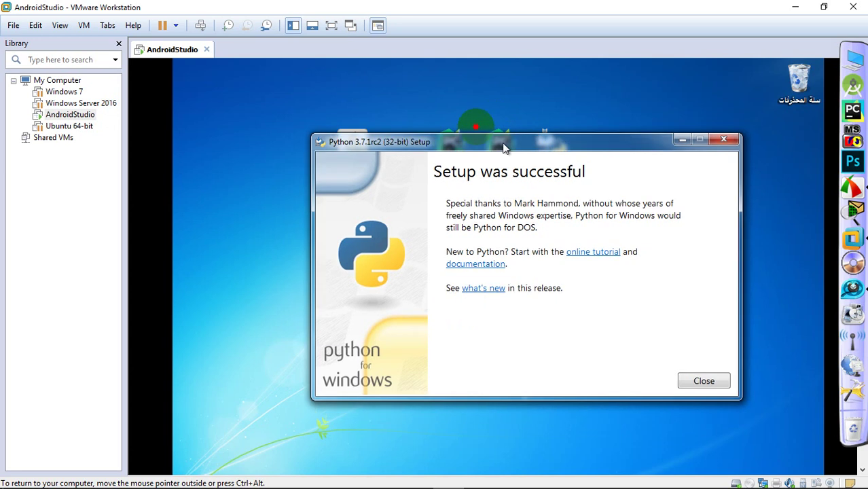
left_click(656, 350)
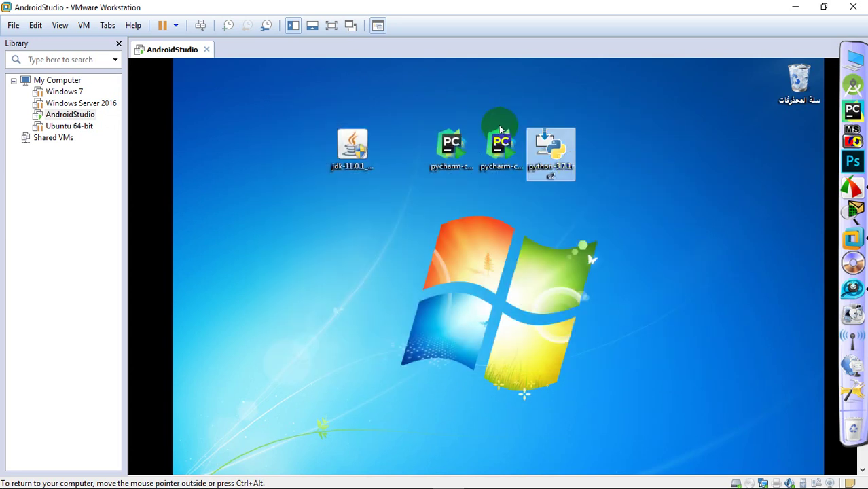
left_click(331, 25)
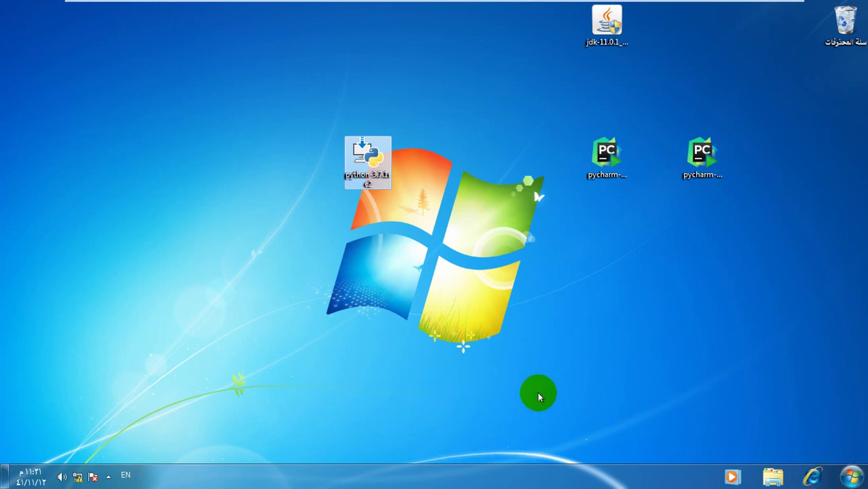
Step: Open a Command Prompt, run the python command to test it, and minimize the console window
key("super+r")
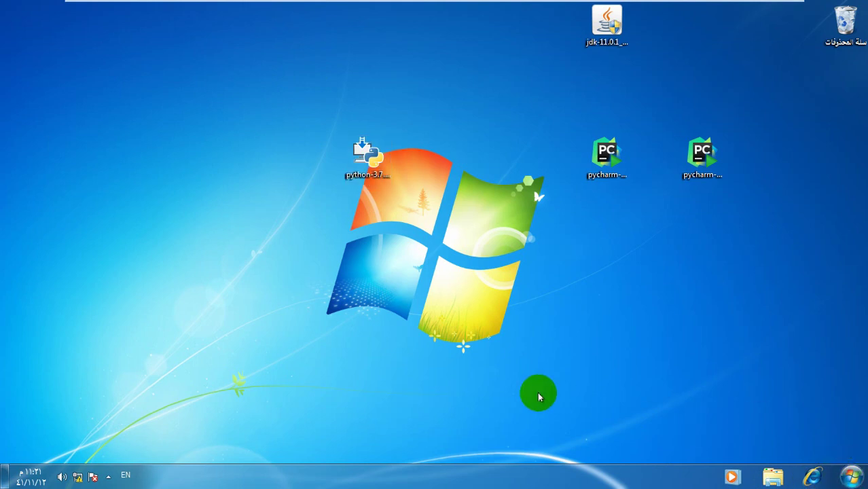
key("Return")
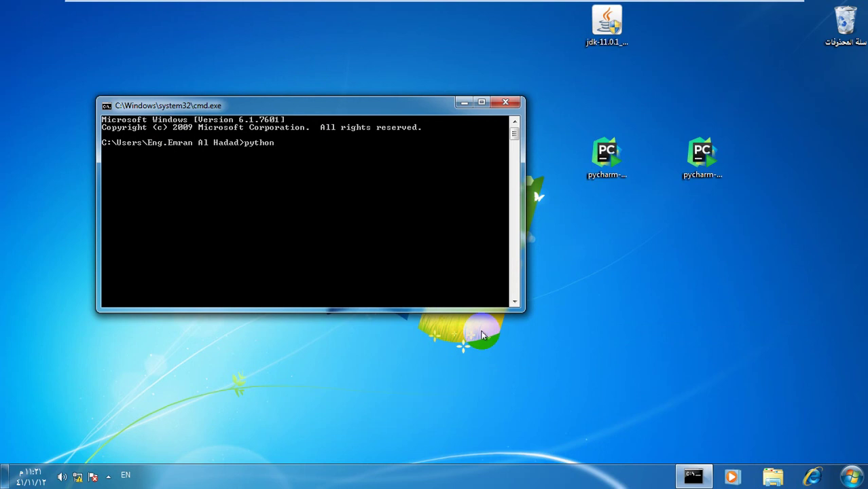
key("Return")
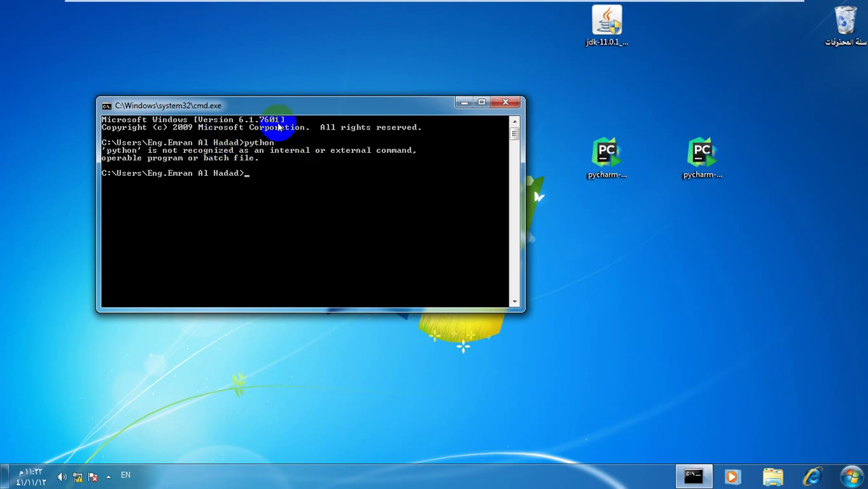
left_click_drag(303, 107, 286, 105)
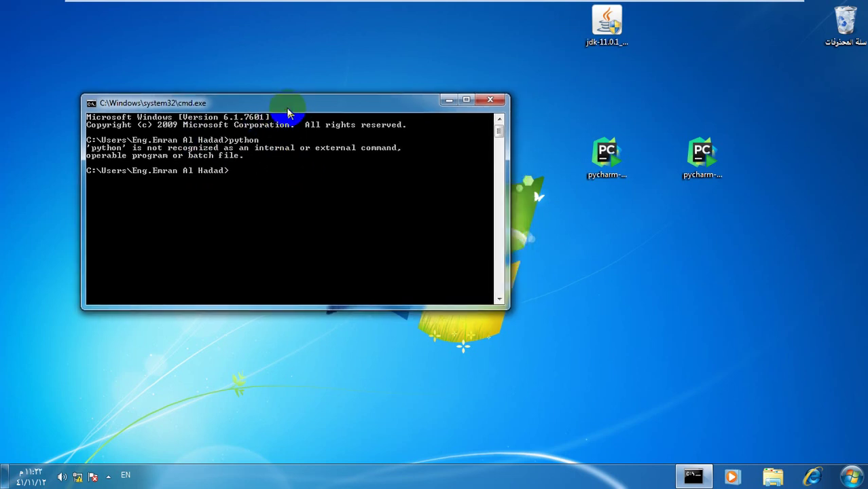
left_click(448, 101)
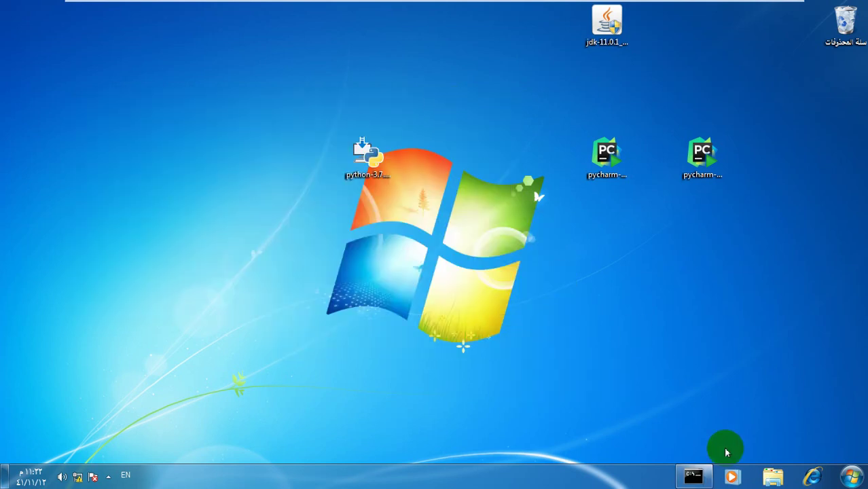
Step: Open a File Explorer window and browse through the Users folder on drive C to the user's profile folder
key("super+e")
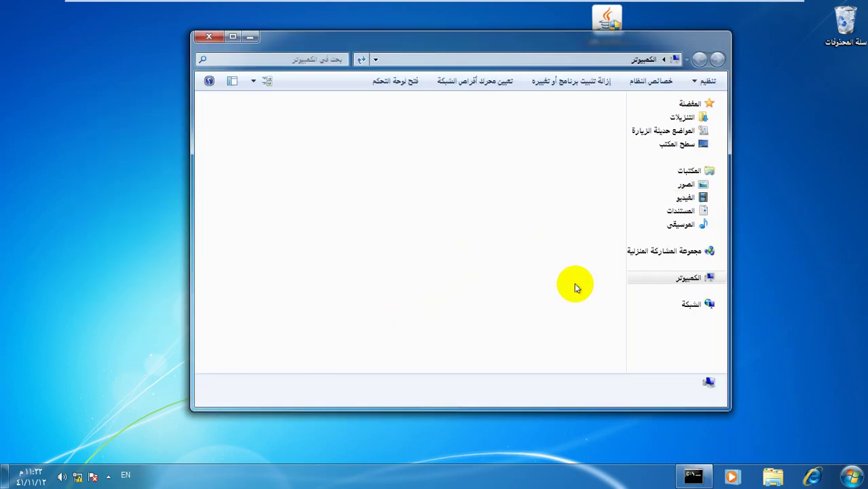
left_click(568, 120)
double_click(567, 119)
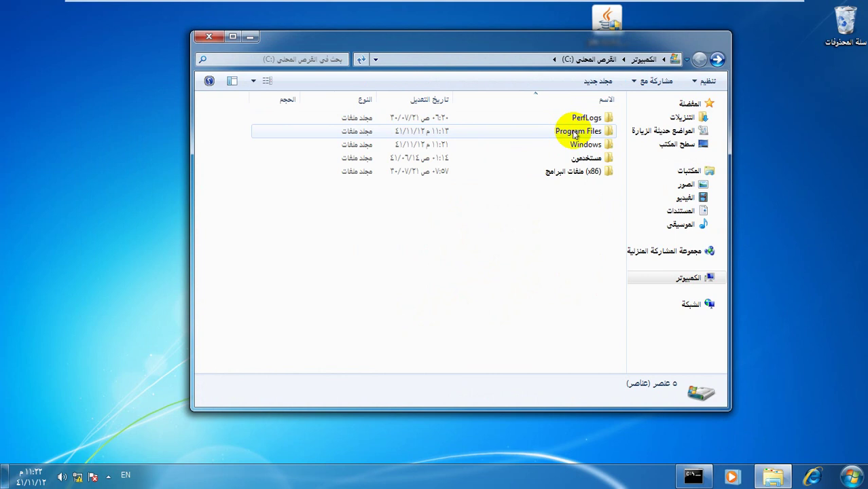
left_click(581, 158)
double_click(581, 158)
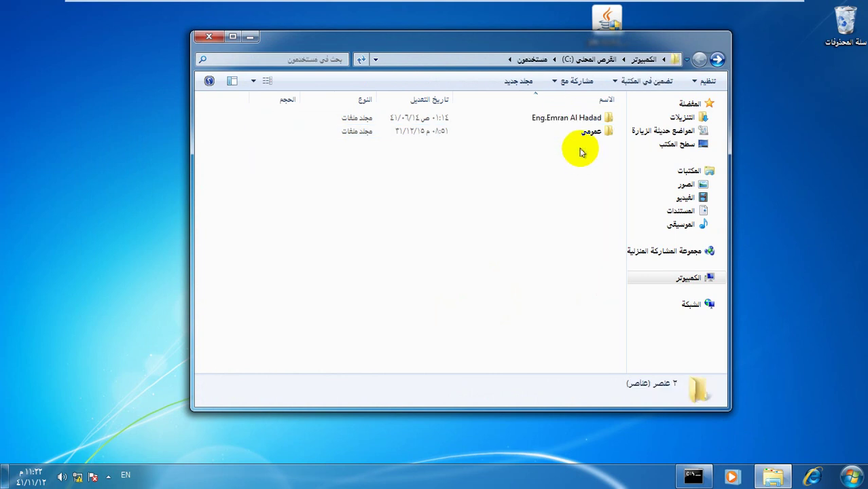
left_click(588, 120)
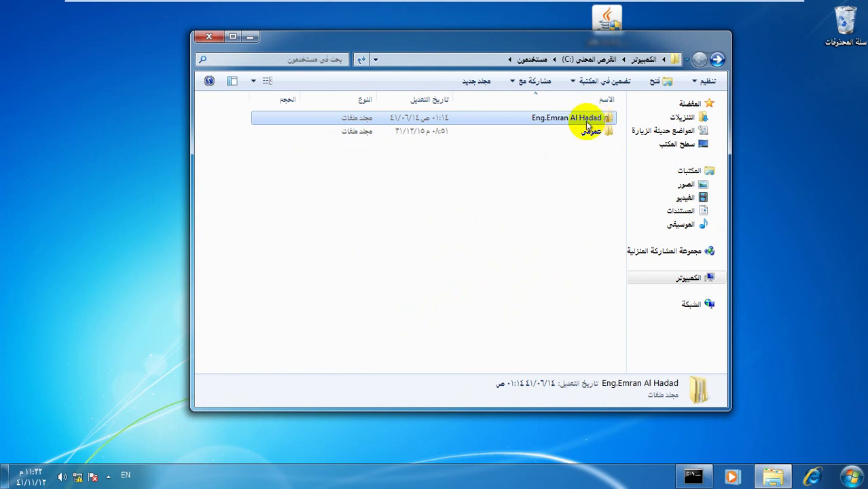
double_click(598, 119)
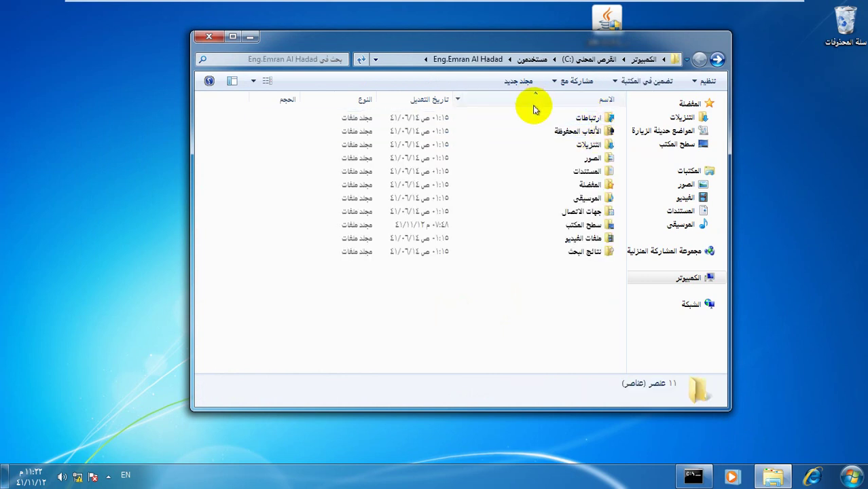
Step: Reopen the user's profile folder from Users, check its Documents subfolder, and return to the profile folder
left_click(719, 60)
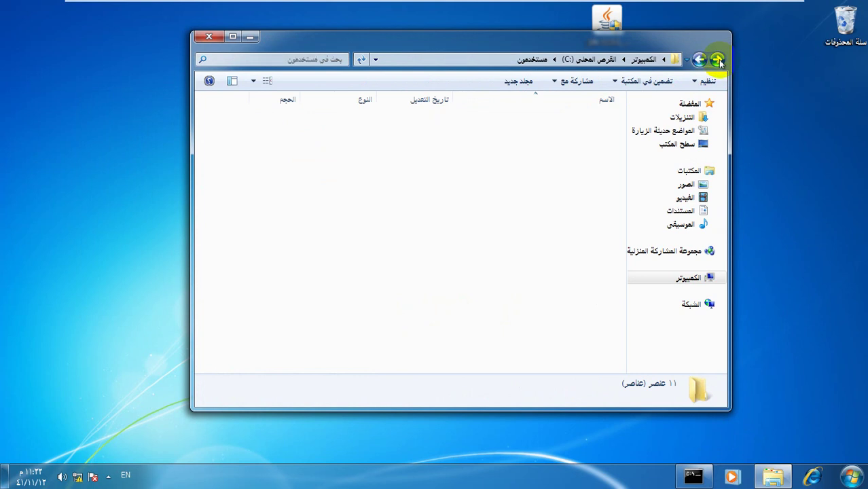
left_click(606, 131)
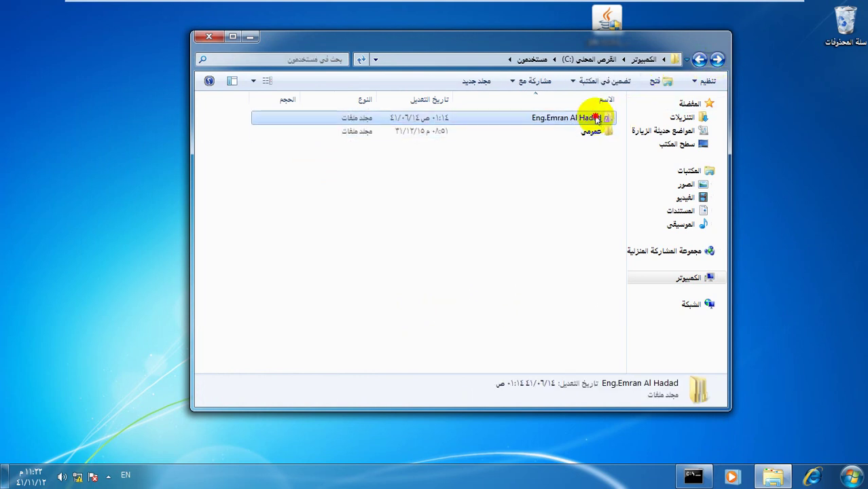
double_click(594, 119)
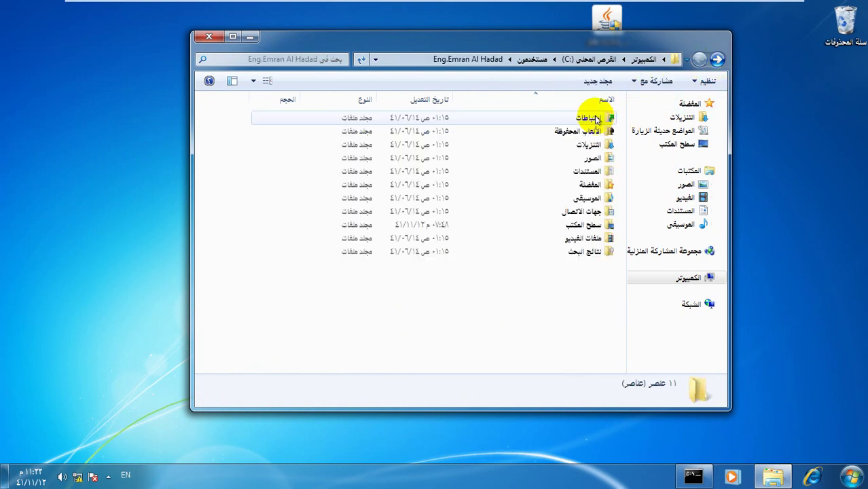
double_click(603, 171)
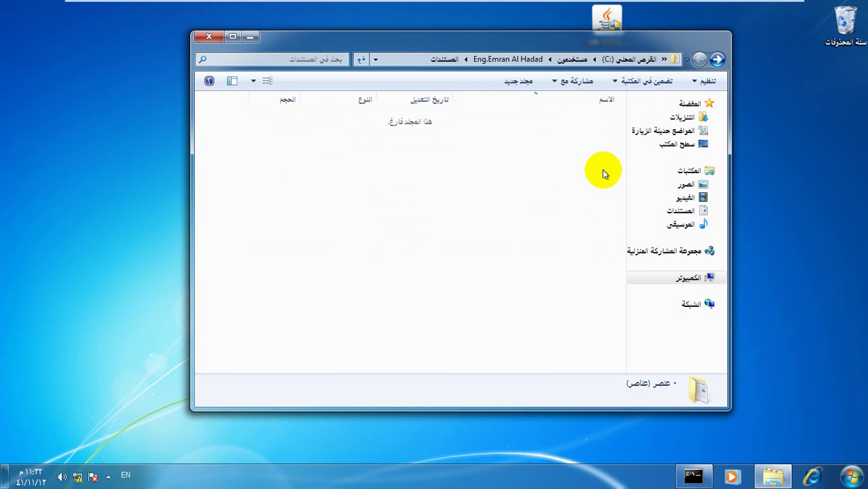
key("BackSpace")
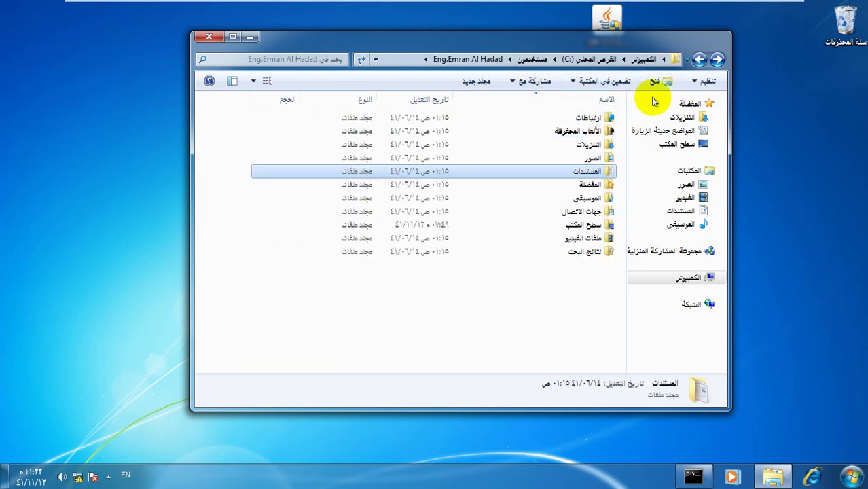
left_click(705, 82)
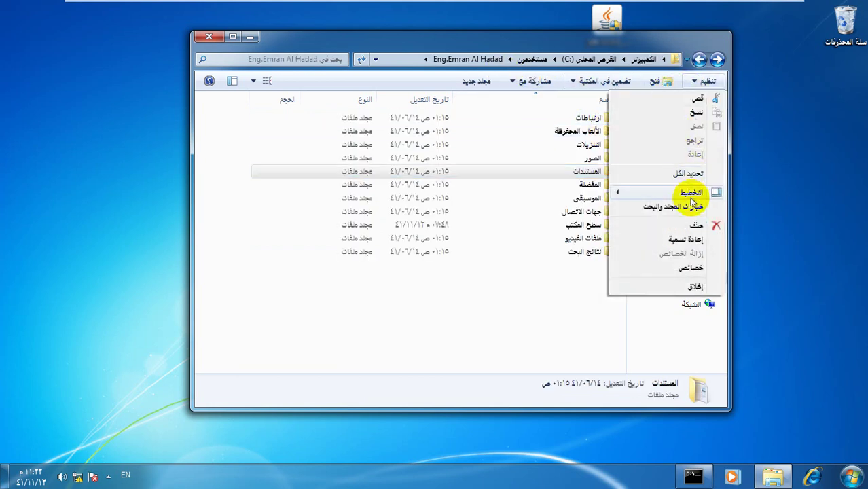
left_click(691, 269)
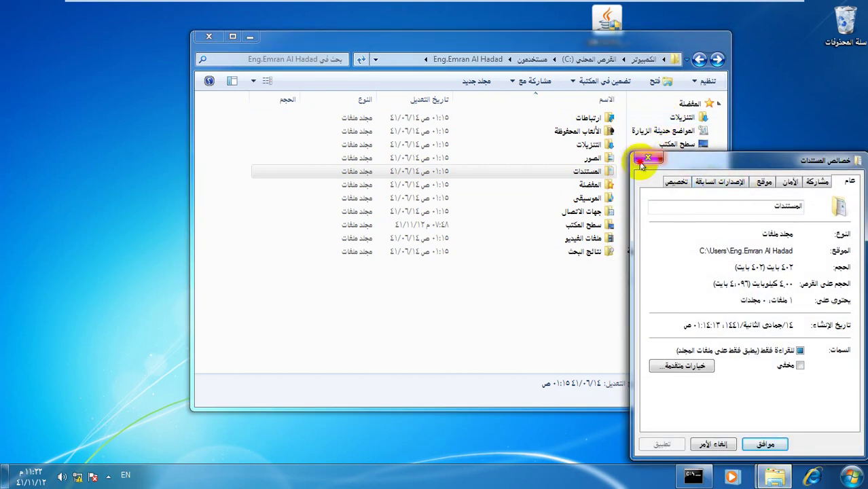
left_click(648, 158)
Step: Set the folder view options to show hidden files, folders and drives, and apply the change
left_click(688, 82)
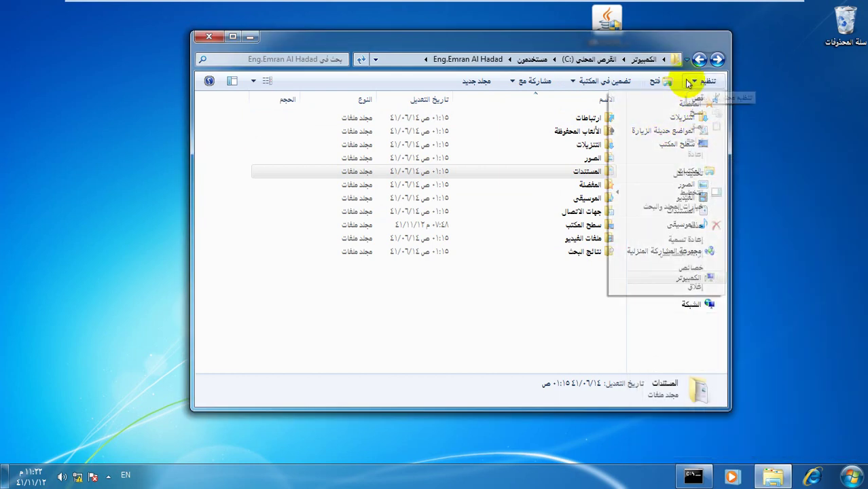
left_click(688, 205)
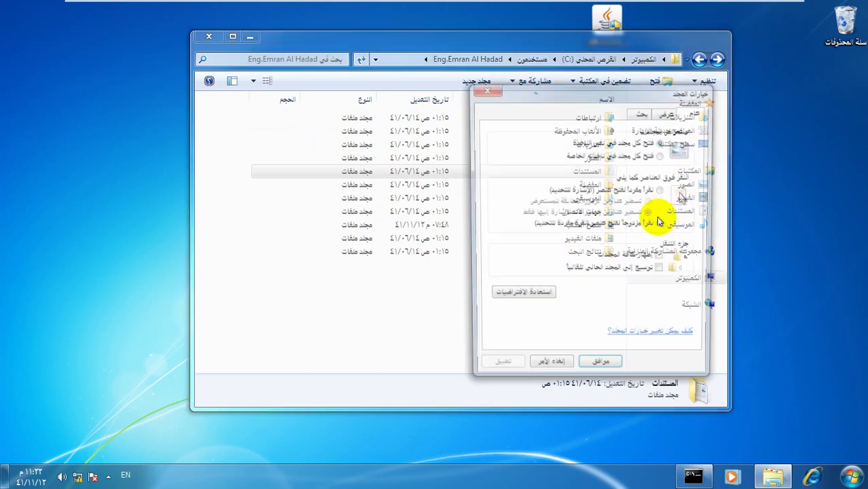
left_click(668, 113)
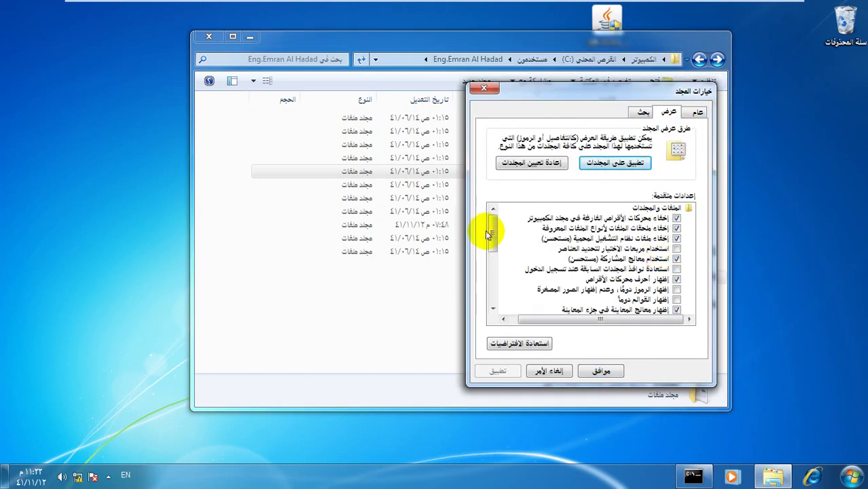
left_click_drag(496, 236, 495, 275)
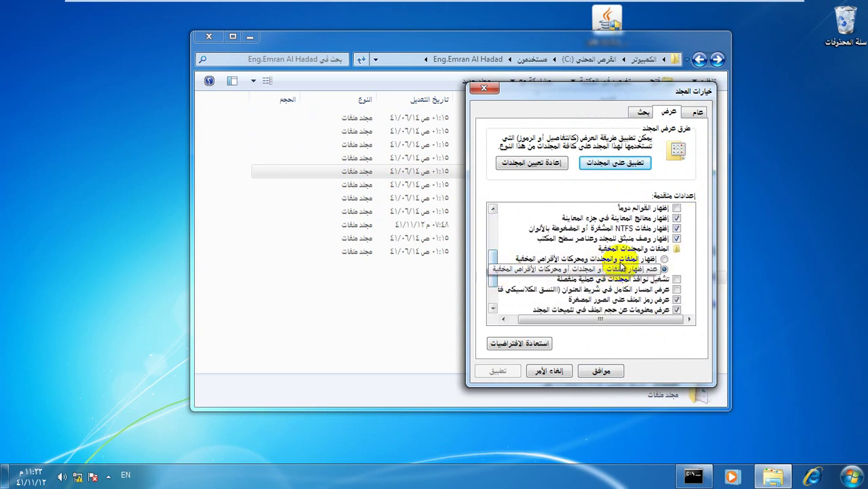
left_click(624, 259)
left_click(515, 372)
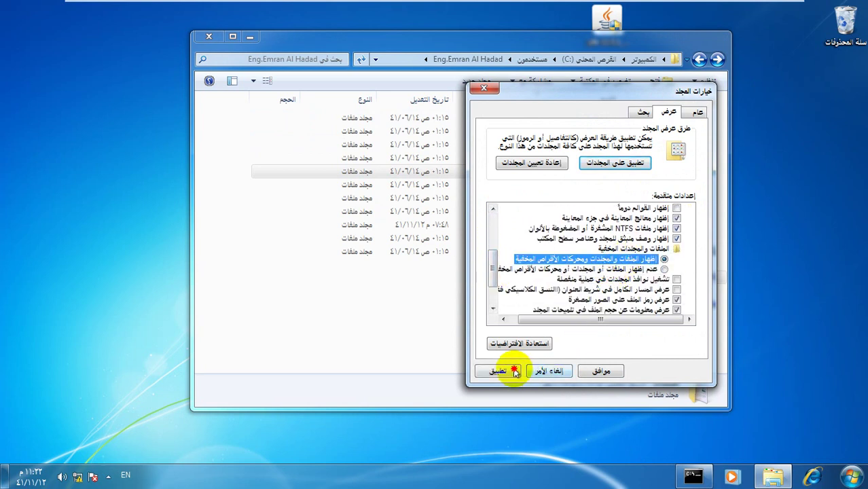
Step: Close the folder options, browse from the profile folder through AppData\Local\Programs\Python to Python37-32, and copy that folder's full path
left_click(601, 371)
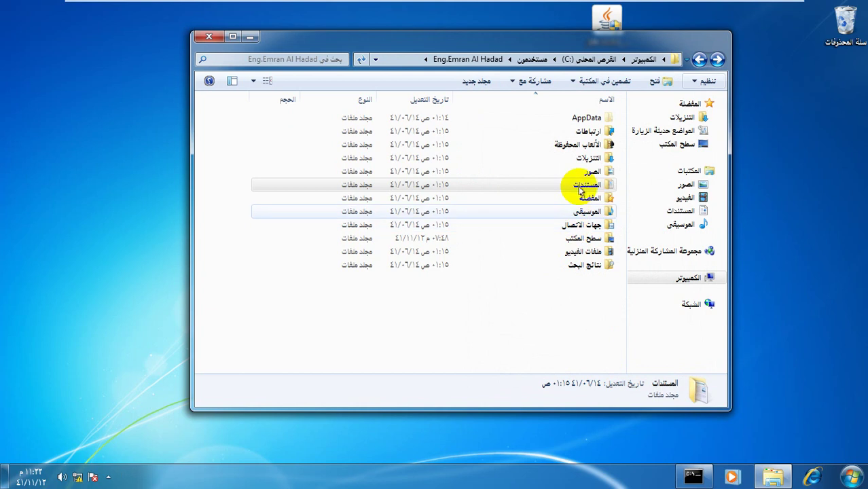
double_click(592, 118)
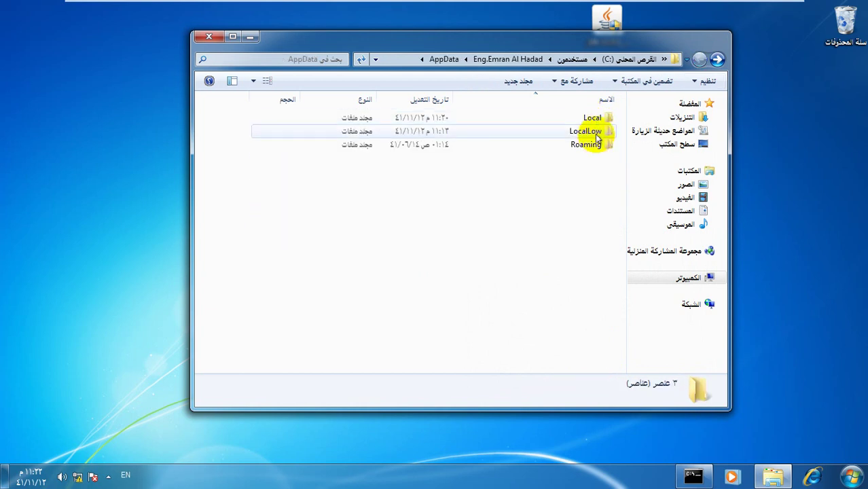
double_click(595, 119)
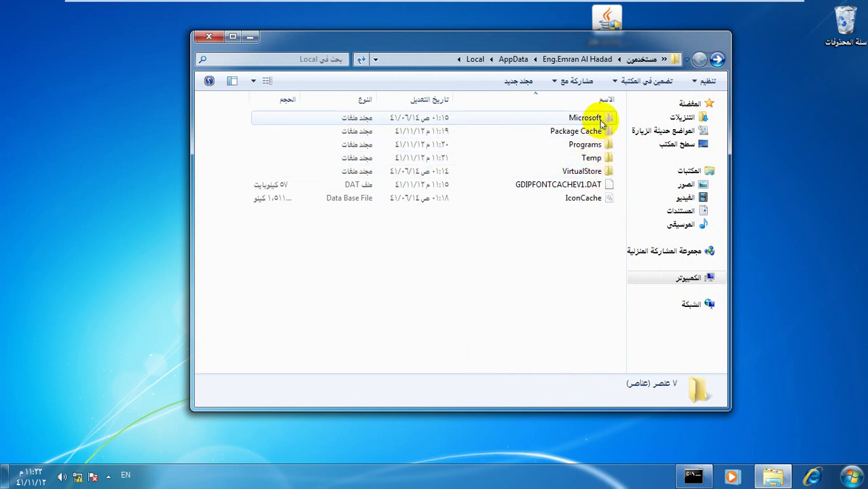
double_click(601, 144)
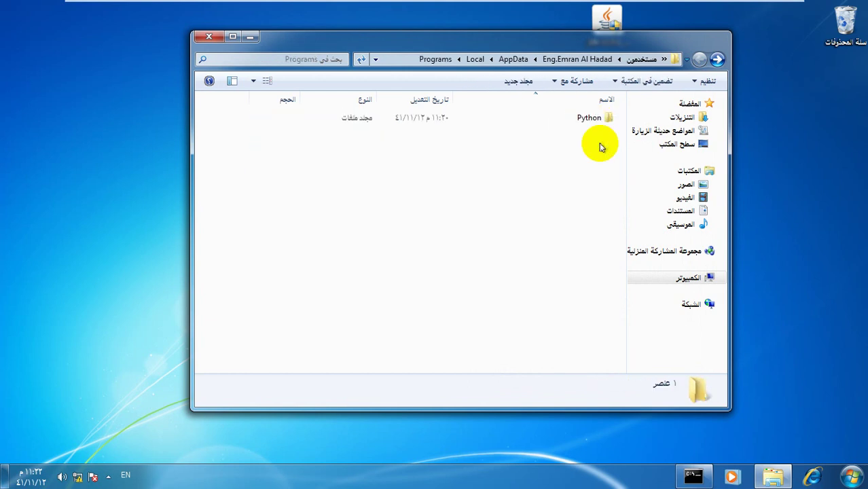
double_click(601, 121)
double_click(599, 121)
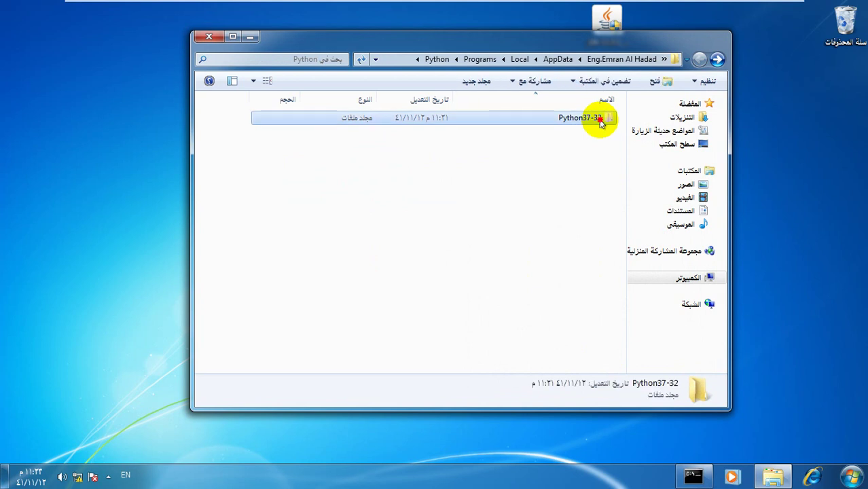
left_click(428, 59)
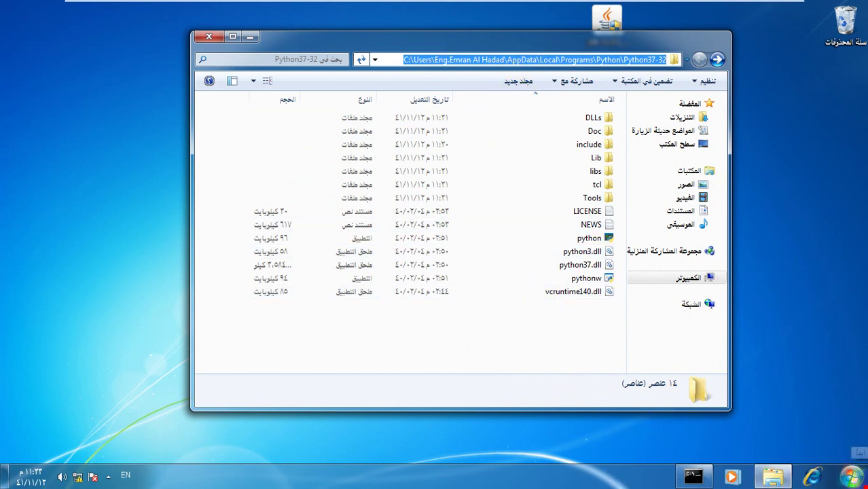
Step: Open the computer's system properties and bring up the environment variables from the advanced settings
left_click(851, 476)
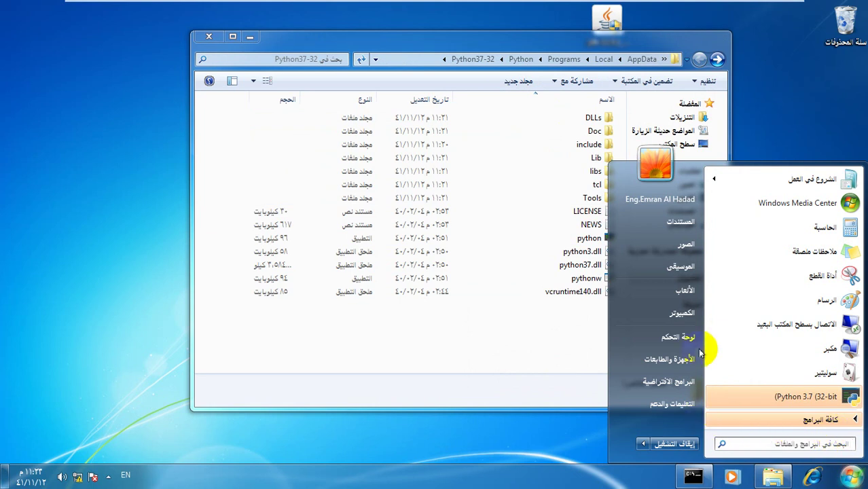
right_click(685, 314)
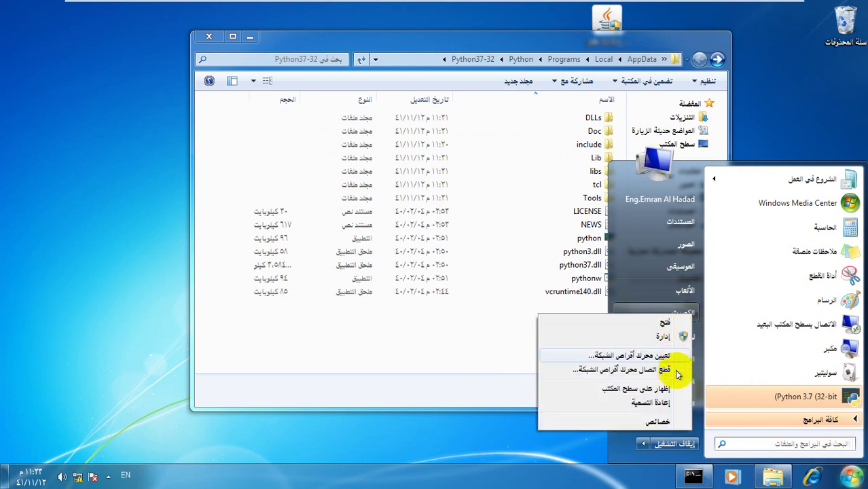
left_click(657, 421)
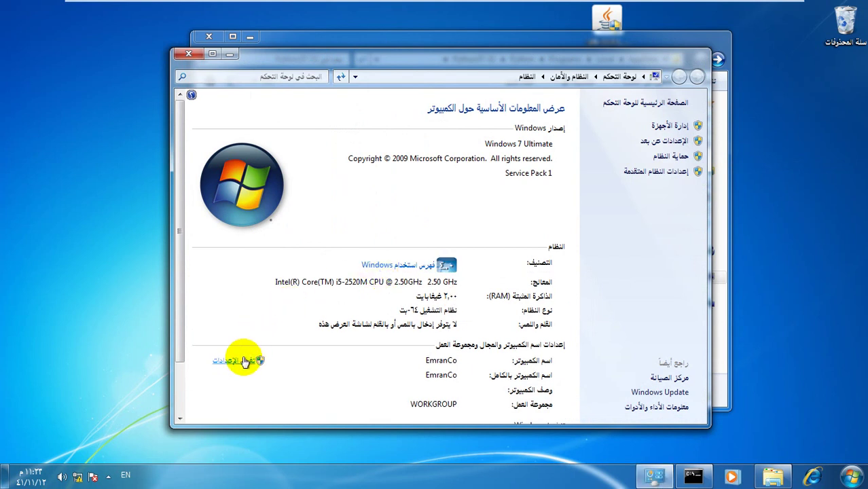
left_click(244, 360)
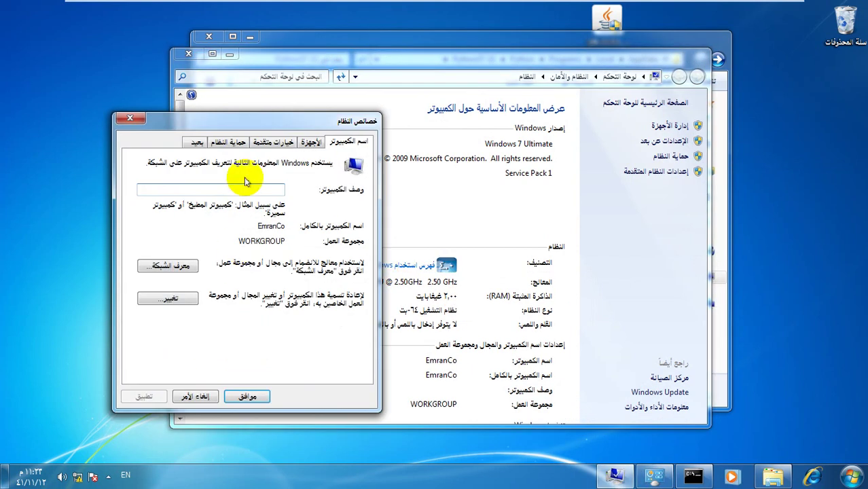
left_click(291, 145)
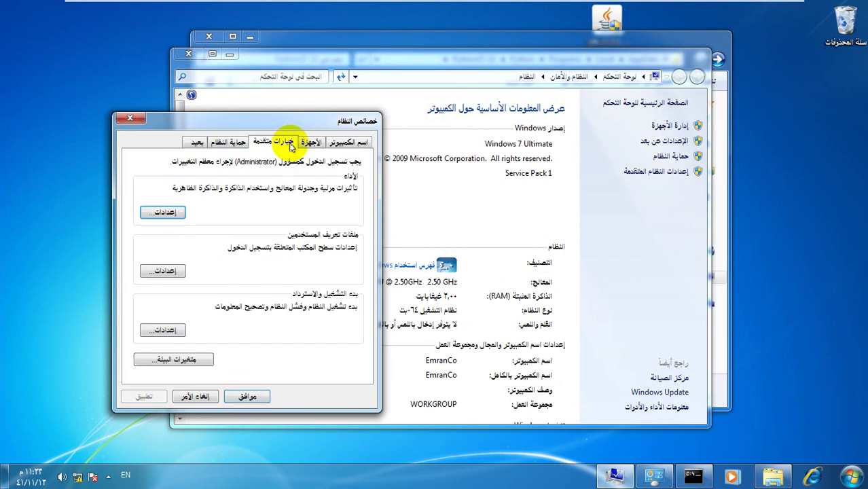
left_click(171, 359)
left_click_drag(290, 158, 377, 77)
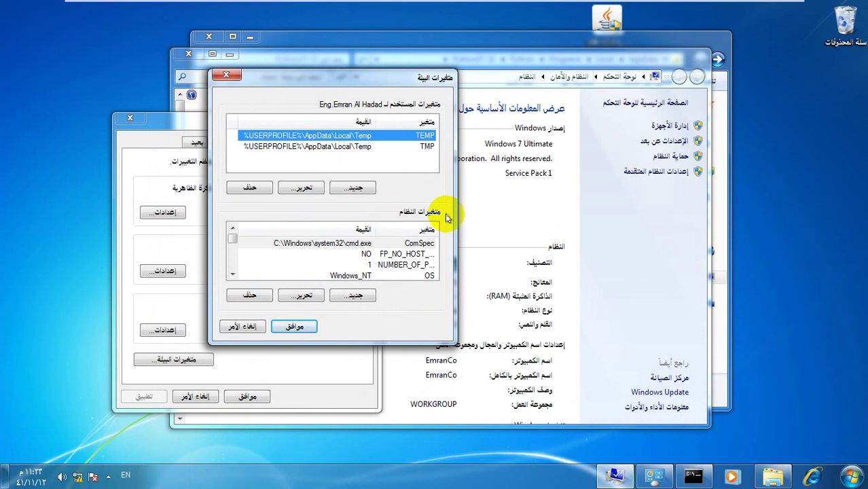
Step: Append a semicolon and the copied Python37-32 folder path to the Path system variable, and confirm the environment variables and system properties
left_click(372, 256)
scroll(372, 258, "down", 1)
scroll(372, 258, "up", 1)
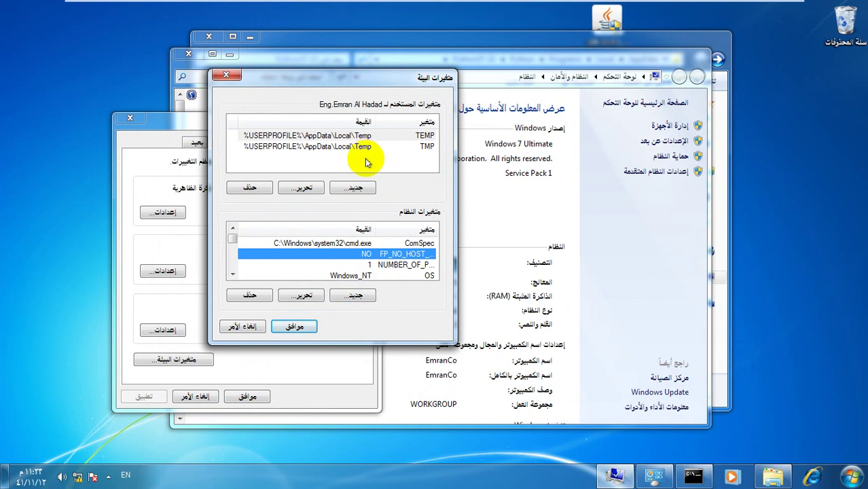
left_click(385, 266)
scroll(386, 271, "down", 1)
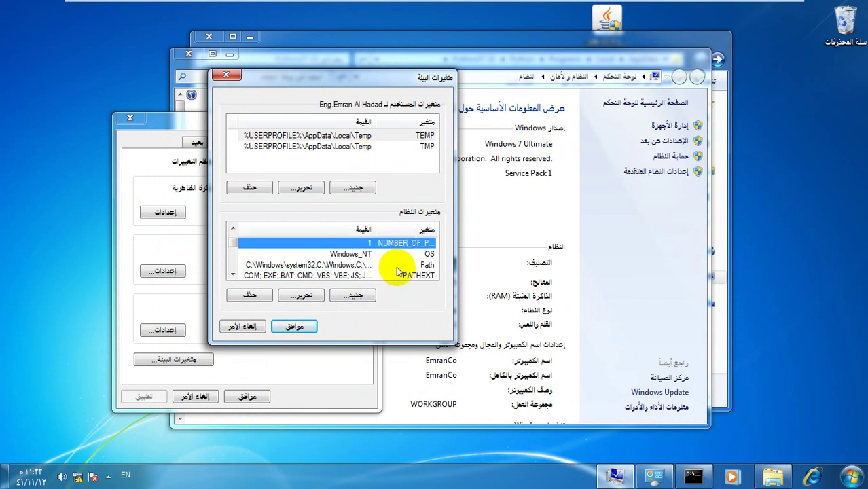
left_click(394, 266)
left_click(290, 299)
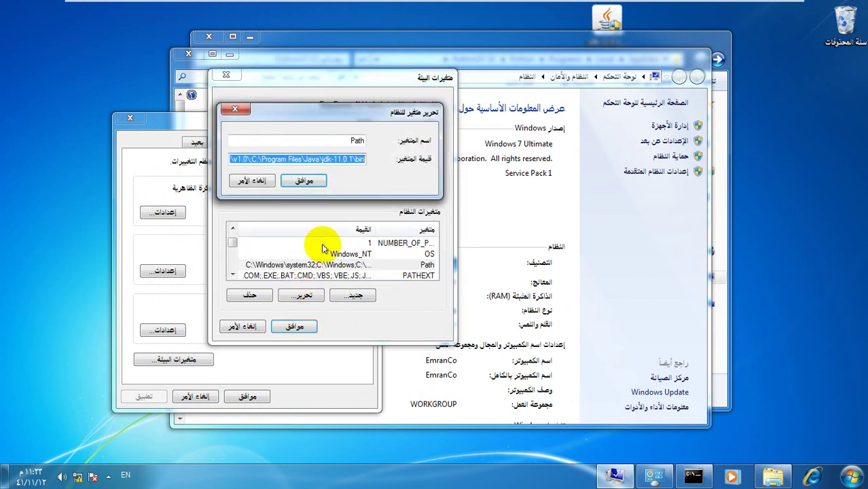
left_click(341, 157)
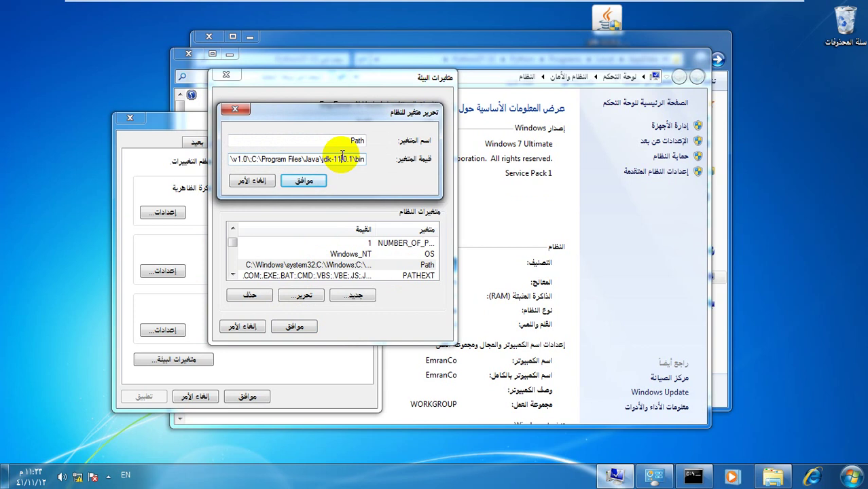
type(";")
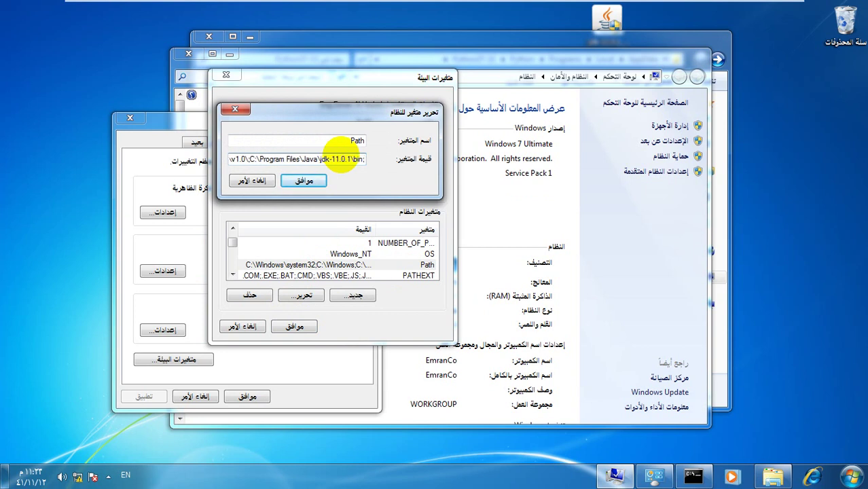
key("ctrl+v")
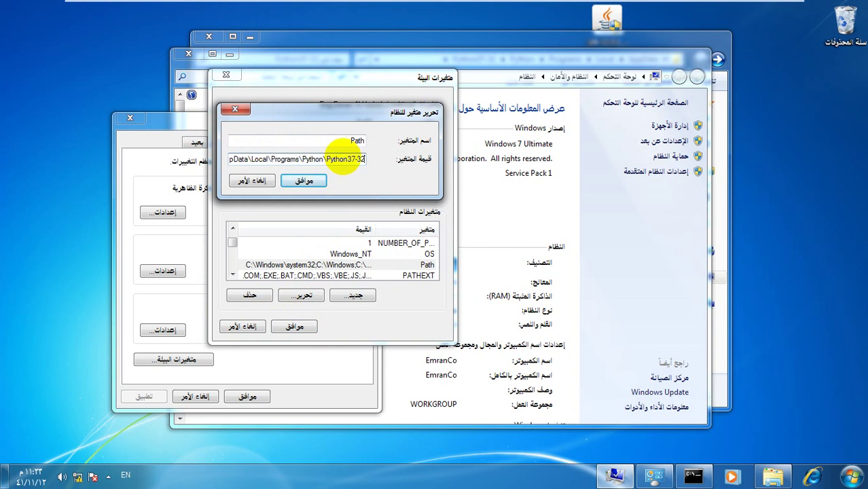
left_click(307, 182)
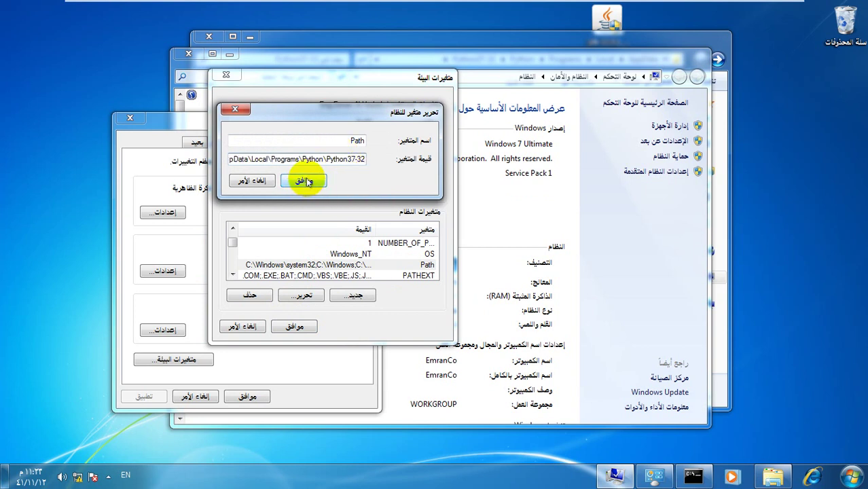
left_click(292, 326)
left_click(245, 395)
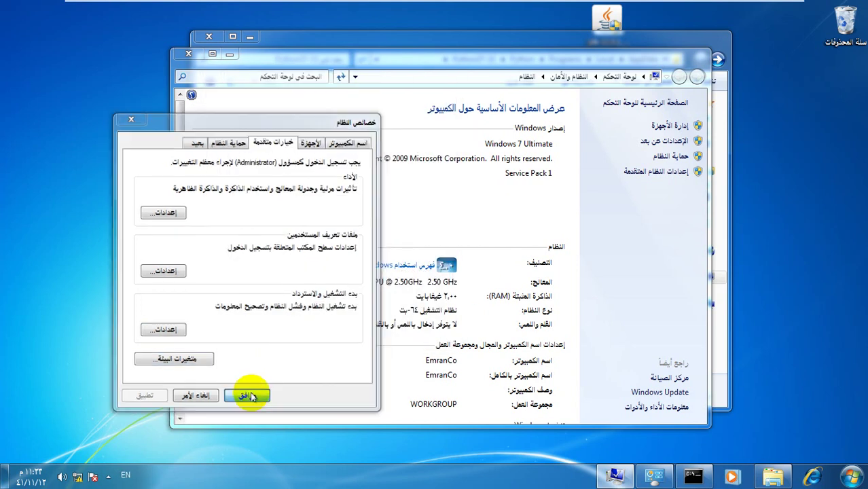
Step: Close the old console, open a new Command Prompt with cmd, and run the python command to test the Path entry
left_click(693, 476)
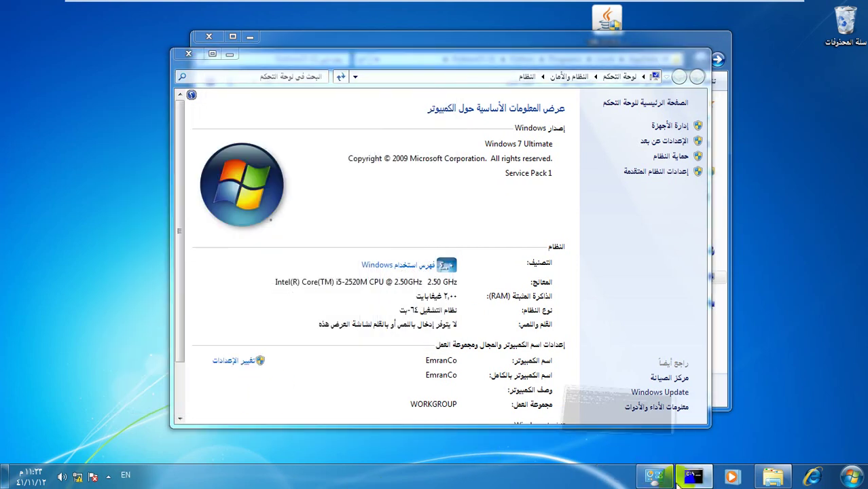
left_click(494, 100)
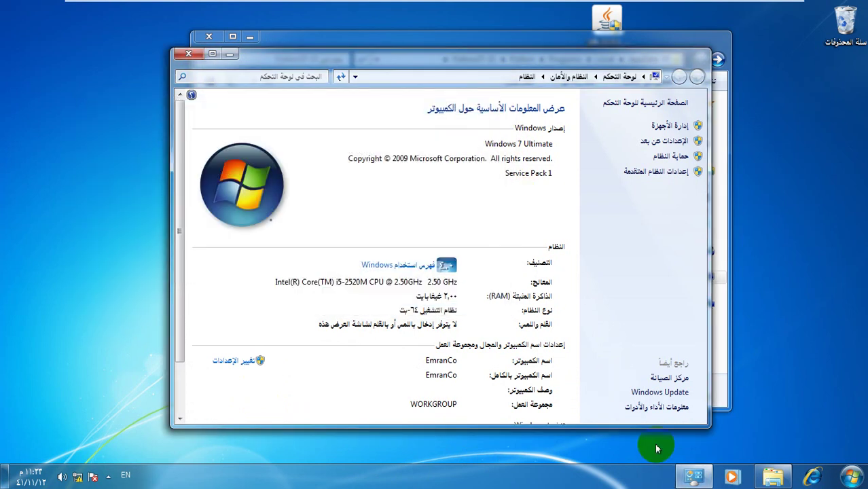
key("super+r")
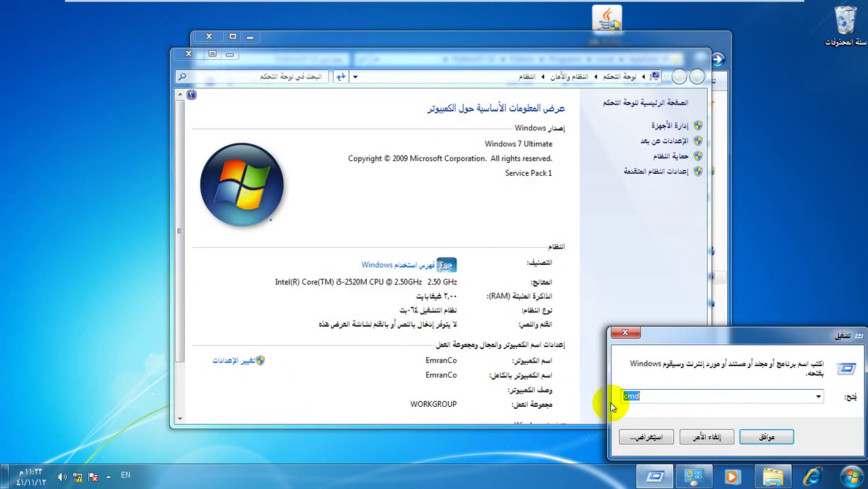
key("Return")
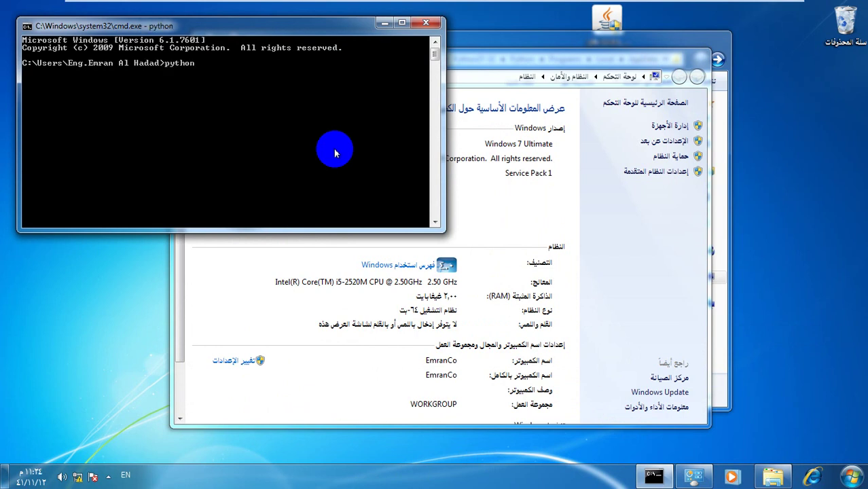
type("python")
key("Return")
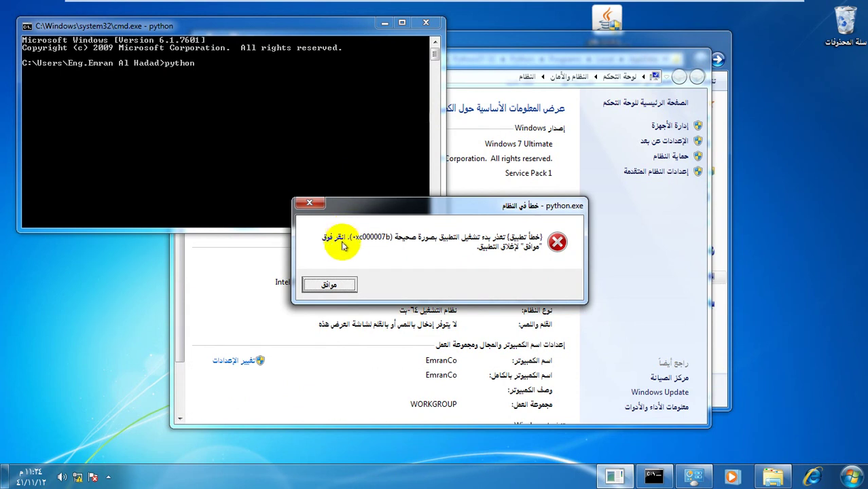
left_click(342, 285)
left_click(262, 156)
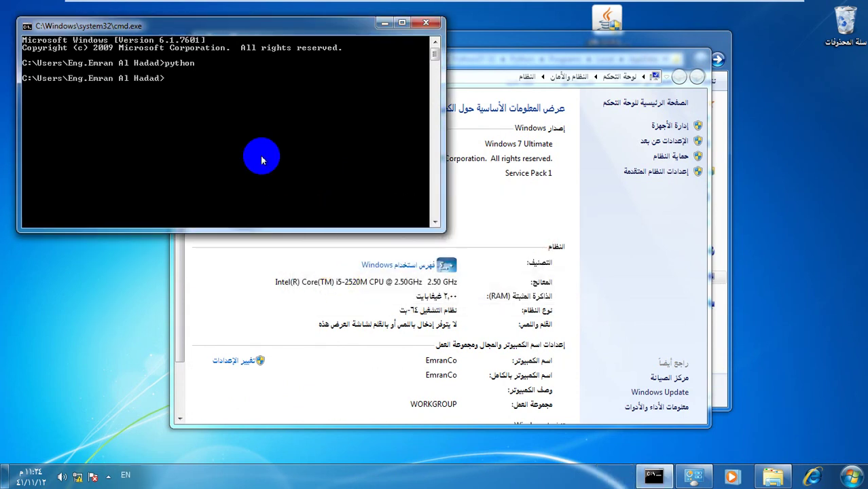
Step: Return to the Python37-32 folder window and try to launch the python and pythonw applications directly
left_click(655, 47)
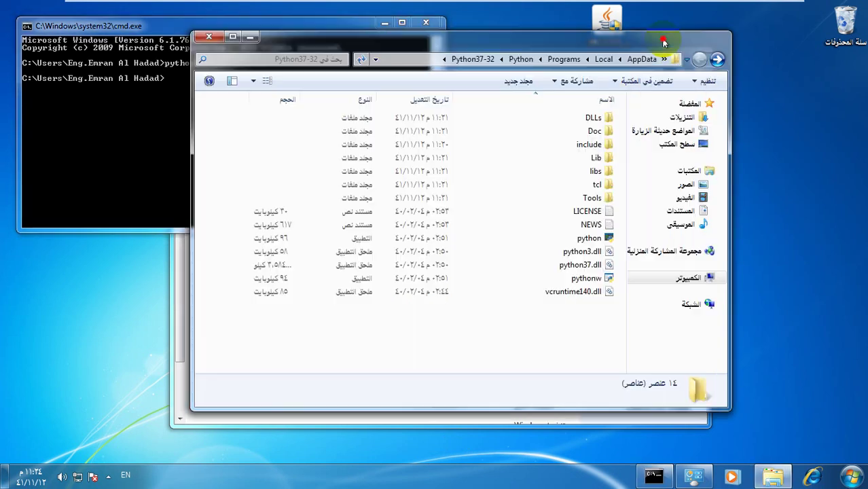
double_click(599, 238)
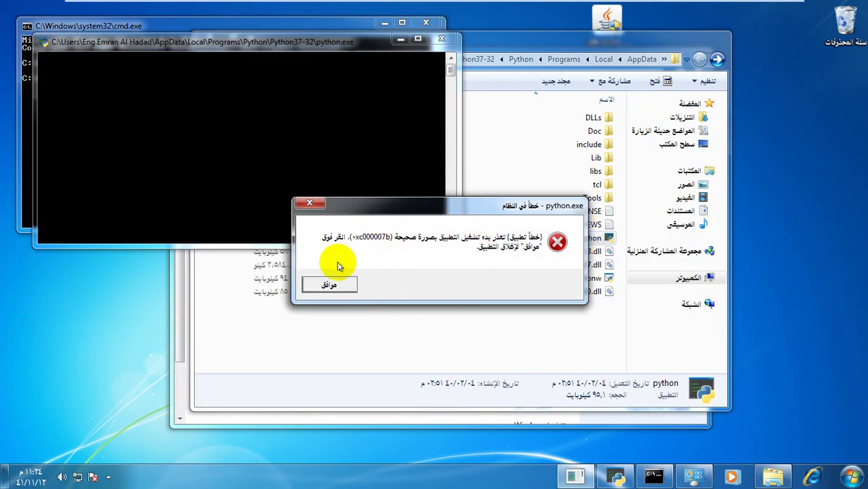
left_click(333, 285)
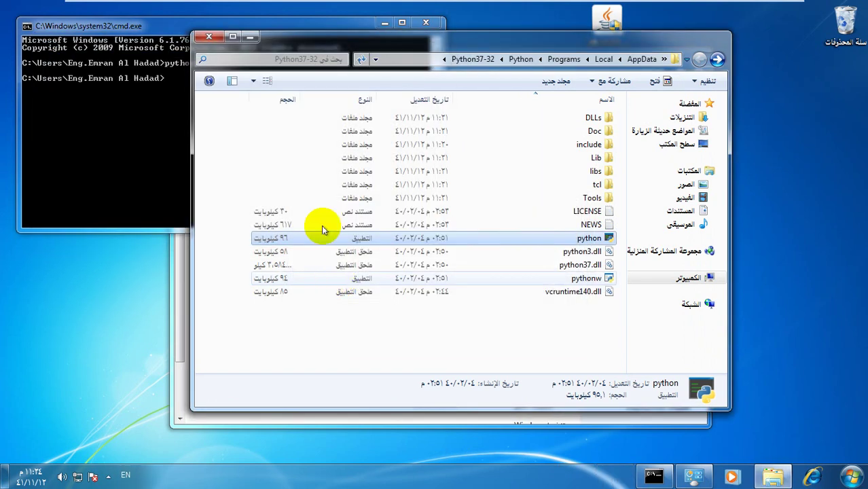
double_click(589, 278)
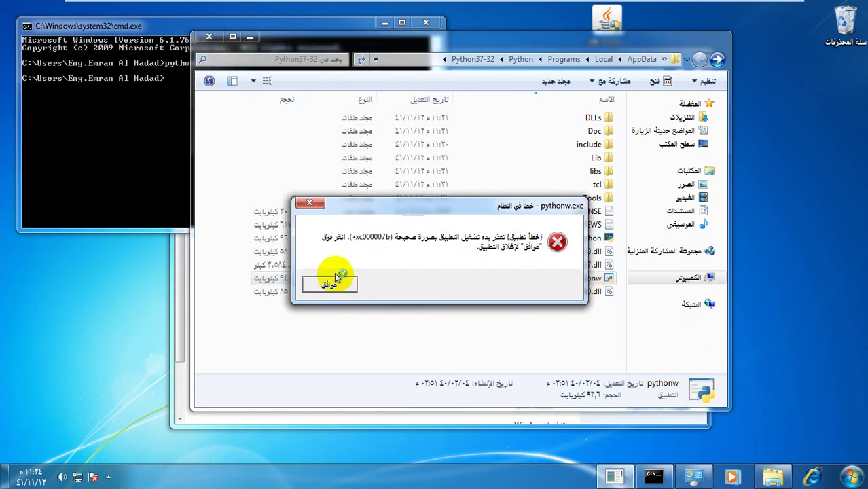
left_click(331, 284)
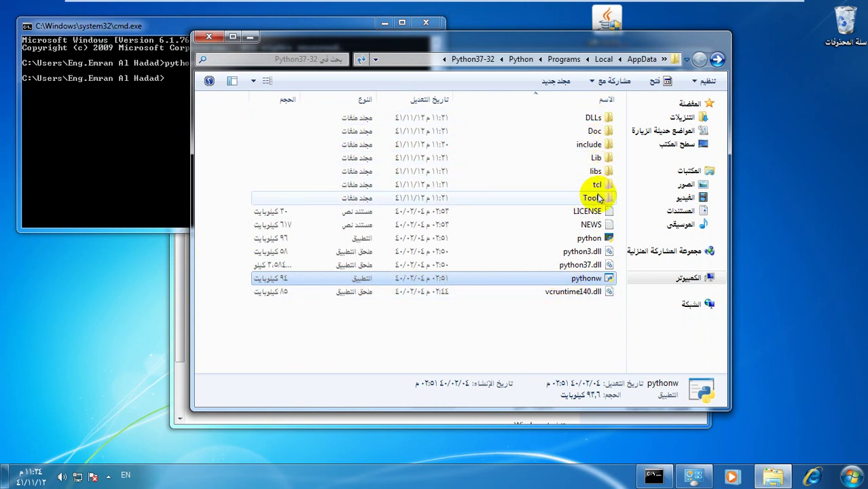
Step: Check the contents of the Tools folder and its scripts subfolder, and return to the Python37-32 folder
left_click(599, 198)
double_click(598, 197)
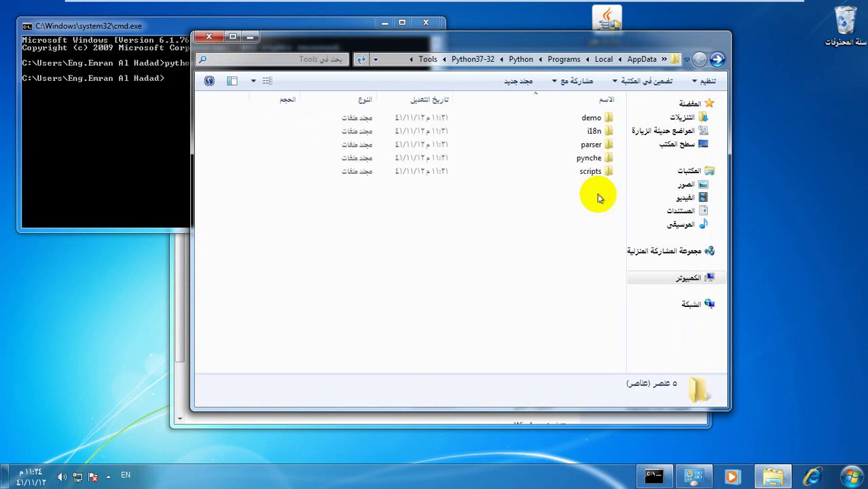
key("BackSpace")
double_click(598, 197)
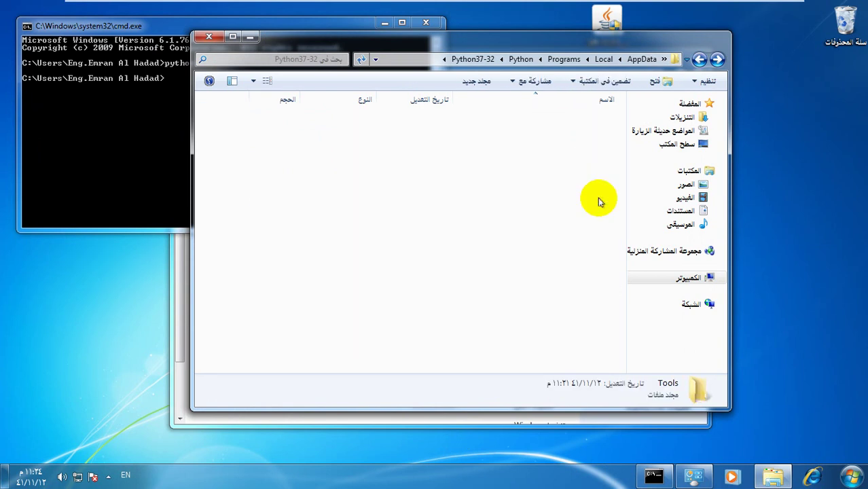
double_click(602, 174)
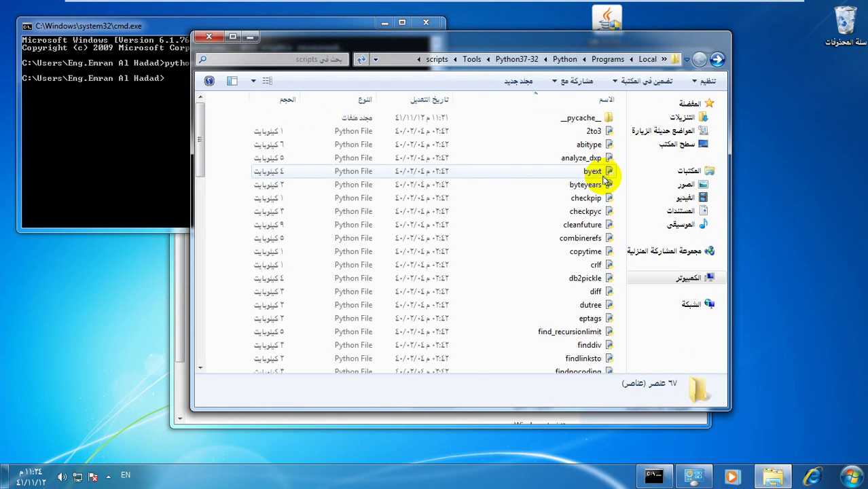
key("BackSpace")
key("BackSpace")
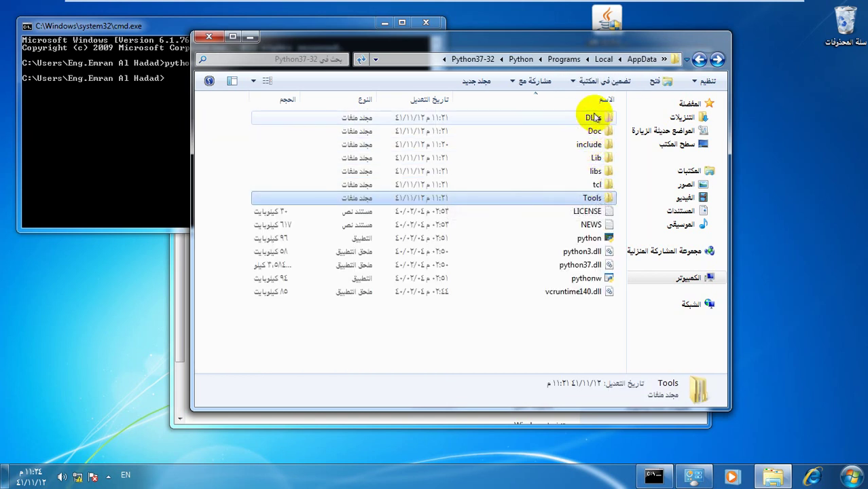
Step: Reopen the Python37-32 folder, browse the header files in its include folder, and return to Python37-32
left_click(530, 60)
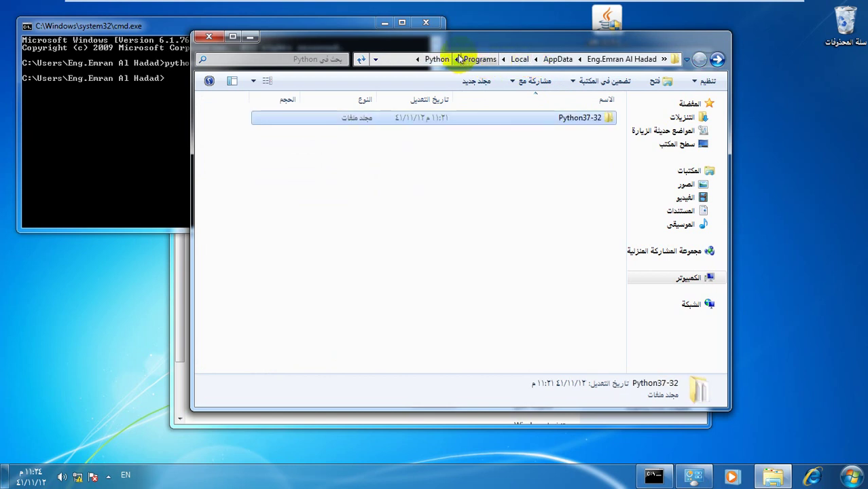
double_click(595, 121)
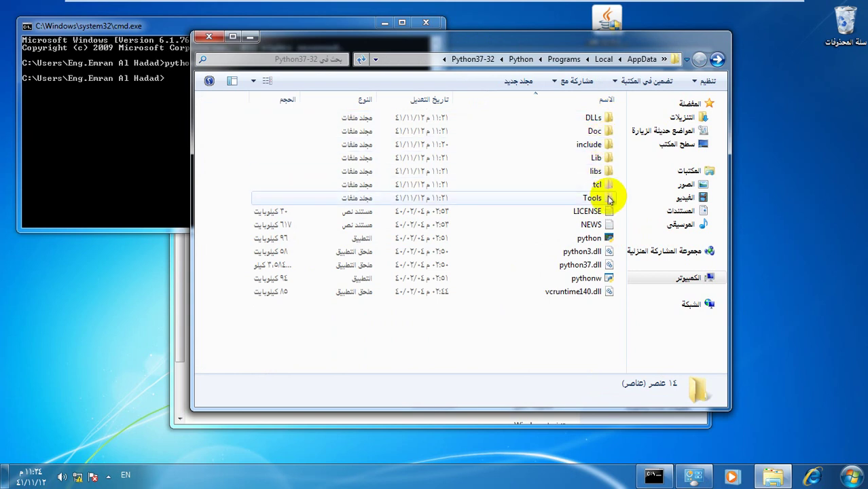
left_click(606, 145)
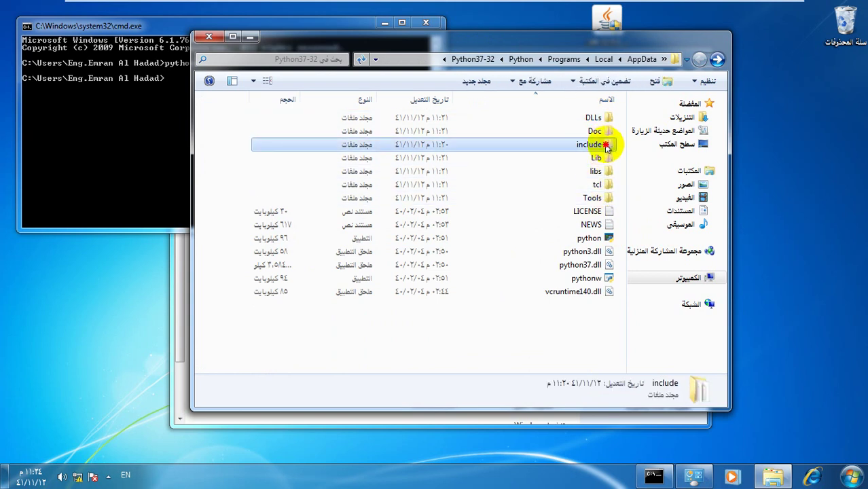
double_click(606, 147)
scroll(591, 165, "down", 20)
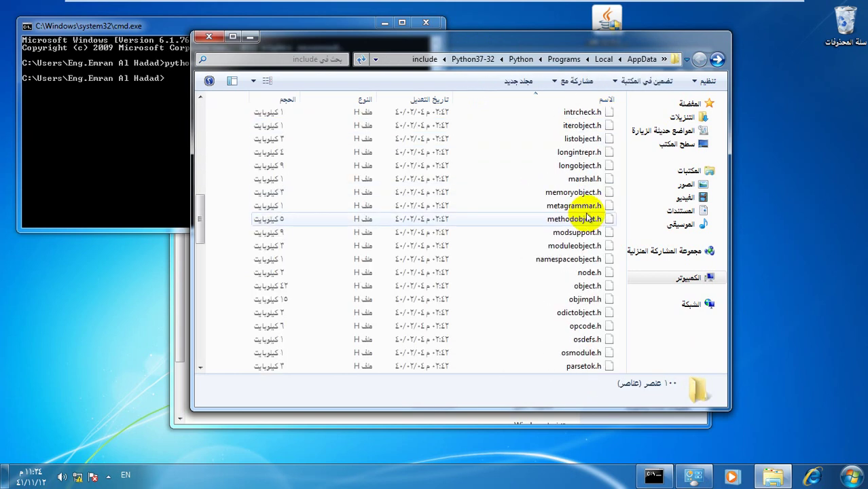
scroll(589, 217, "up", 18)
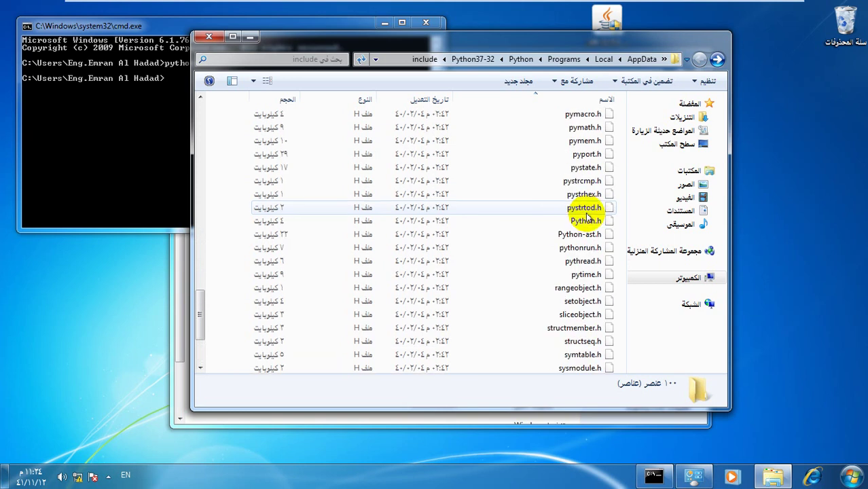
scroll(588, 217, "up", 7)
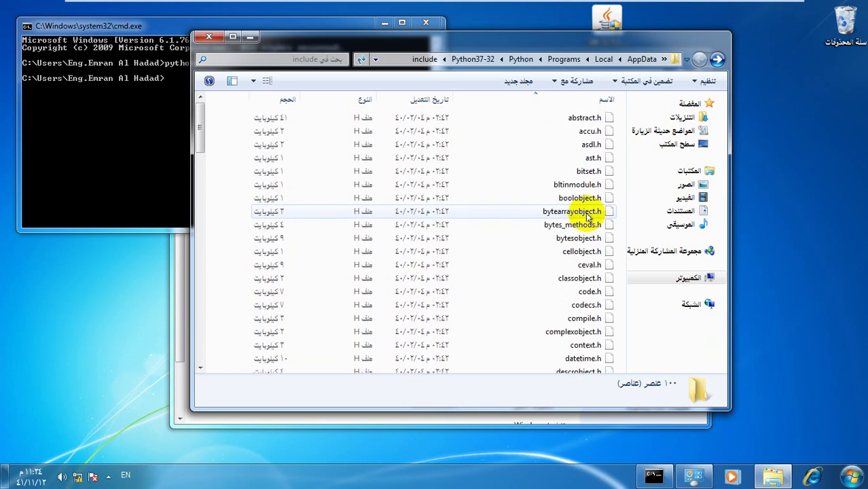
left_click(717, 59)
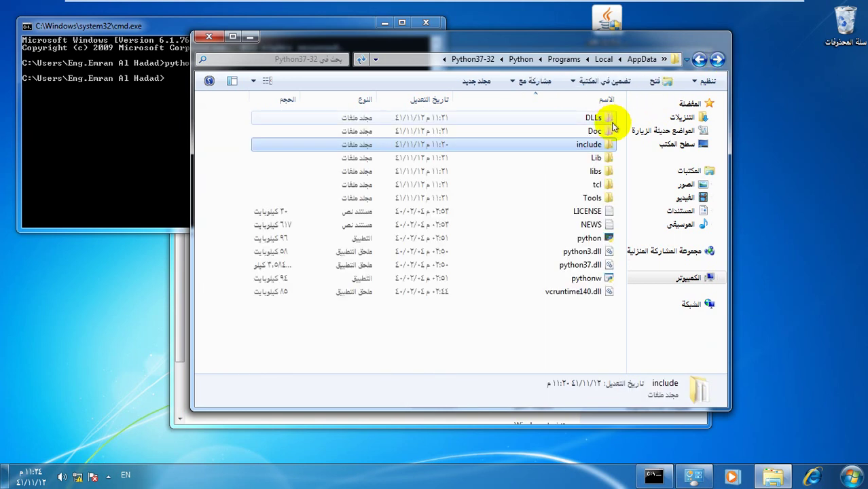
Step: Browse the packages in the Lib folder and return to the Python37-32 folder
double_click(606, 158)
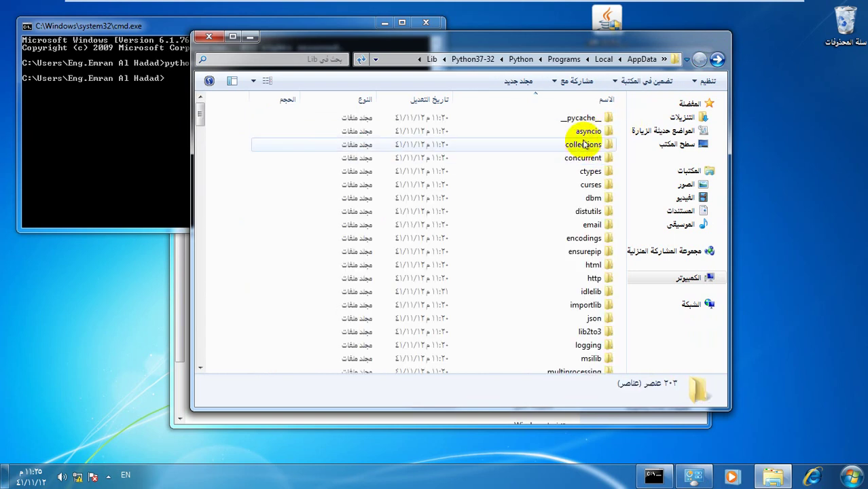
scroll(583, 144, "down", 20)
scroll(583, 144, "up", 20)
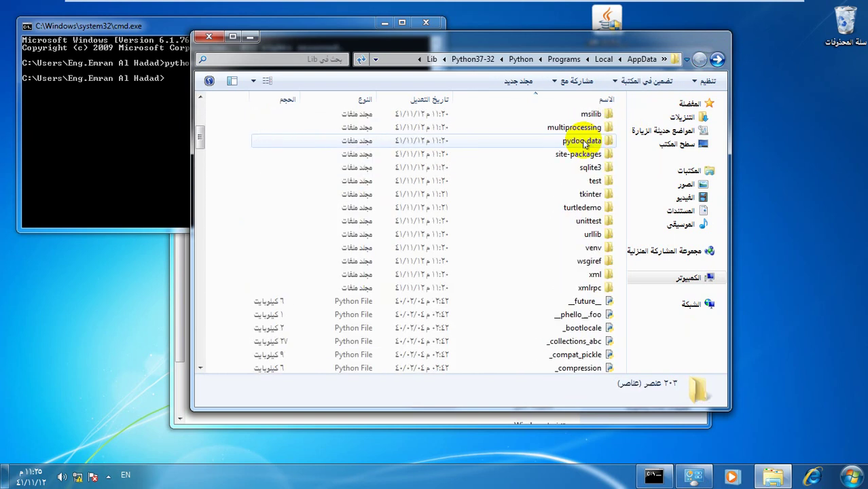
scroll(584, 143, "up", 6)
left_click(716, 59)
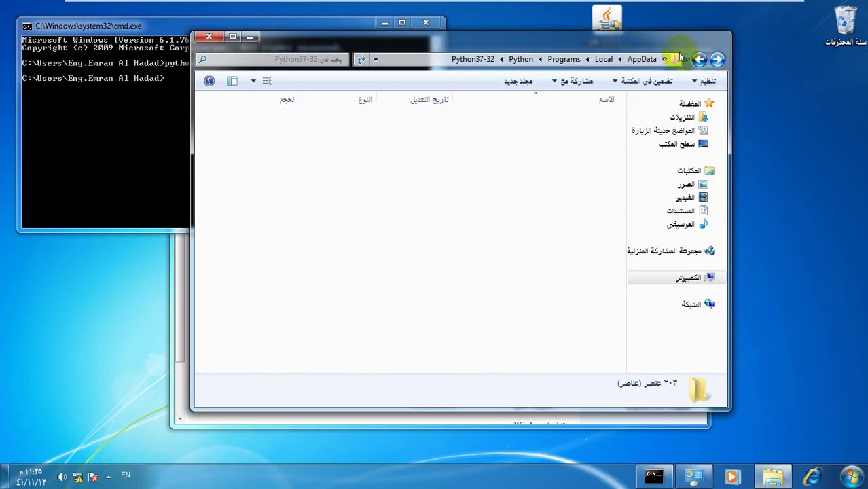
Step: Clear the System and Python37-32 windows off the desktop and move the Command Prompt window to the lower middle of the desktop
left_click_drag(618, 34, 675, 107)
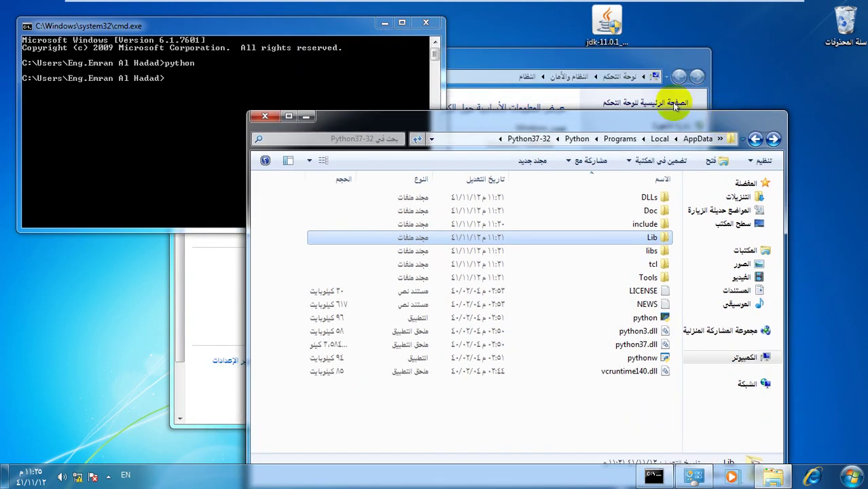
left_click(511, 58)
left_click(231, 54)
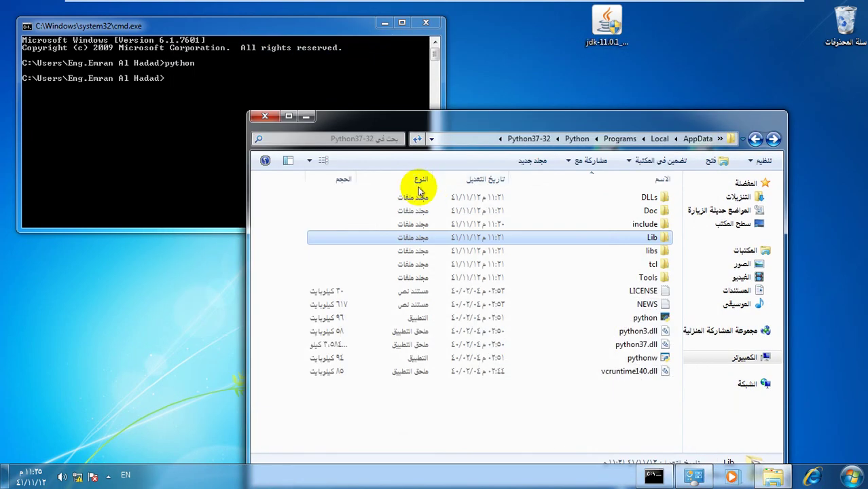
left_click(307, 117)
left_click(401, 77)
left_click_drag(359, 28, 465, 225)
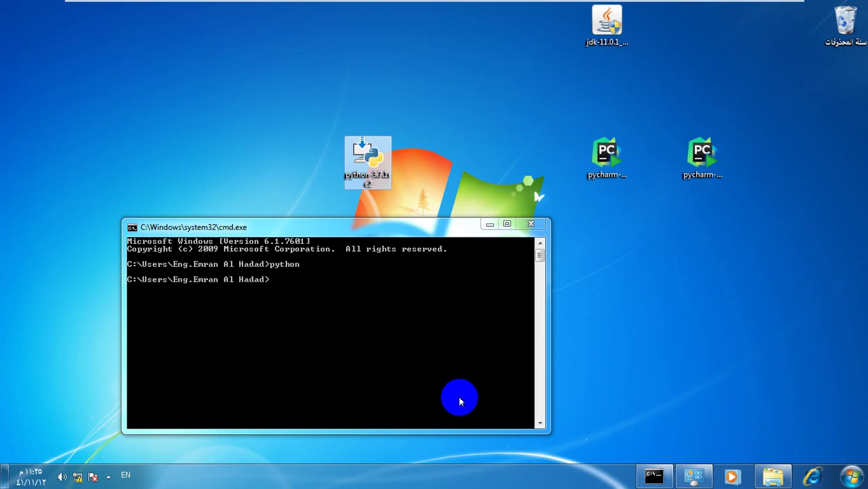
Step: Take the AndroidStudio virtual machine out of full screen to return to the VMware Workstation window
mouse_move(465, 6)
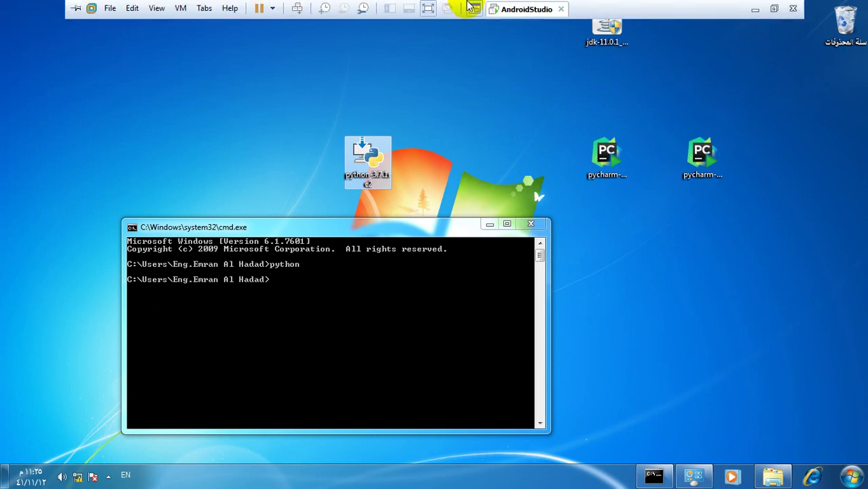
left_click(427, 5)
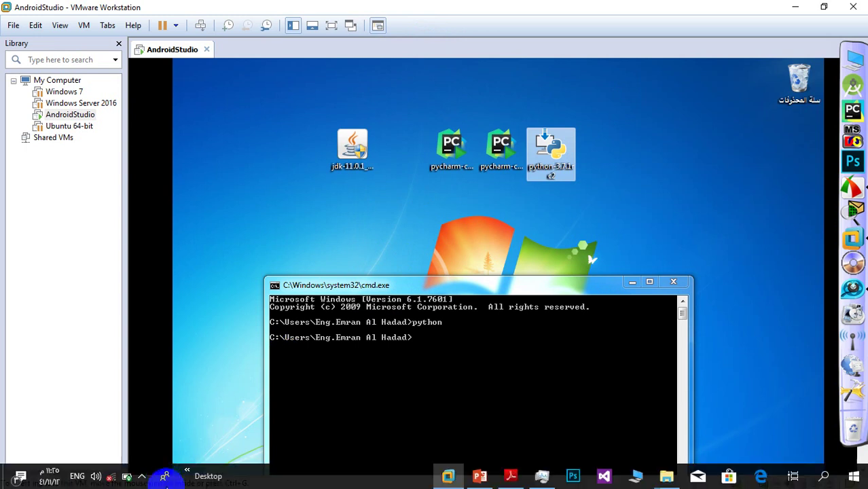
left_click(145, 475)
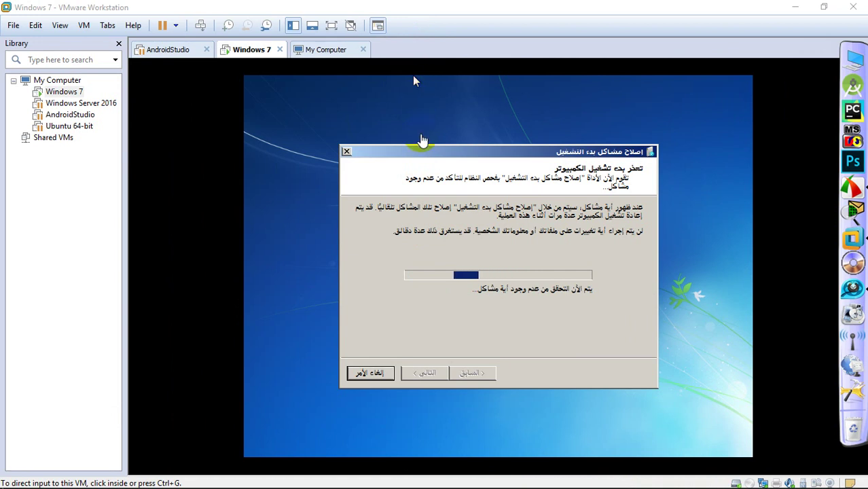
Step: Accept restoring the Windows 7 virtual machine with System Restore in Startup Repair, and release the input back to the host
left_click(420, 144)
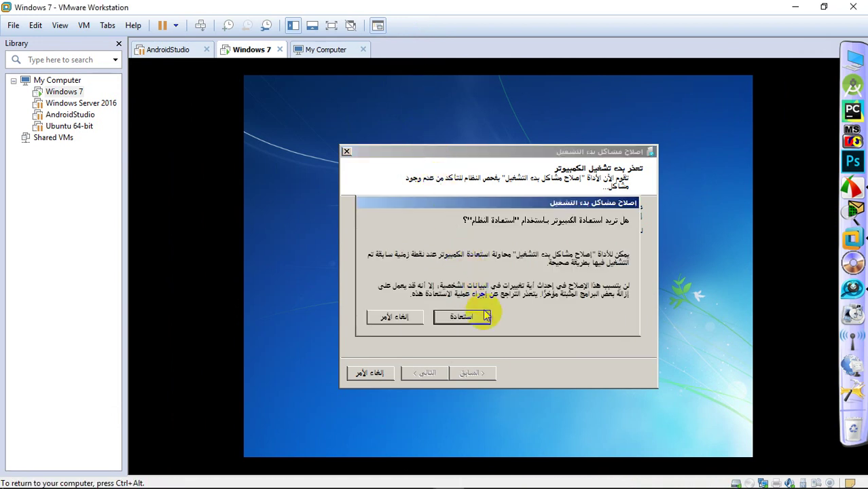
left_click(476, 318)
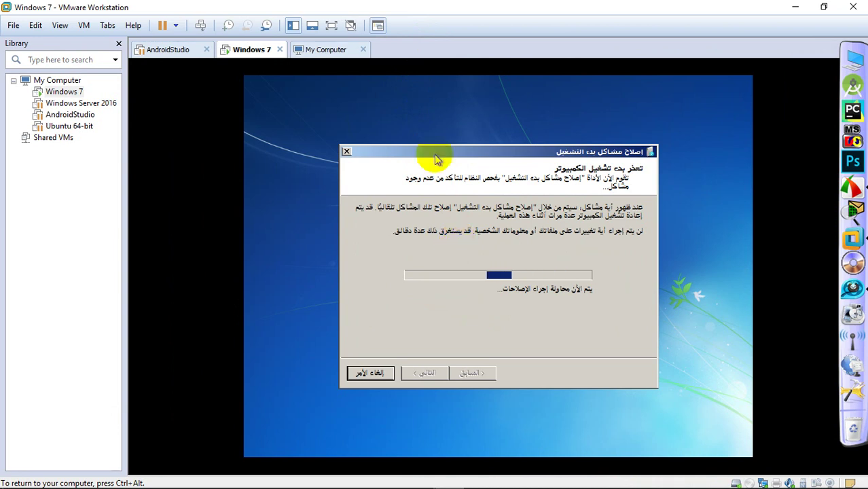
key("ctrl+alt")
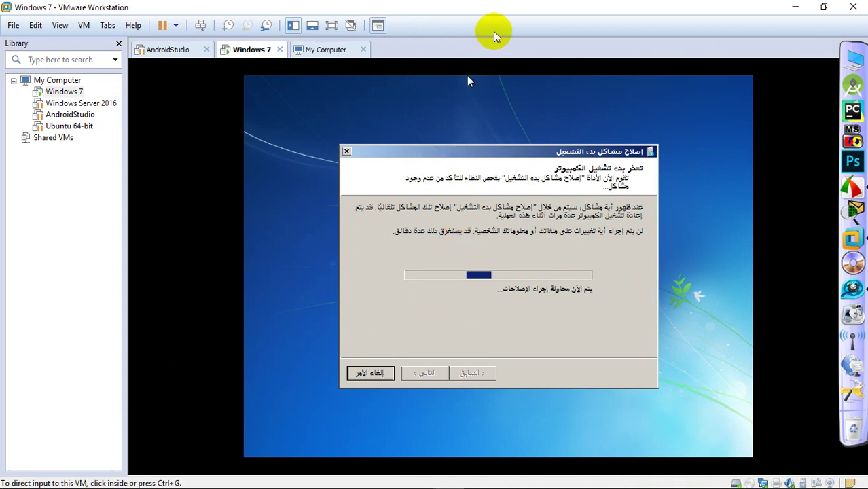
left_click(793, 8)
right_click(598, 28)
left_click(574, 63)
right_click(589, 106)
left_click(571, 141)
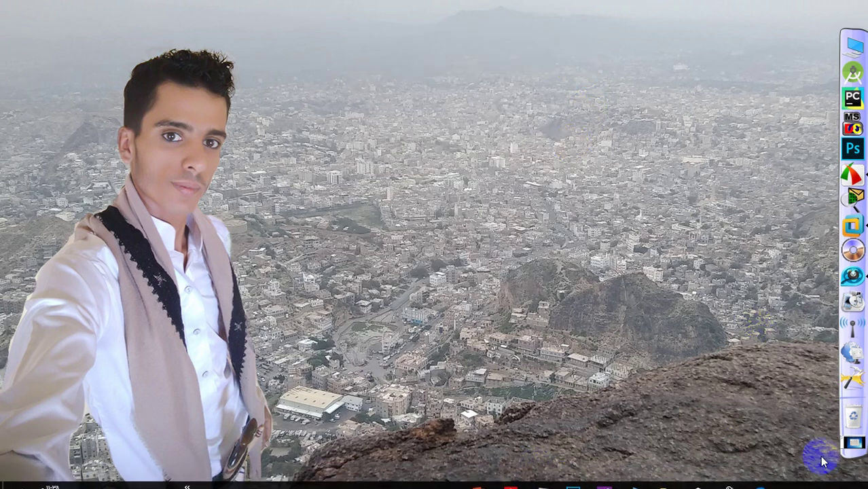
left_click(852, 442)
left_click(808, 407)
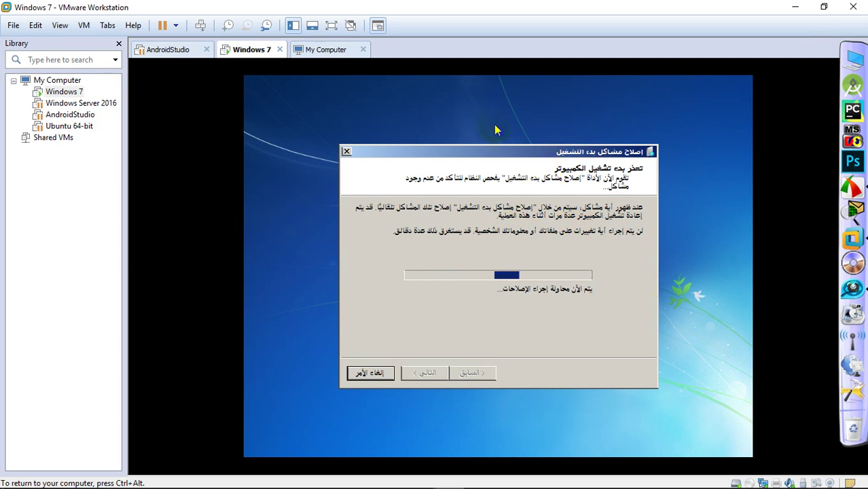
Step: Move the Startup Repair dialog higher, then check the AndroidStudio virtual machine and return to the Windows 7 one
left_click_drag(495, 152, 491, 124)
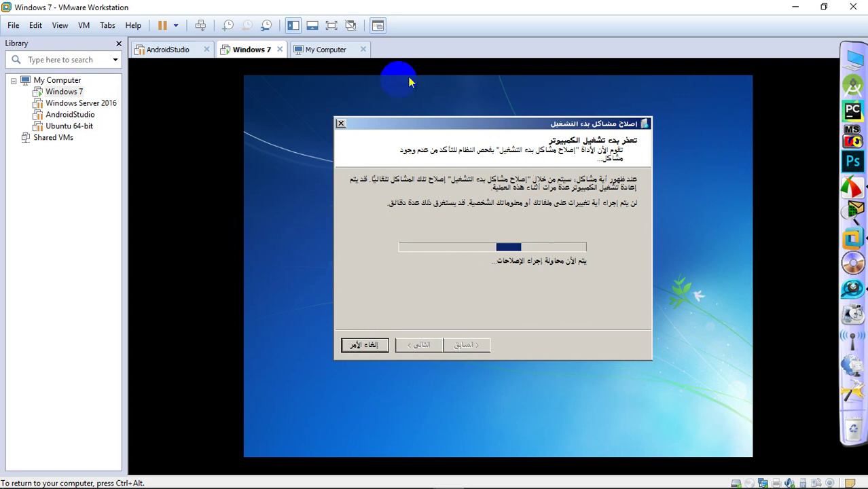
key("ctrl+alt")
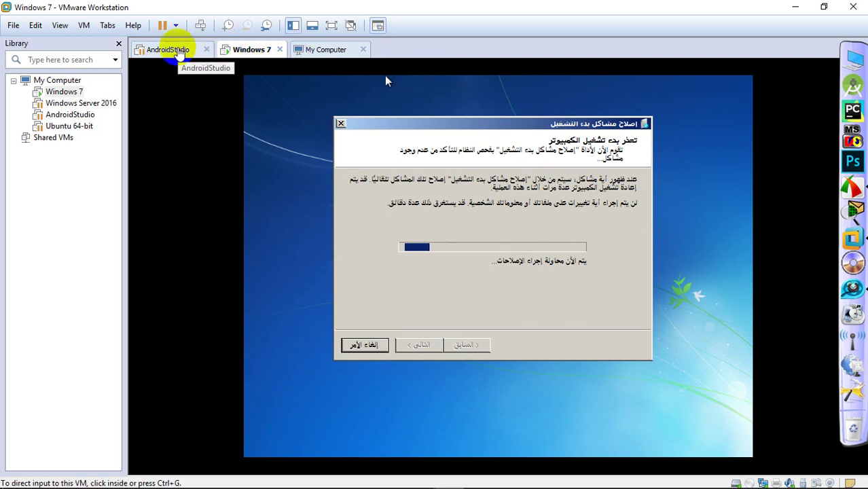
left_click(171, 51)
left_click(246, 53)
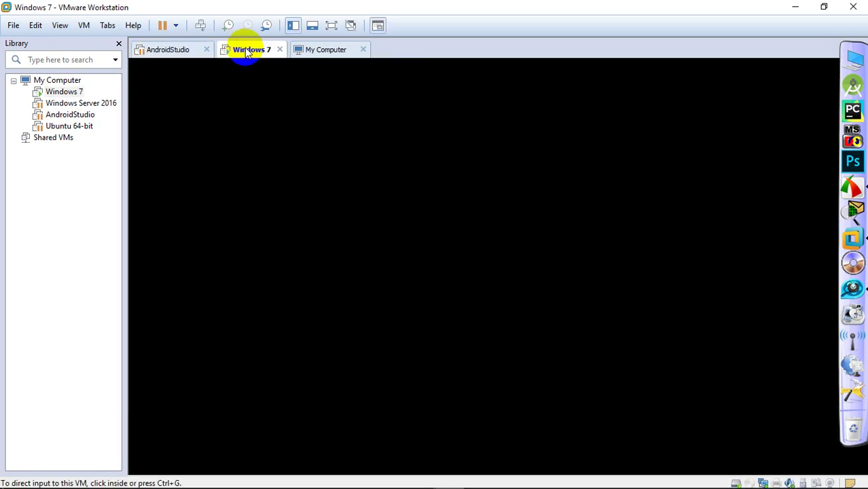
left_click(385, 145)
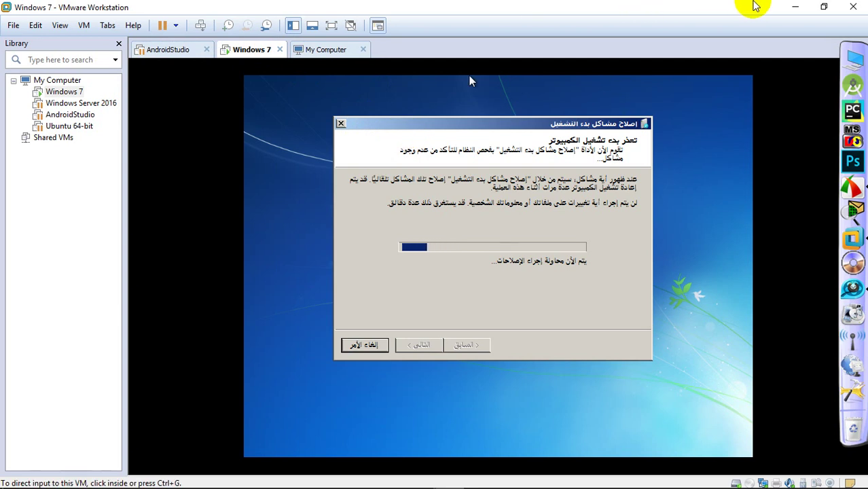
Step: Minimise the VMware Workstation window and refresh the host computer's desktop
left_click(795, 7)
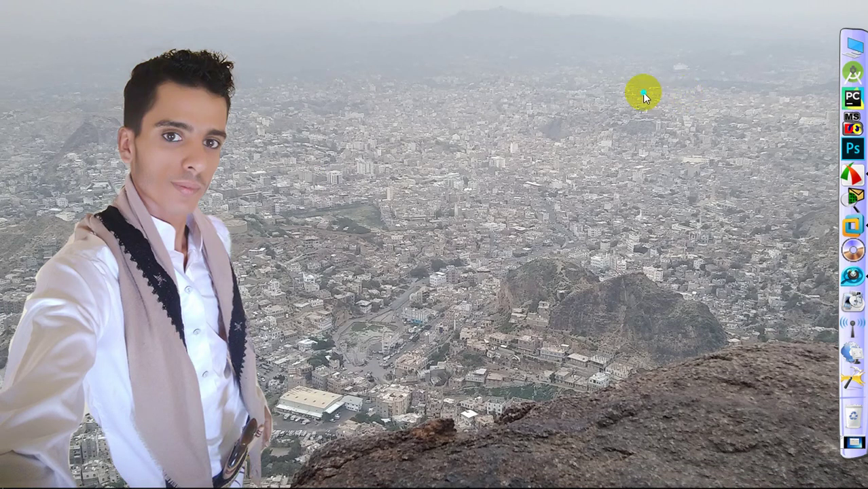
right_click(643, 92)
left_click(612, 130)
mouse_move(662, 484)
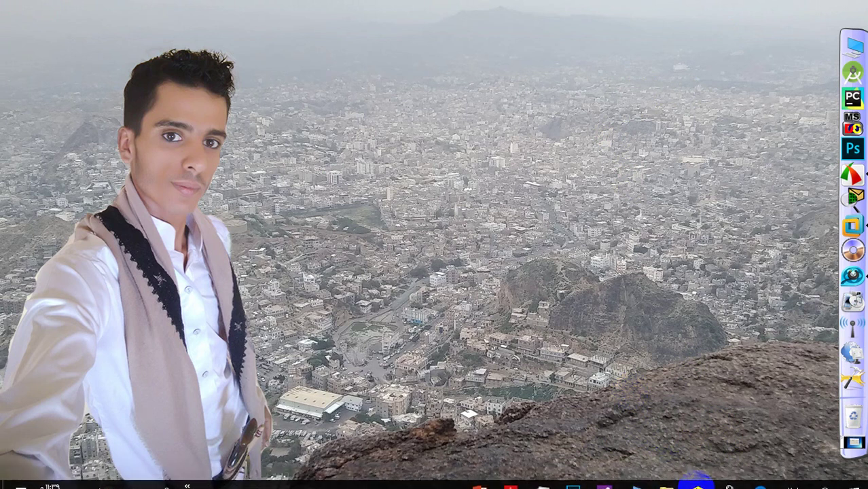
mouse_move(802, 479)
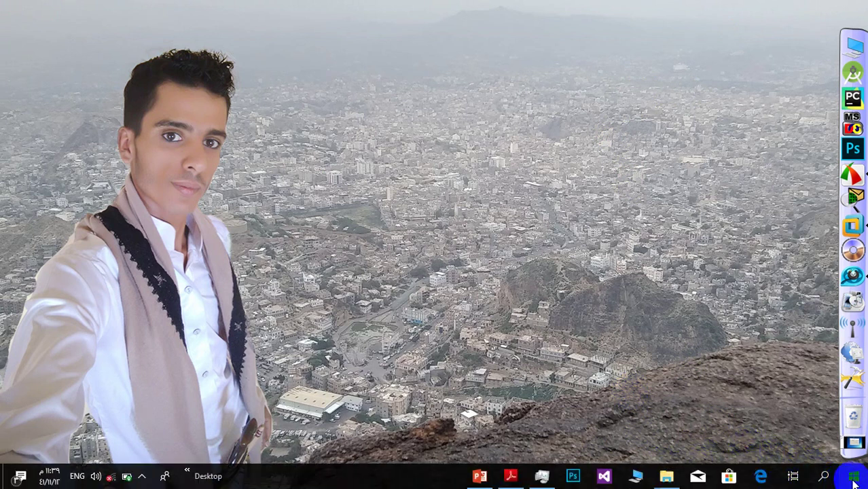
key("super")
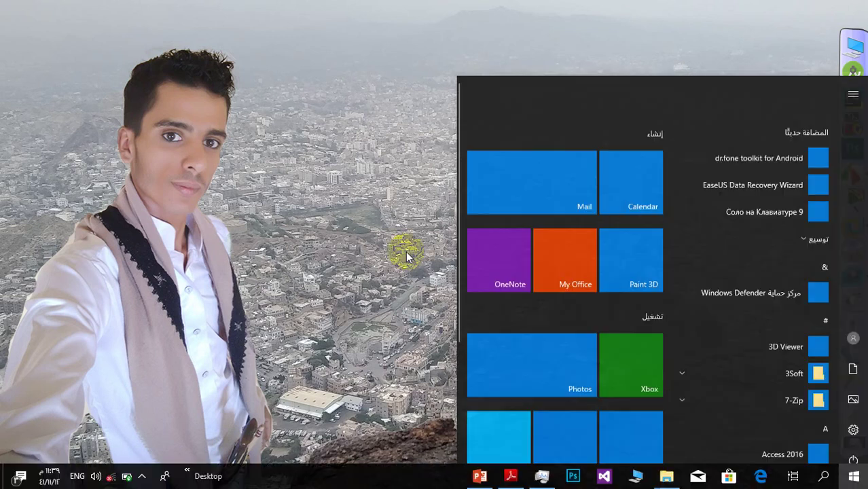
key("super")
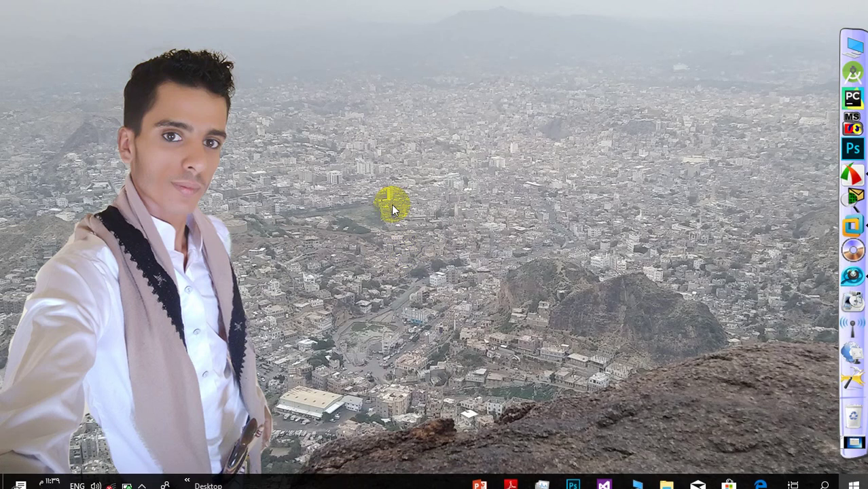
Step: Open a Command Prompt on the host with cmd, run the python command, and mark the Python version in its output
key("super+r")
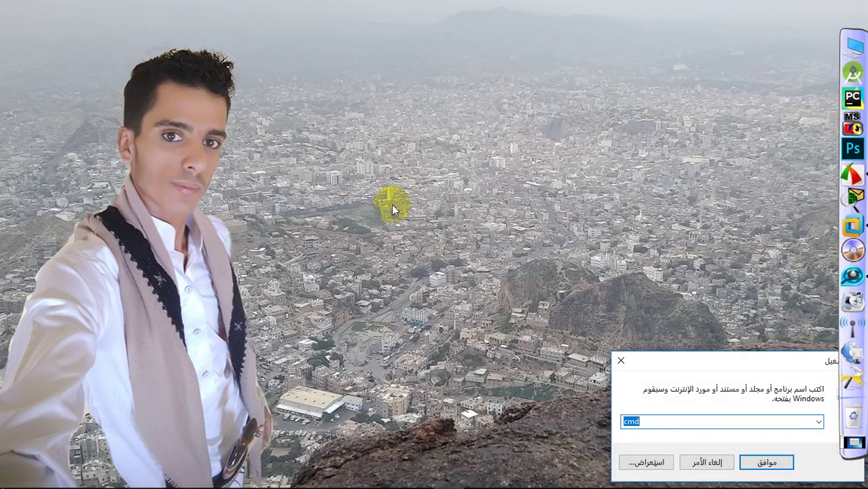
key("Return")
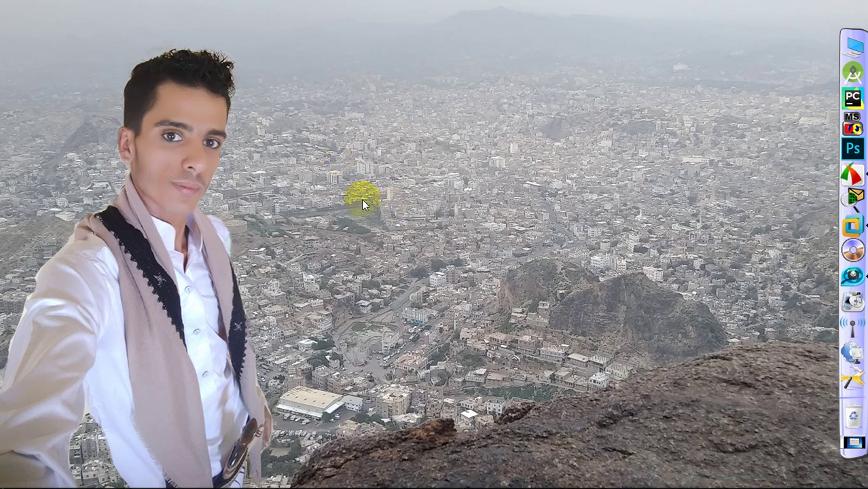
type("python")
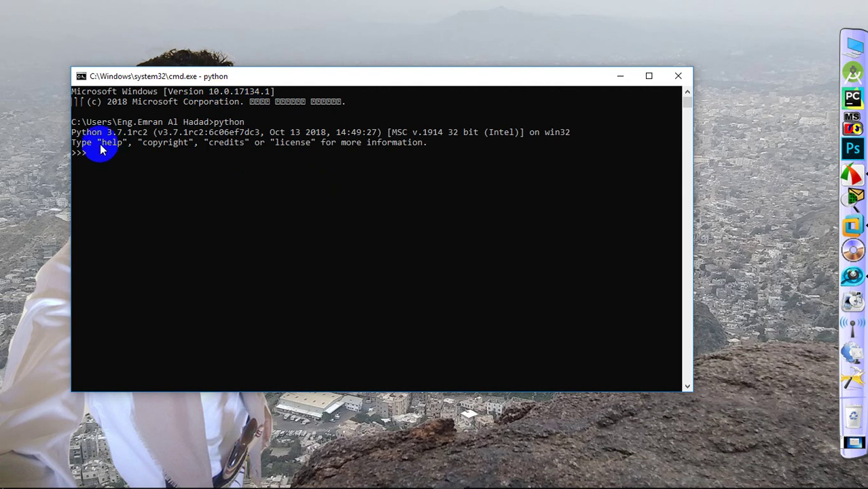
left_click_drag(74, 133, 126, 137)
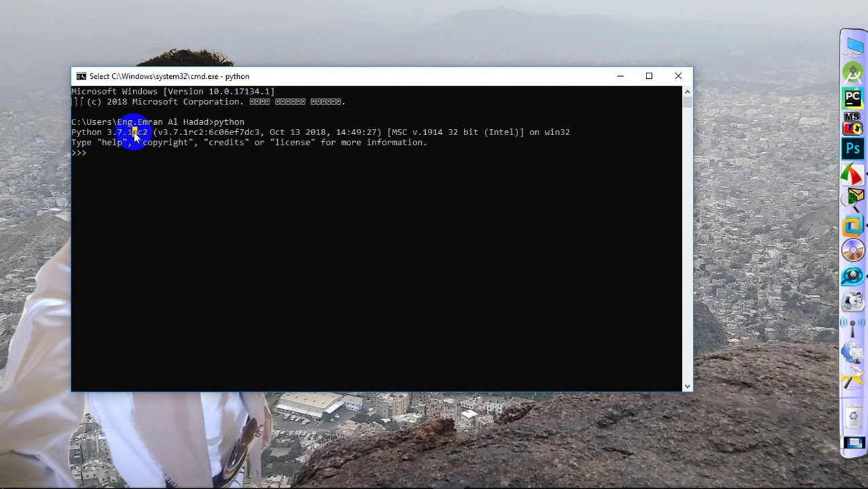
left_click(150, 132)
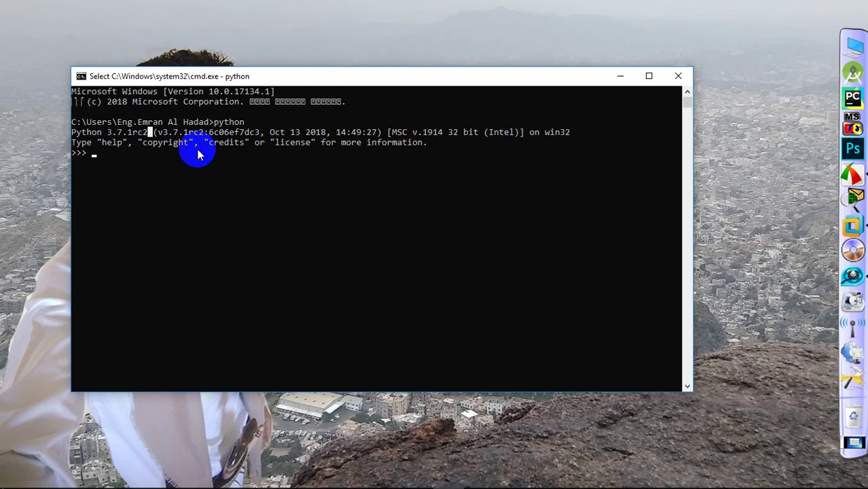
Step: Run print("Hi") at the Python prompt and minimise the Command Prompt window
type("print(:")
key("BackSpace")
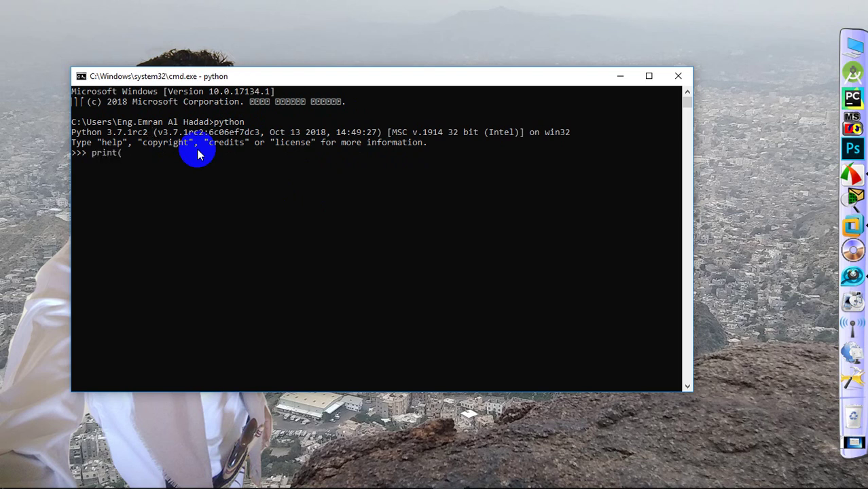
type("\"Hi\")")
key("Return")
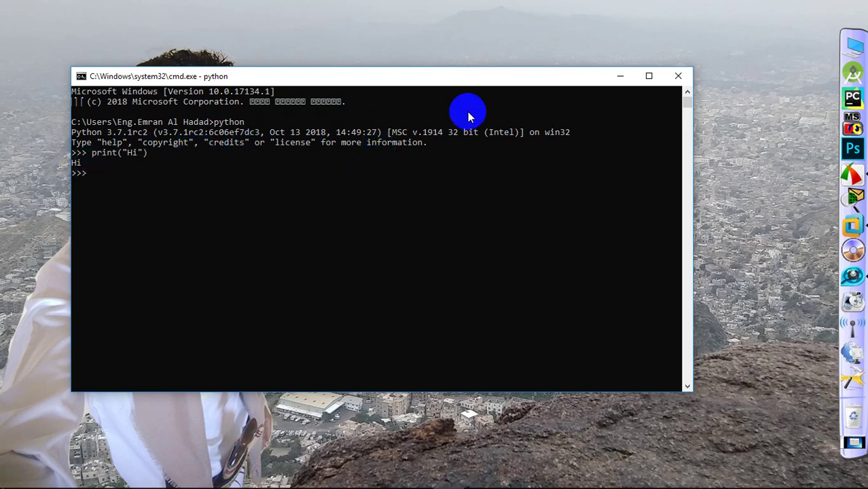
left_click(620, 76)
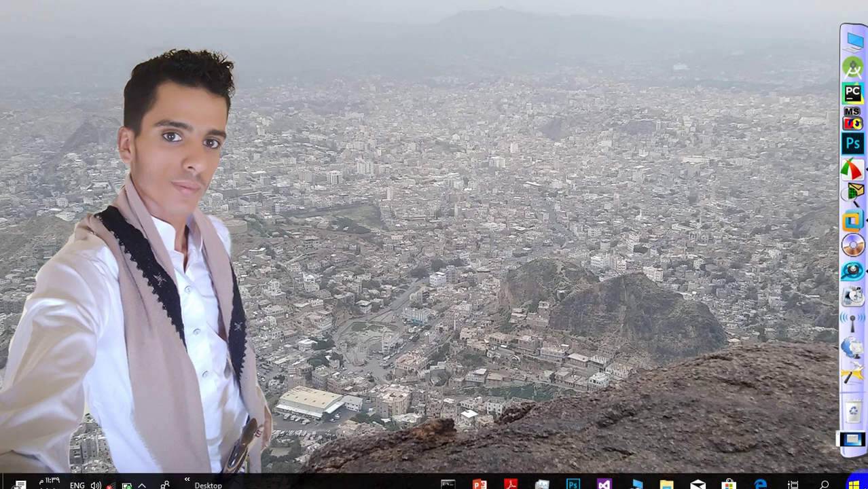
Step: Search Windows for "هذا" and open the properties of This PC (هذا الكمبيوتر)
left_click(856, 482)
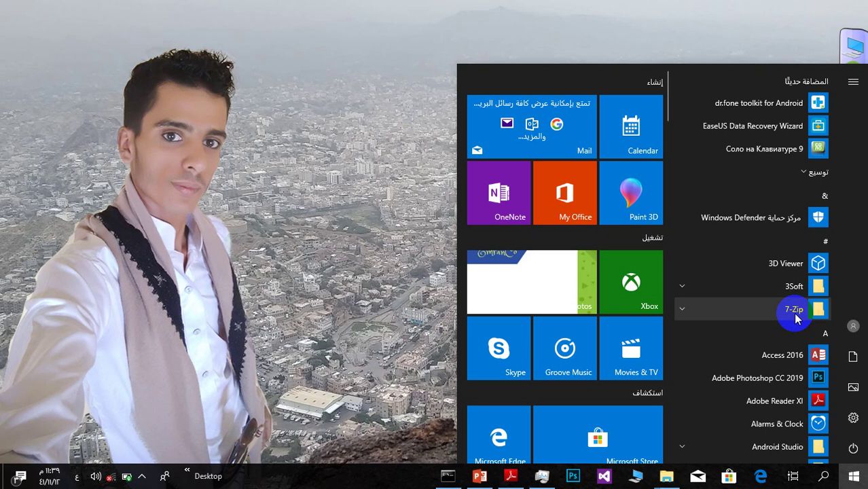
key("super+s")
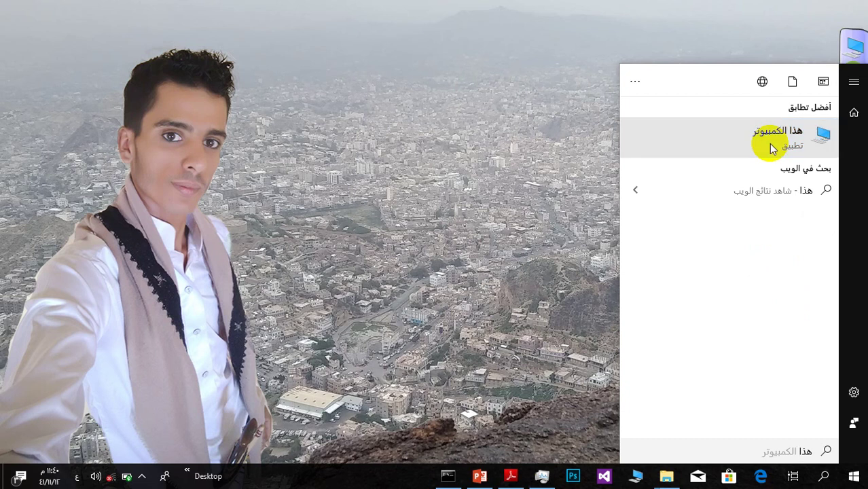
right_click(769, 143)
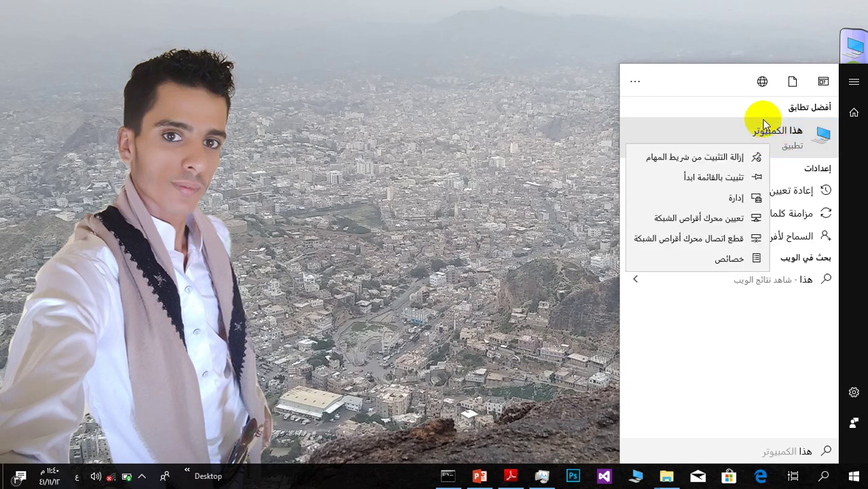
left_click(751, 259)
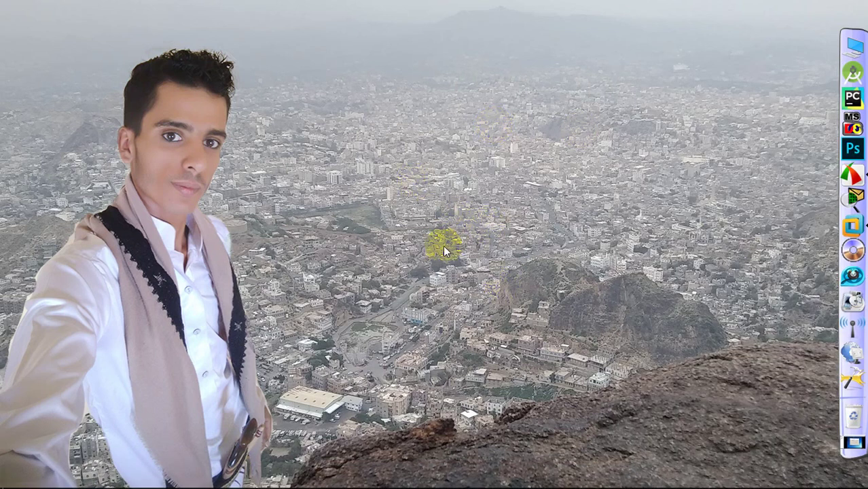
left_click(462, 351)
left_click(506, 479)
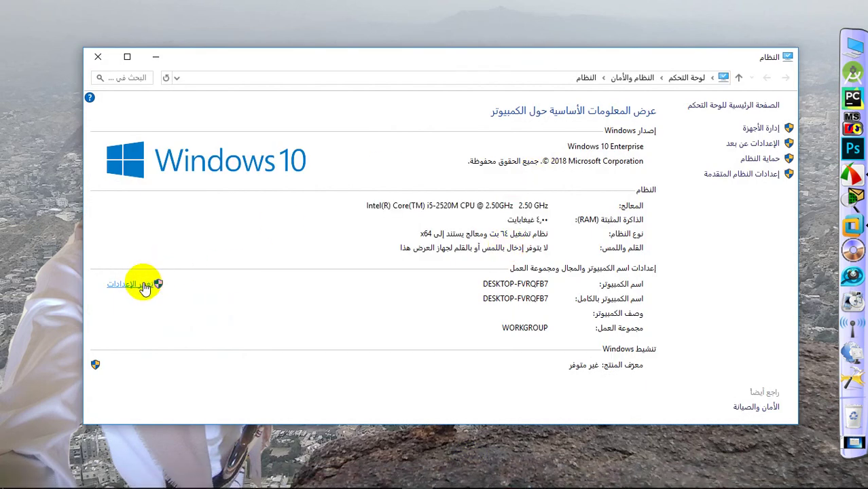
Step: Open the computer's advanced system properties and bring up the environment variables
left_click(521, 85)
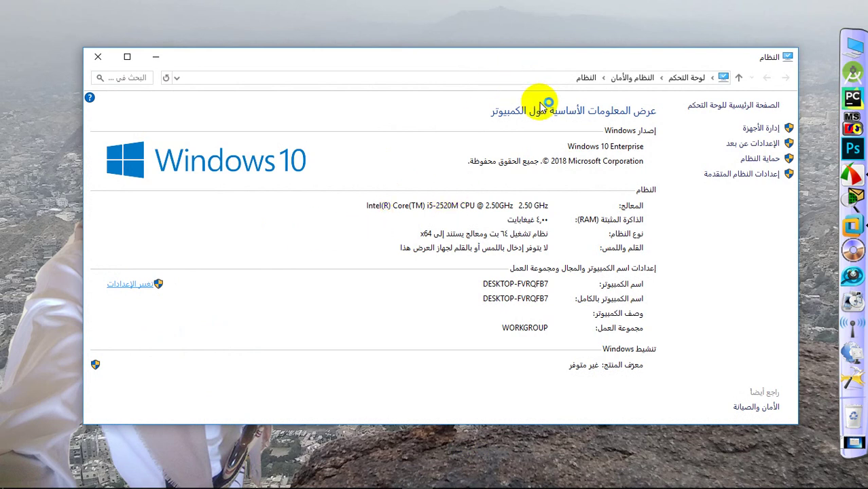
left_click(500, 114)
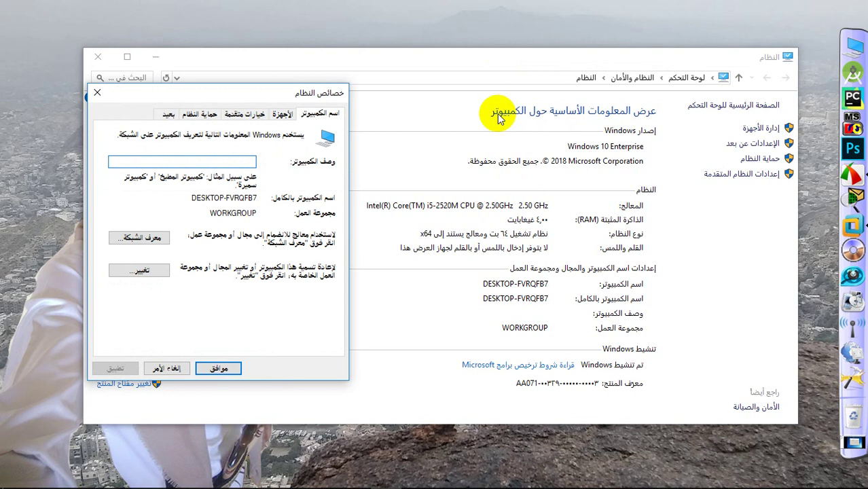
left_click(244, 114)
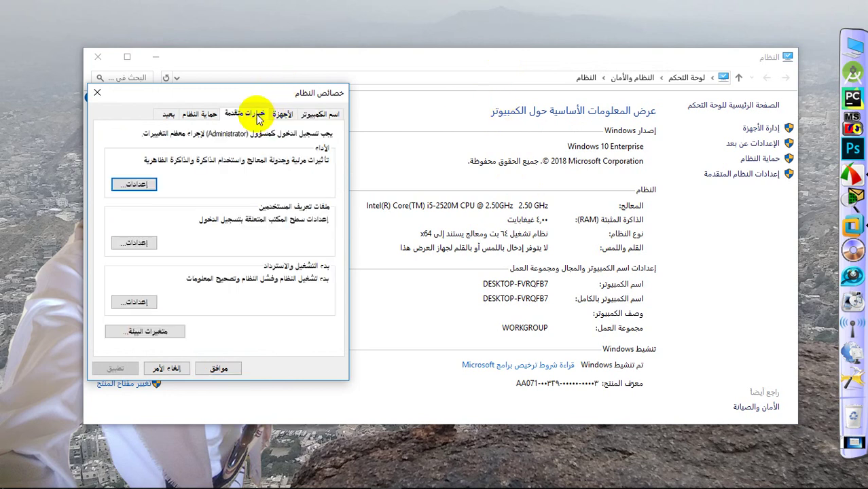
left_click(142, 332)
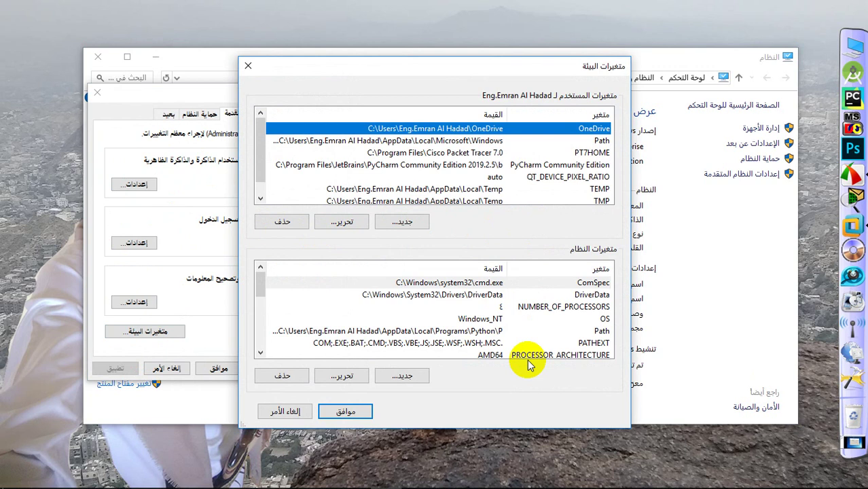
Step: Open the Path variable in the system variables for editing and widen the dialog so full paths can be read
scroll(536, 293, "down", 1)
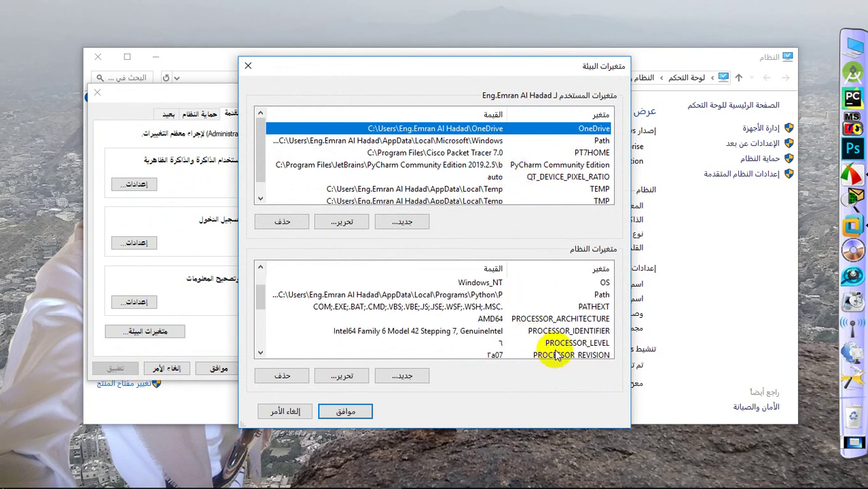
left_click(577, 323)
left_click(594, 295)
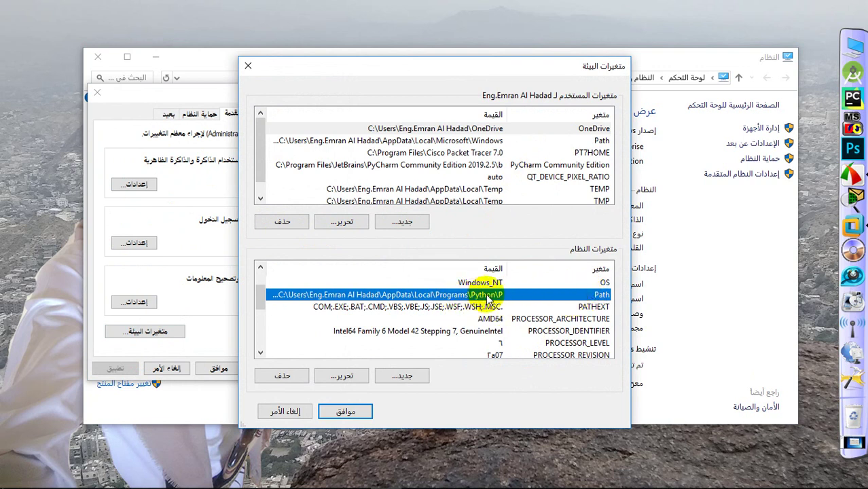
left_click(344, 377)
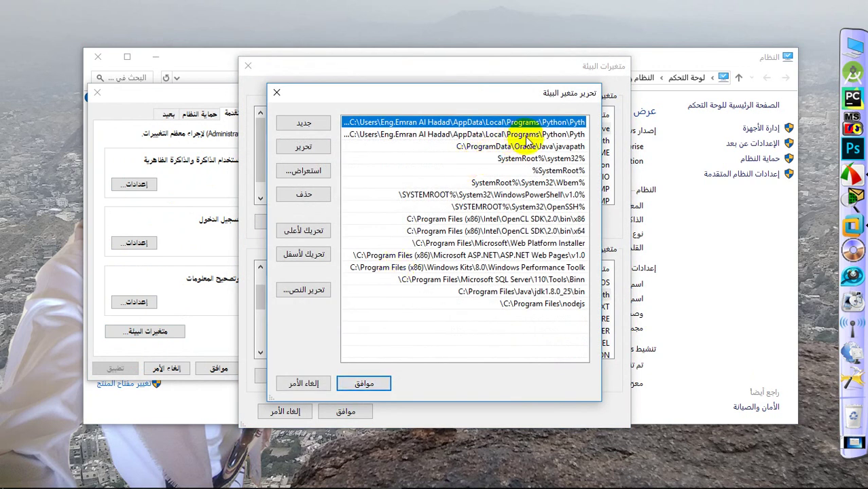
left_click_drag(604, 148, 777, 150)
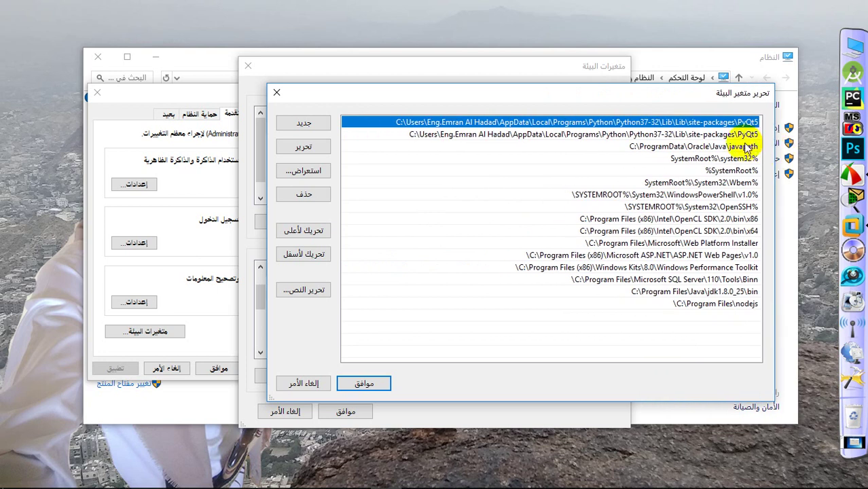
Step: Examine the entries of the system Path variable one by one, and close the editor without changing anything
left_click(726, 136)
left_click(729, 146)
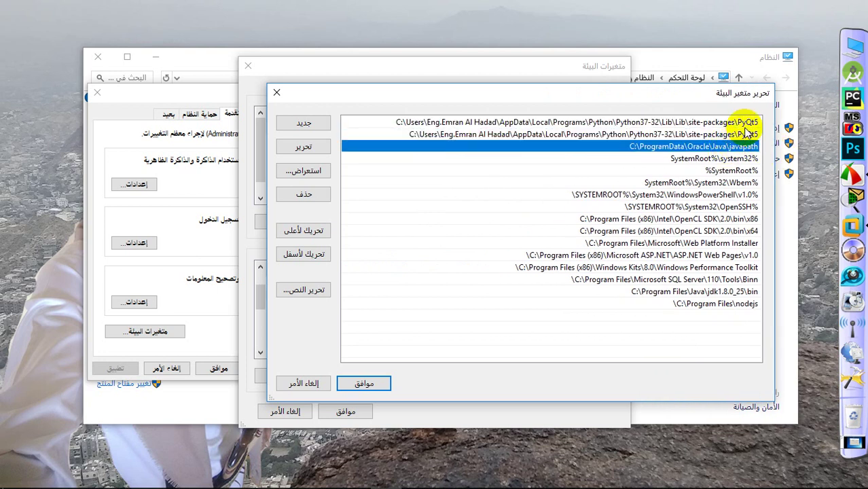
left_click(742, 159)
left_click(744, 152)
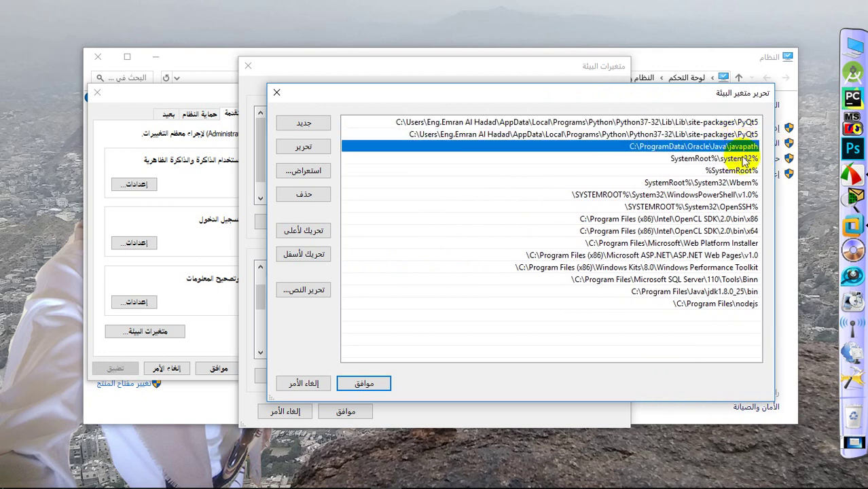
left_click(747, 170)
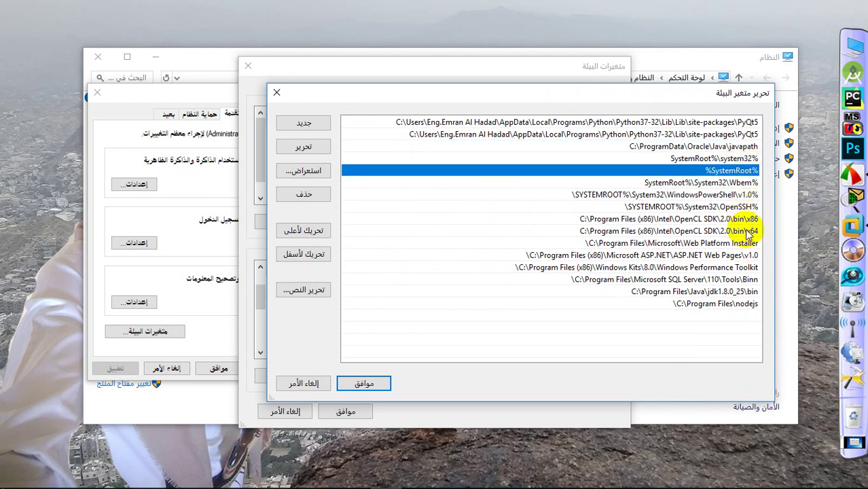
left_click(737, 256)
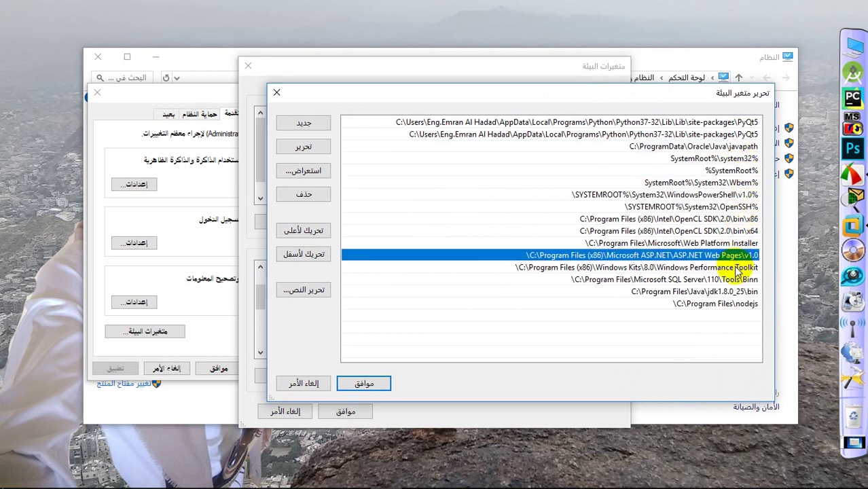
left_click(739, 268)
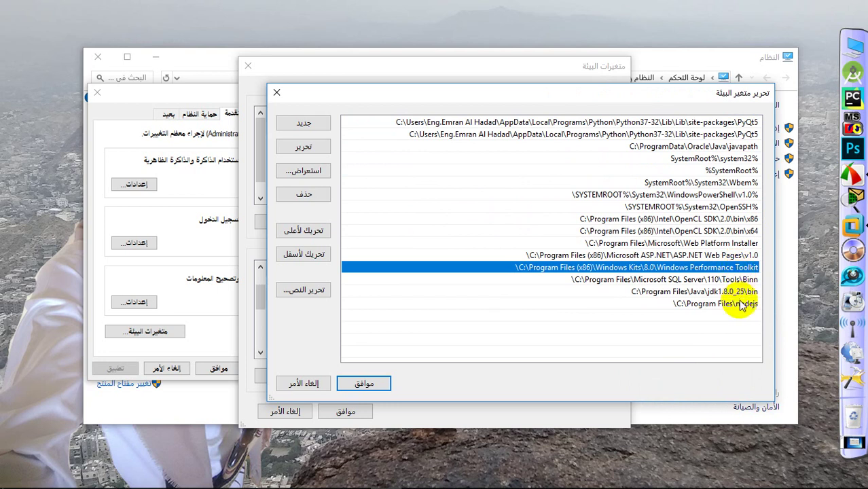
left_click(742, 304)
left_click(742, 292)
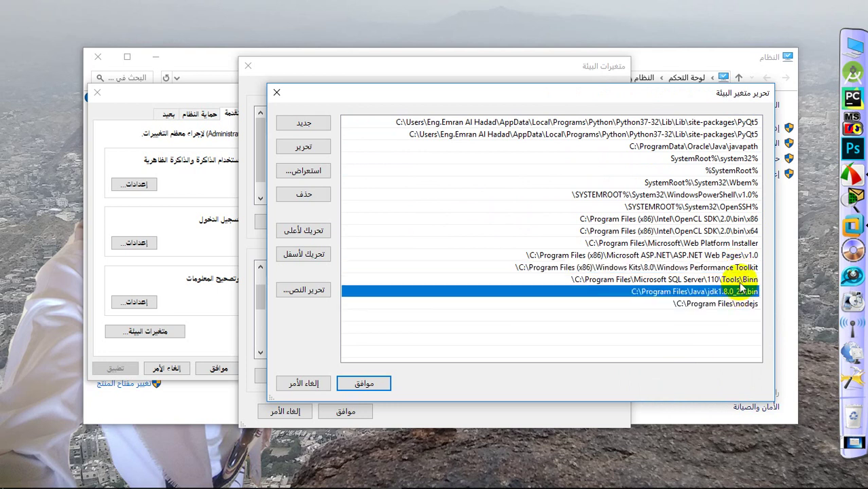
left_click(740, 279)
left_click(738, 267)
left_click(735, 256)
left_click(735, 244)
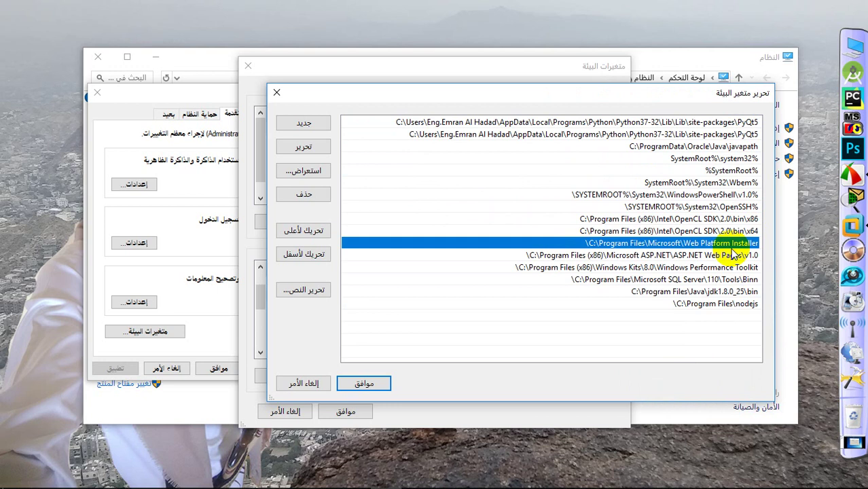
left_click(729, 232)
left_click(728, 219)
left_click(728, 207)
left_click(725, 195)
left_click(724, 171)
left_click(718, 159)
left_click(709, 135)
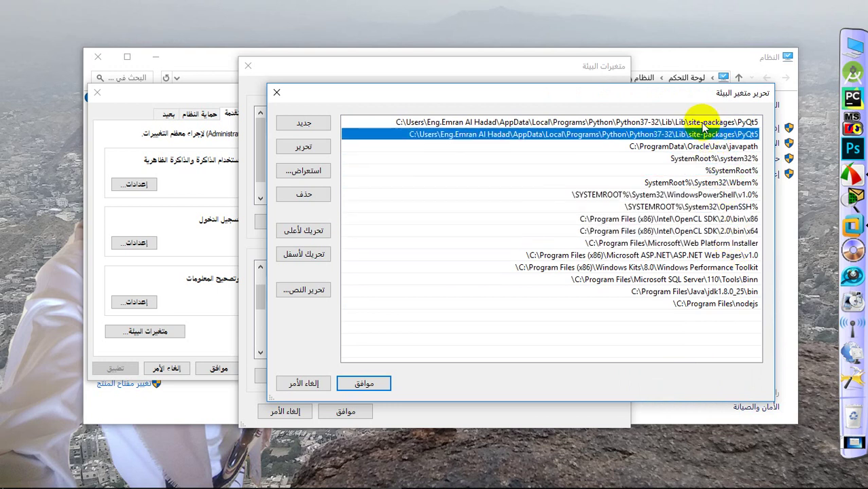
left_click(276, 92)
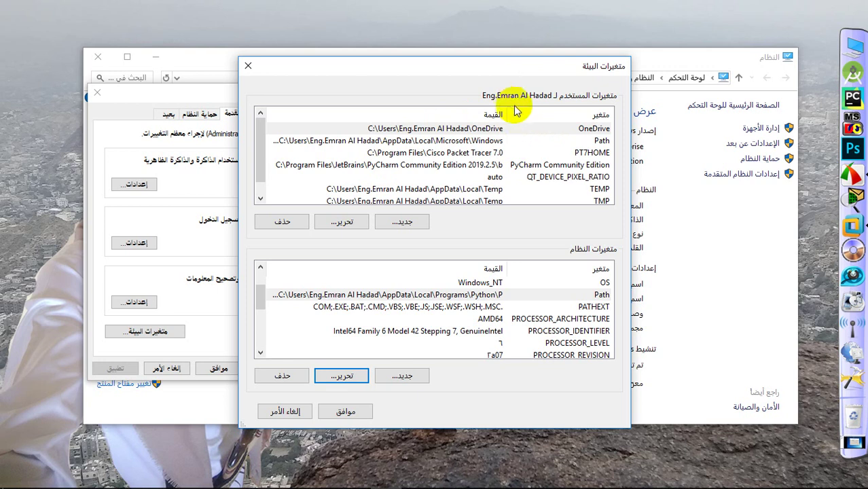
Step: Open the Path variable in the user variables with a widened dialog, and select the full text of the Python\Python37-32 entry
left_click_drag(493, 69, 582, 88)
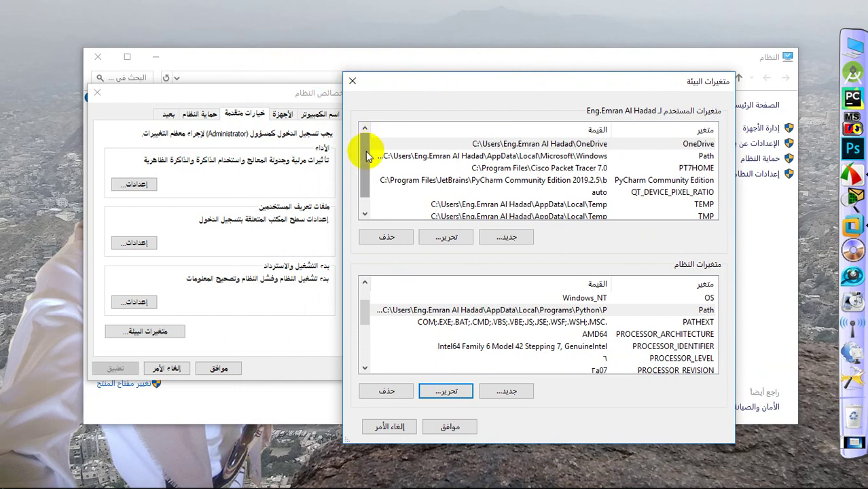
scroll(366, 156, "down", 1)
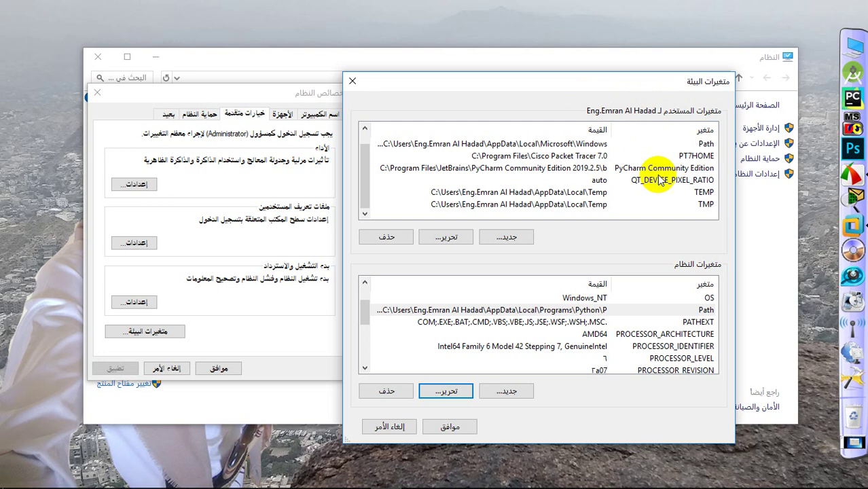
scroll(656, 175, "up", 1)
left_click(699, 155)
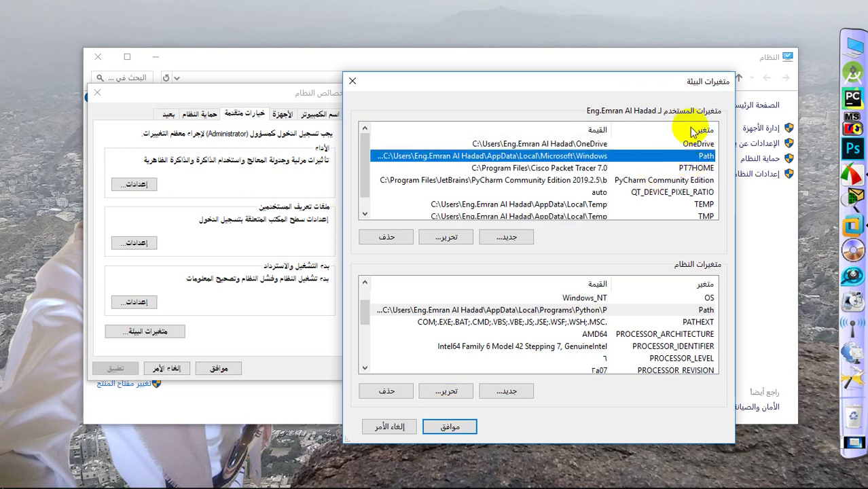
left_click(449, 238)
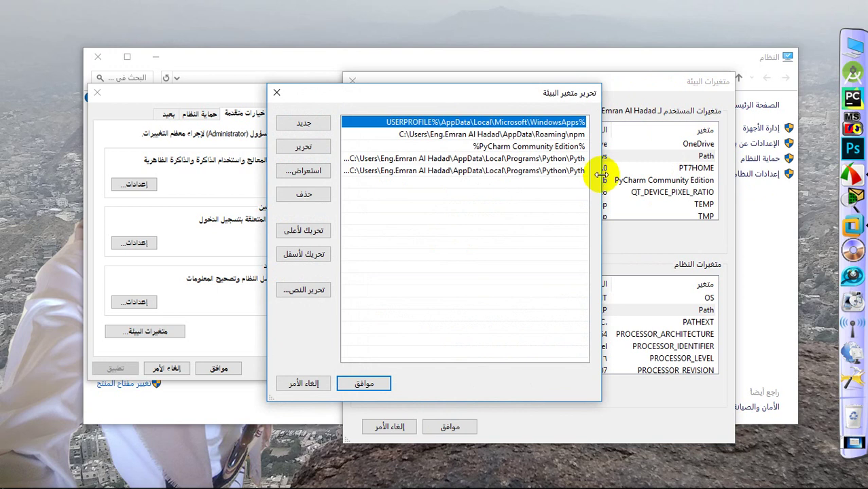
left_click_drag(603, 175, 751, 174)
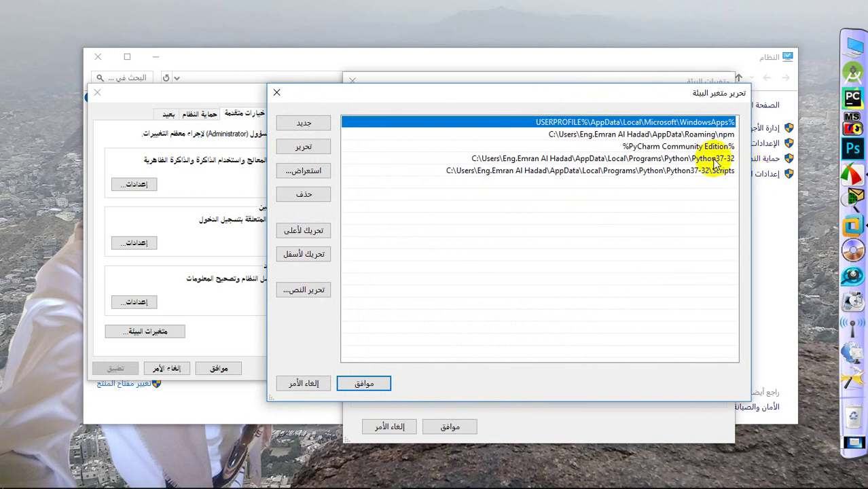
left_click(712, 158)
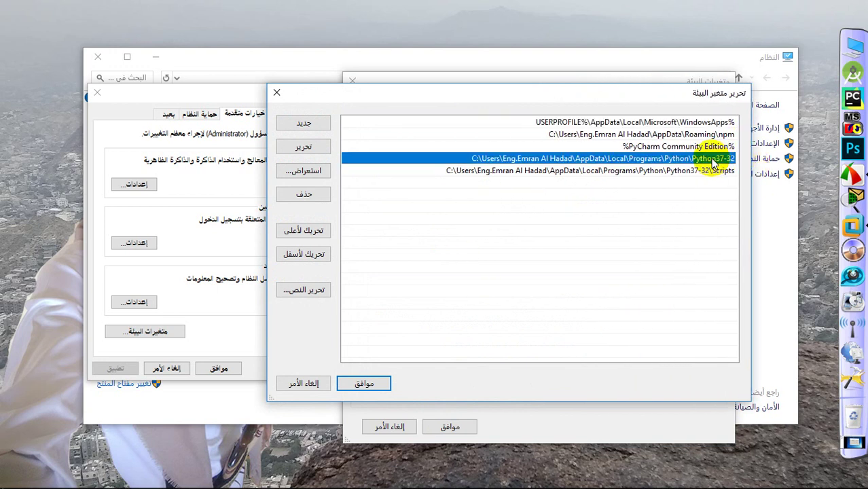
double_click(522, 161)
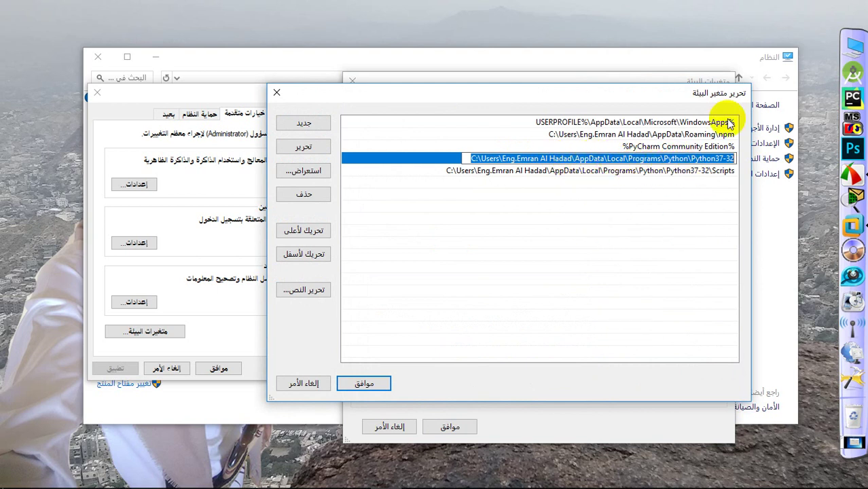
Step: Open File Explorer and go to the AppData\Local folder inside the user's profile folder on drive C
left_click(842, 68)
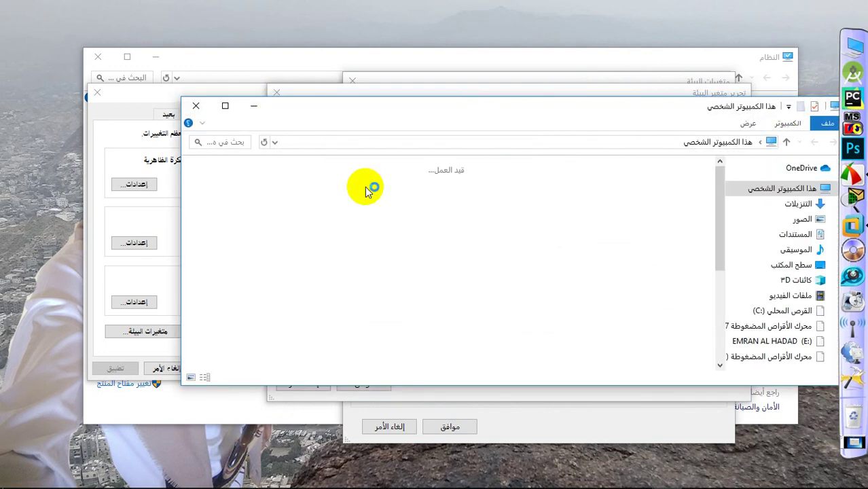
left_click(686, 333)
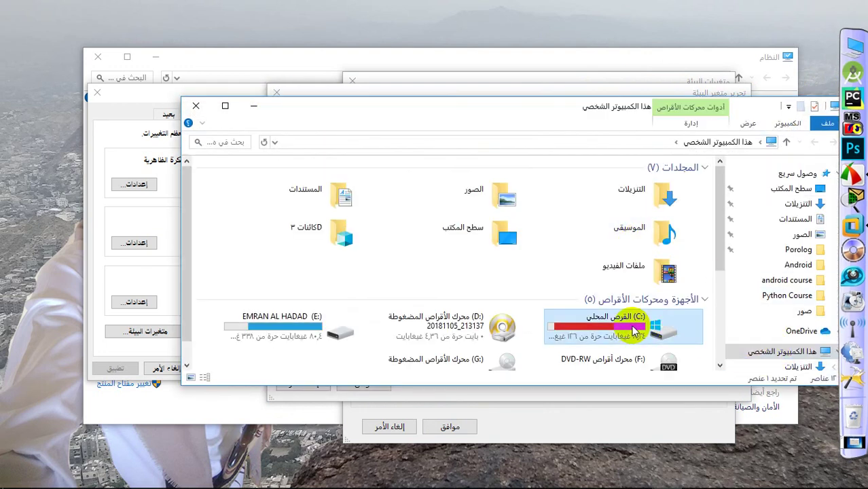
double_click(563, 318)
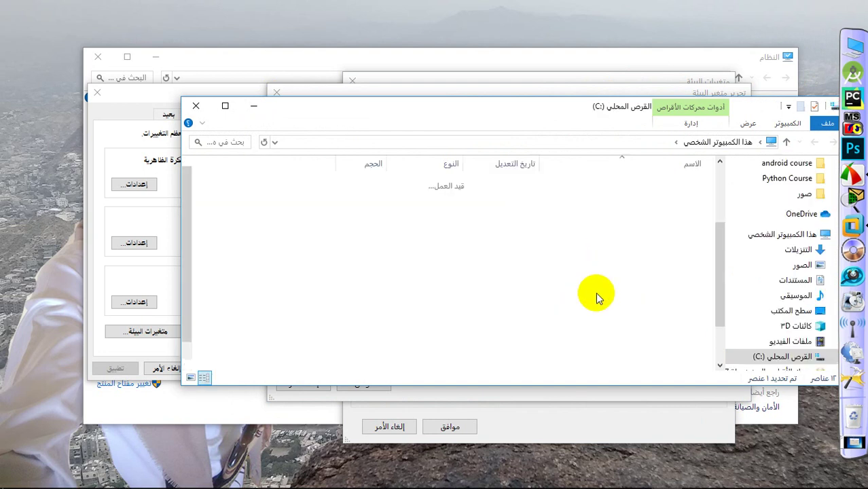
scroll(617, 293, "down", 1)
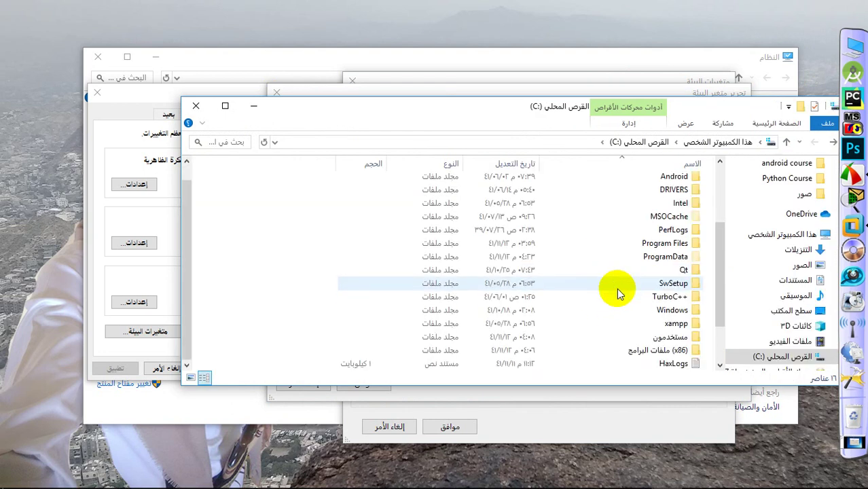
double_click(669, 341)
double_click(679, 210)
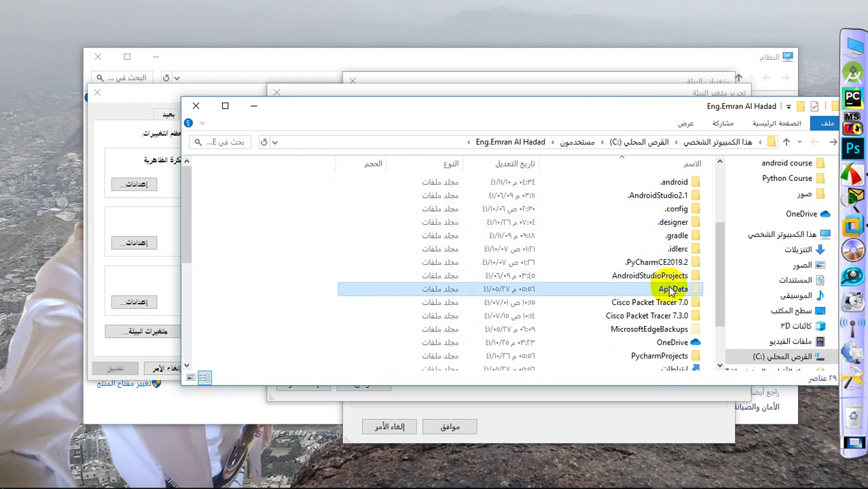
double_click(669, 288)
left_click(679, 184)
double_click(680, 184)
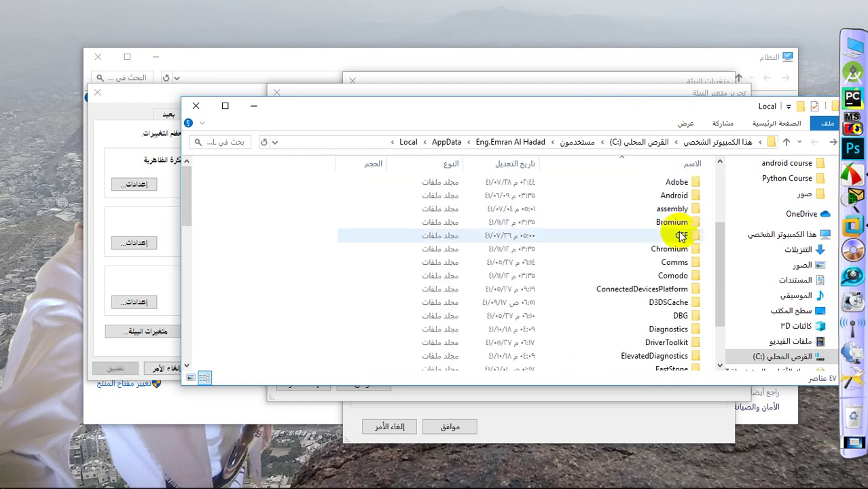
Step: Go from the Local folder into Programs\Python\Python37-32 and bring up its full folder path
scroll(691, 333, "down", 2)
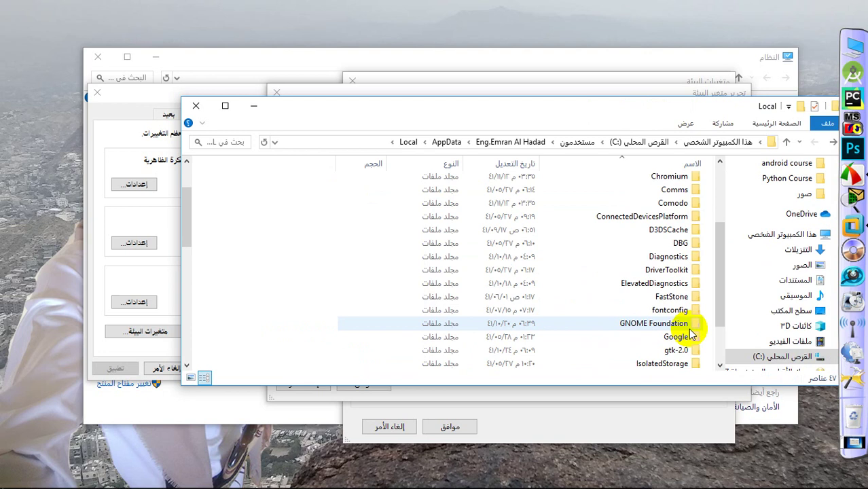
scroll(692, 332, "down", 6)
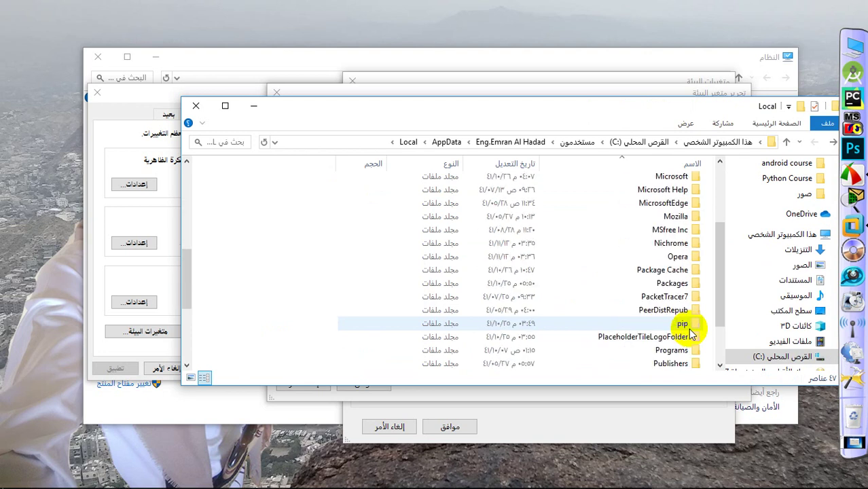
double_click(680, 310)
left_click(679, 196)
double_click(683, 197)
left_click(681, 182)
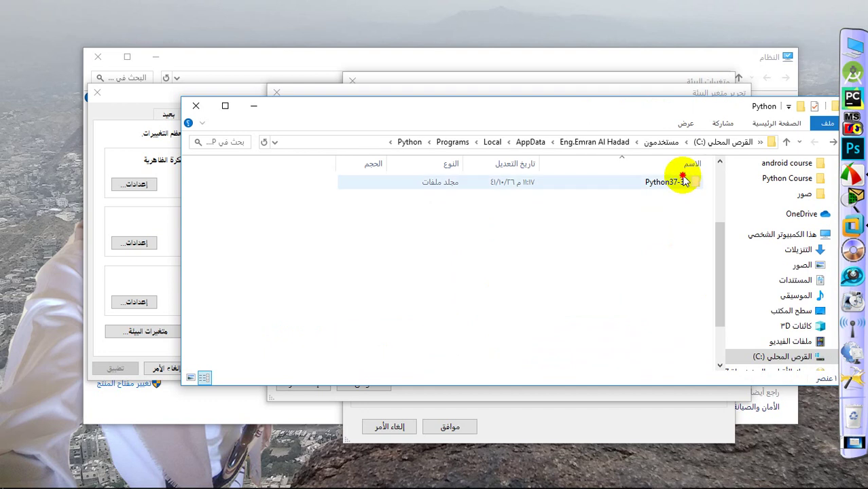
double_click(684, 184)
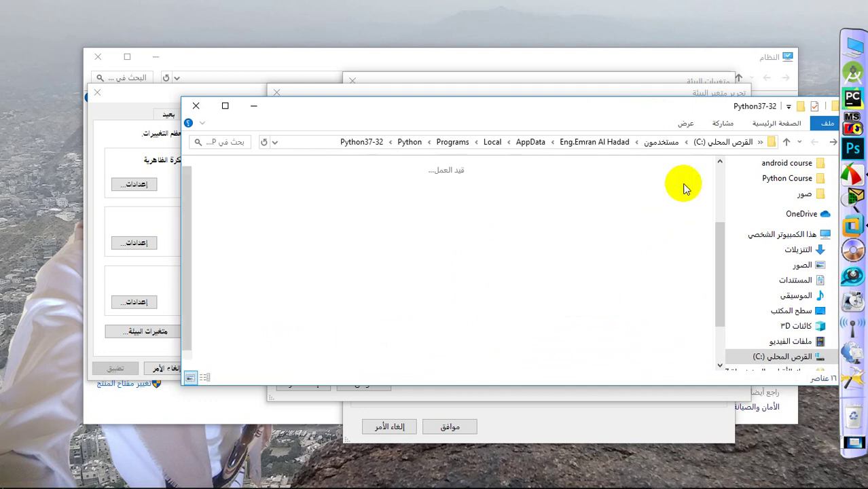
left_click(313, 141)
Step: Delete the Python37-32 and Python37-32\Scripts entries from the user Path variable and save the environment variables
left_click(373, 96)
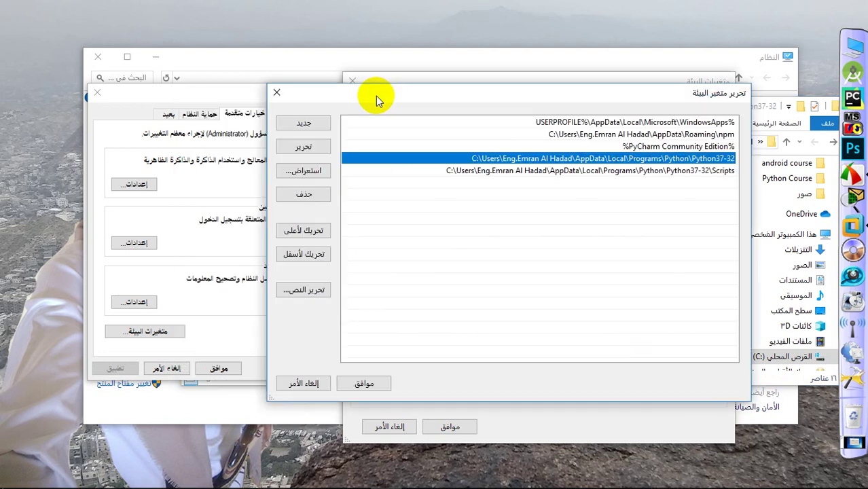
left_click(494, 160)
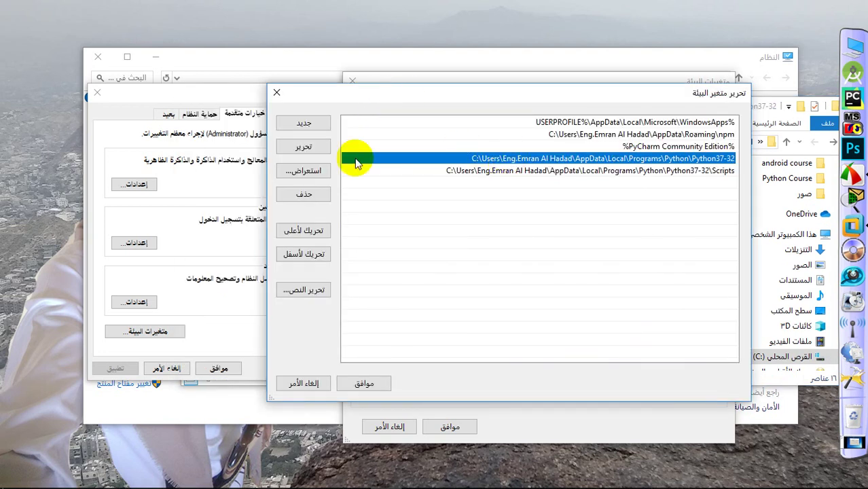
left_click(311, 196)
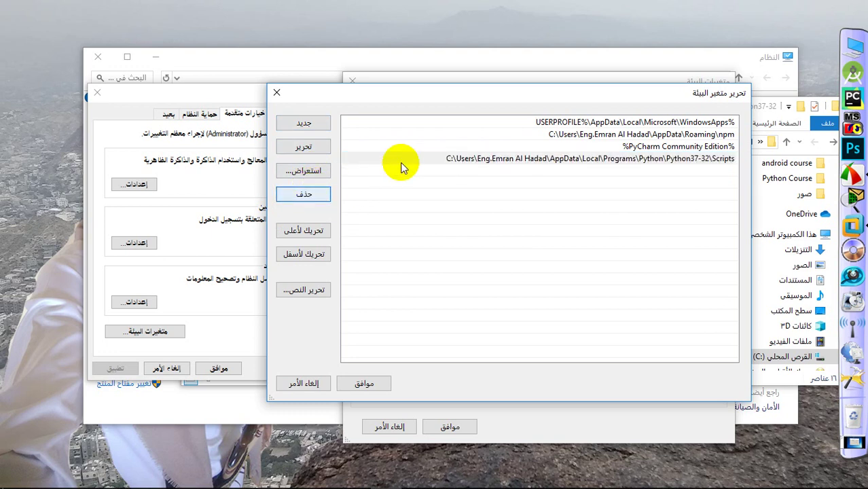
left_click(413, 159)
left_click(323, 197)
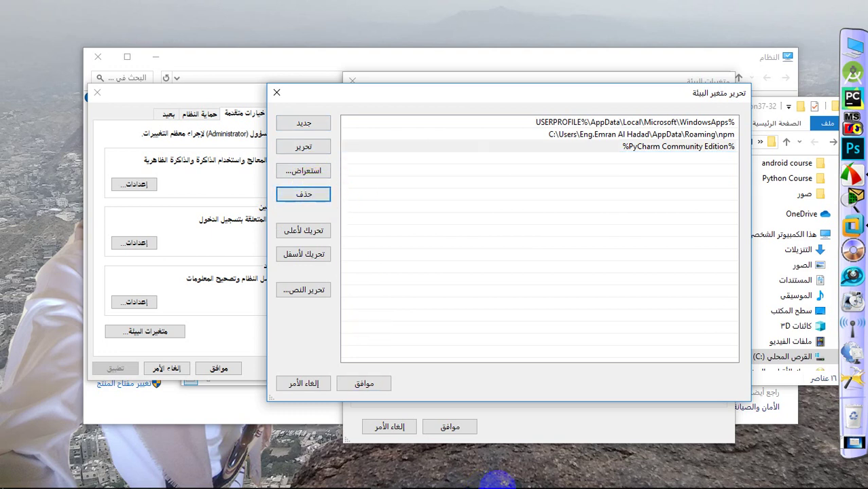
mouse_move(509, 479)
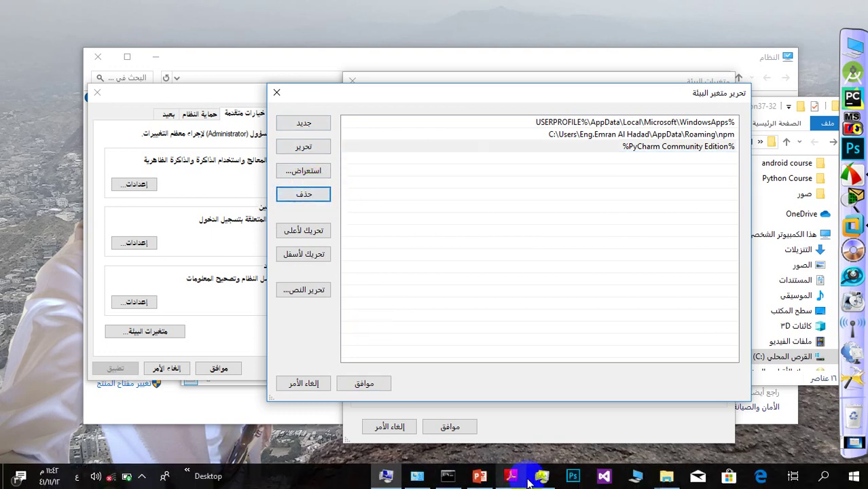
left_click(333, 462)
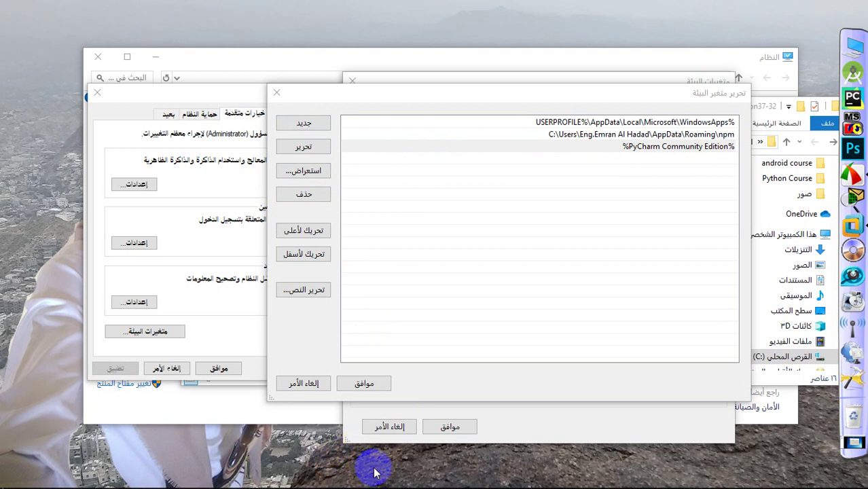
left_click(362, 382)
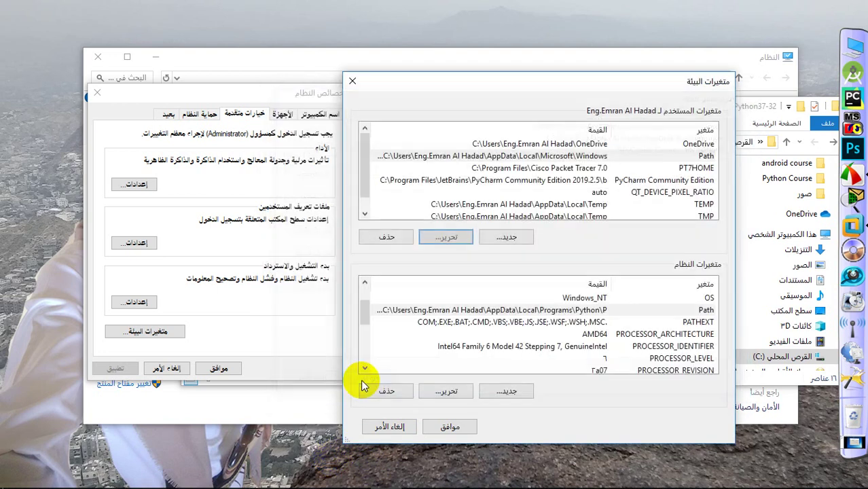
left_click(449, 427)
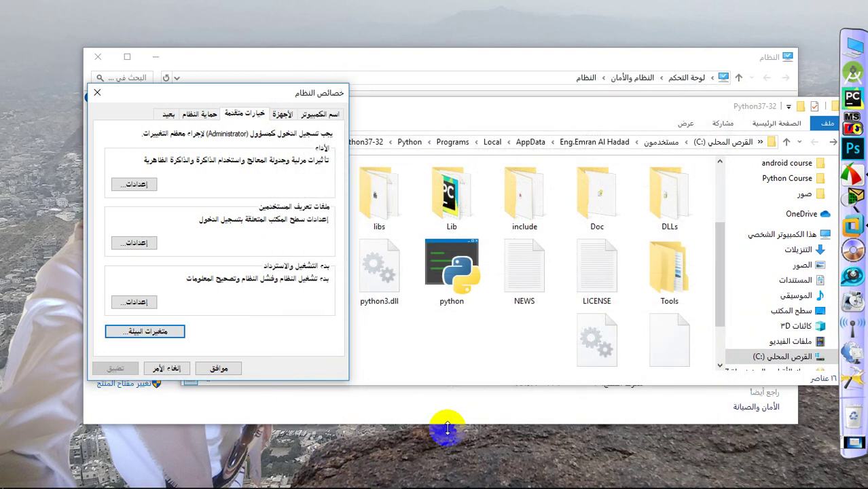
Step: Open a new command prompt and run the python command to test it without the Path entries
mouse_move(363, 475)
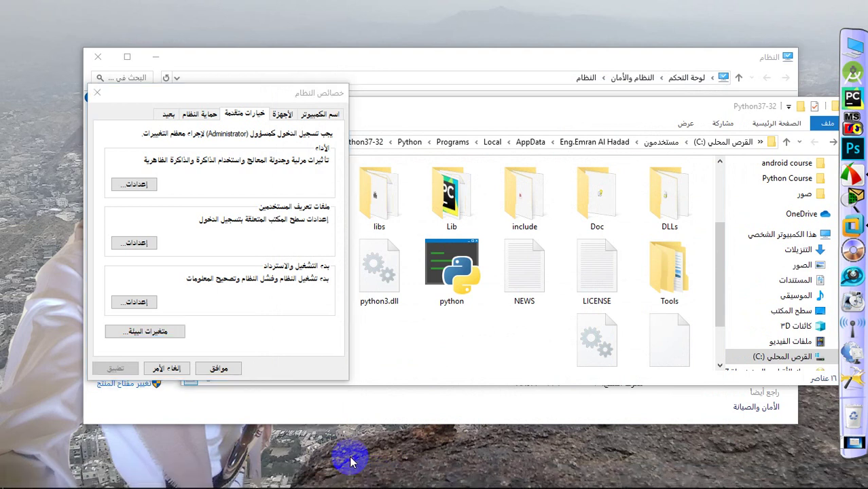
key("super+r")
key("Return")
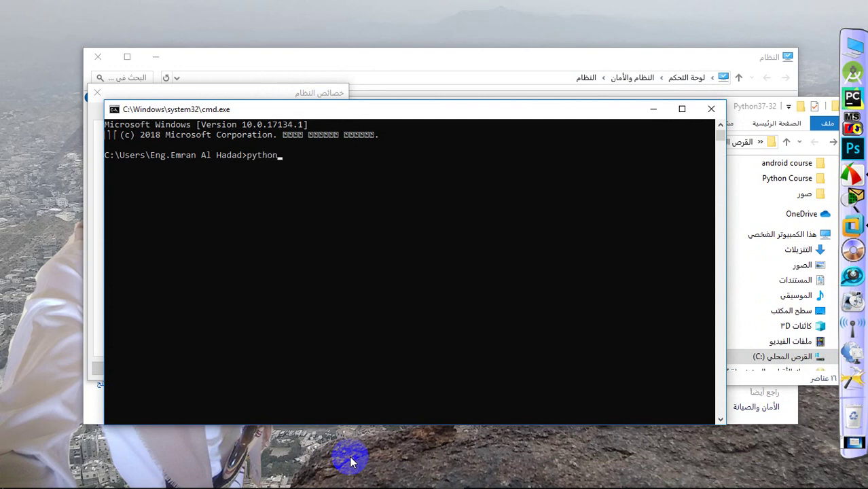
key("Return")
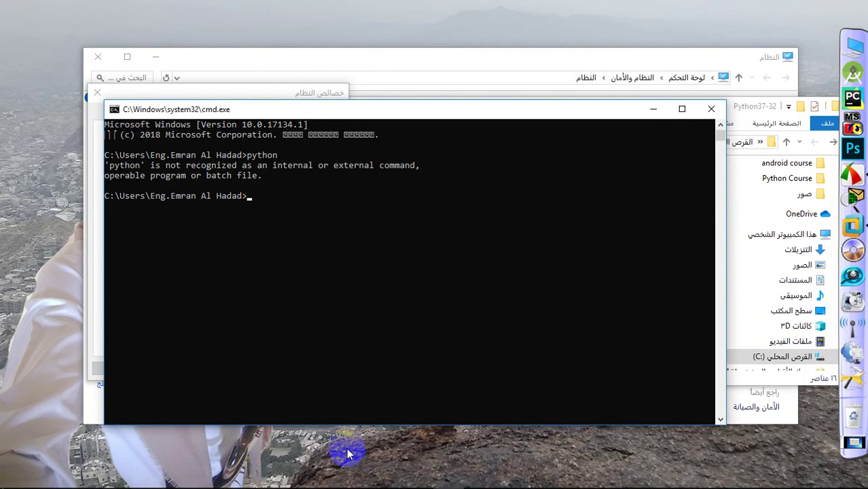
Step: Move the command prompt window aside and copy the full path of the Python37-32 folder from File Explorer
left_click(321, 97)
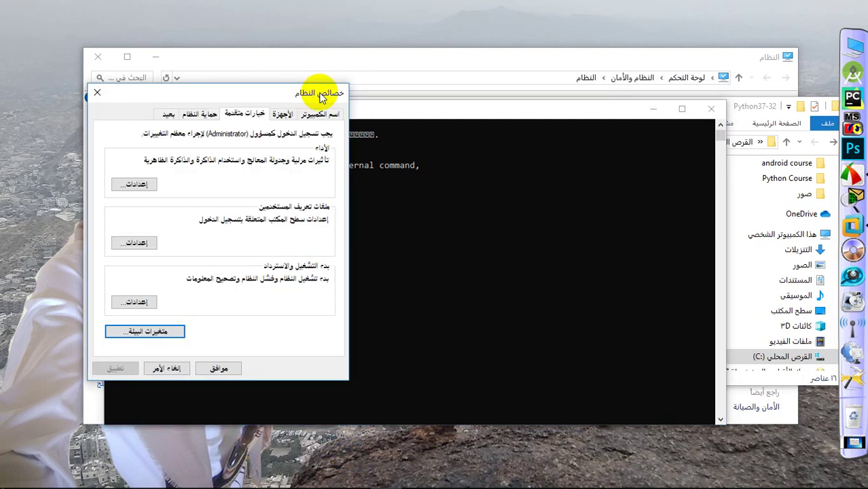
left_click(440, 123)
left_click_drag(440, 117, 348, 250)
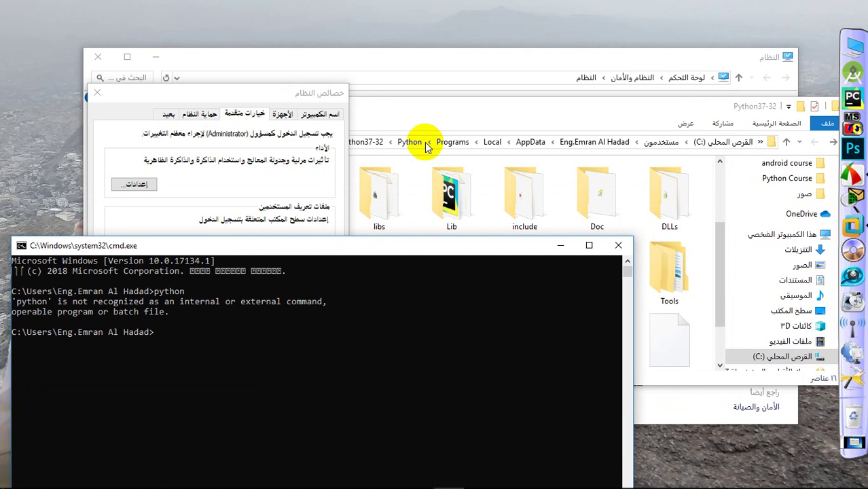
left_click(472, 107)
left_click(327, 140)
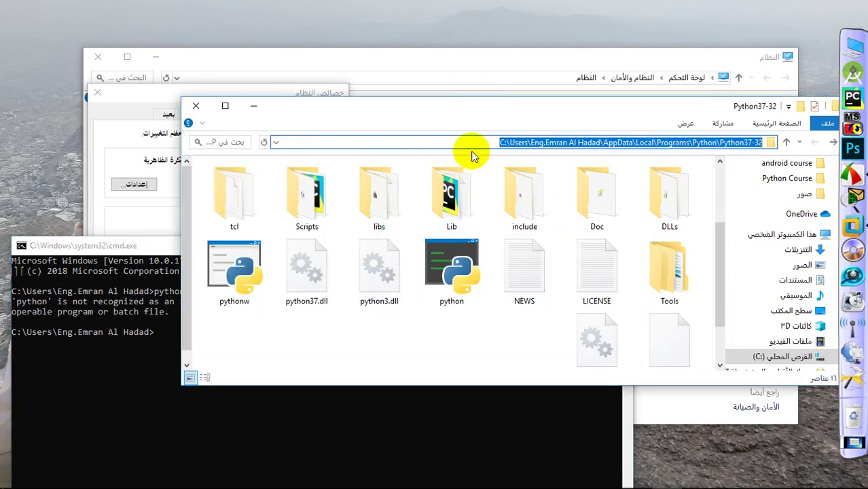
right_click(500, 142)
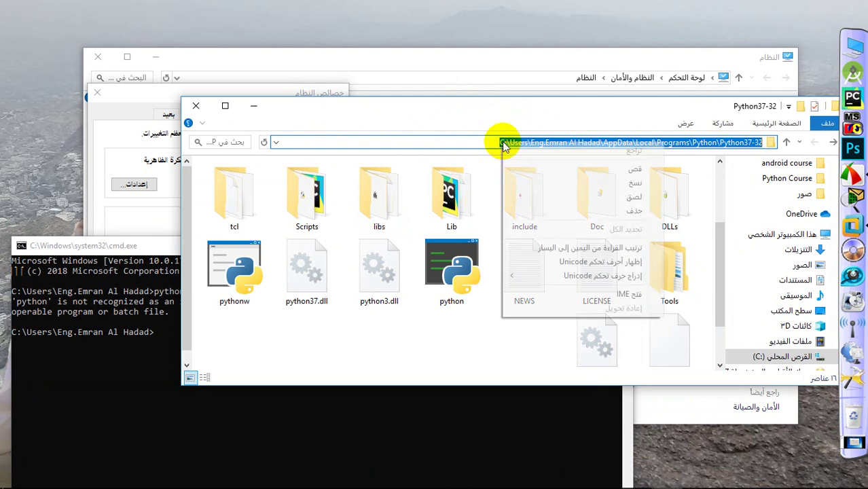
left_click(522, 185)
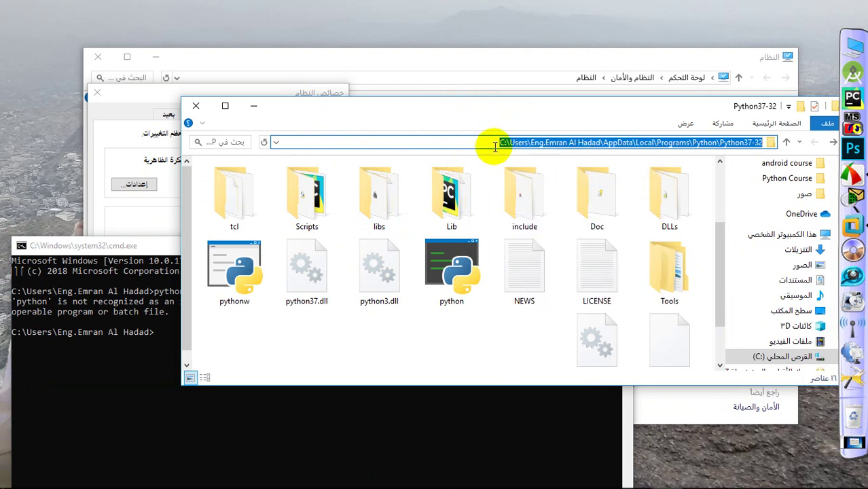
Step: Add the copied Python37-32 folder path as a new entry in the user Path variable and save the environment variables
left_click(316, 97)
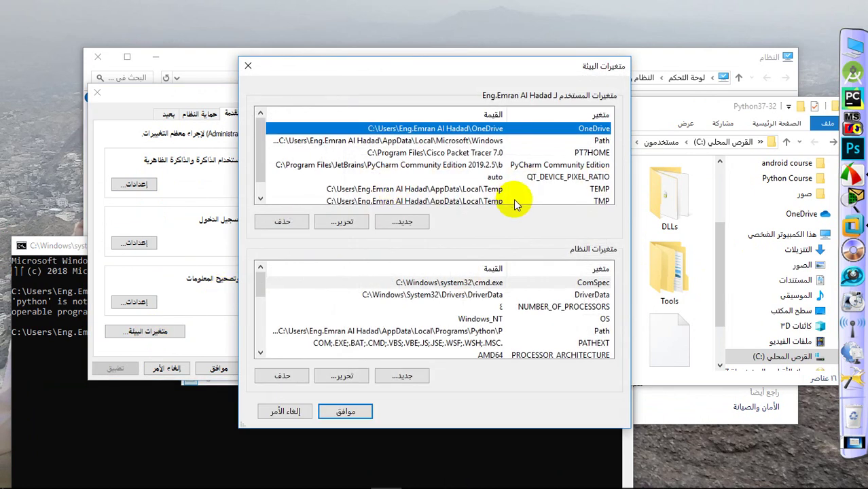
double_click(600, 139)
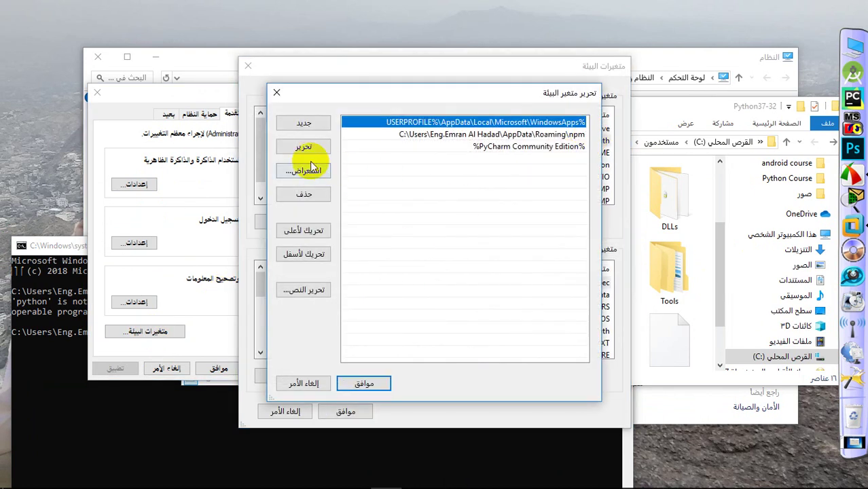
left_click(315, 126)
key("Escape")
double_click(527, 159)
key("ctrl+v")
key("Return")
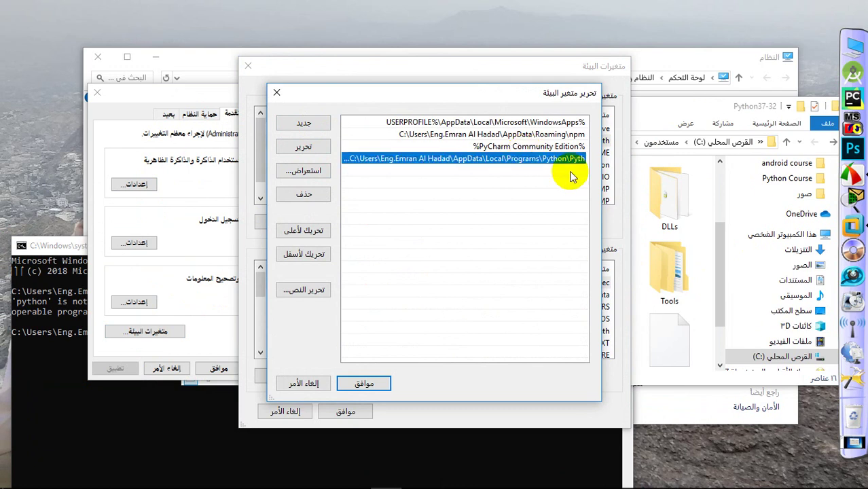
left_click(371, 384)
left_click(356, 409)
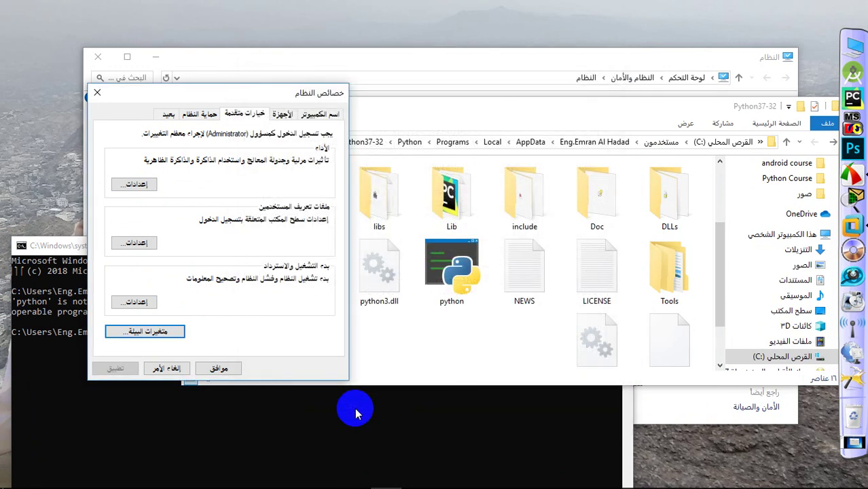
Step: Replace the old command prompt with a new one, run python in it, and close the window
left_click(255, 412)
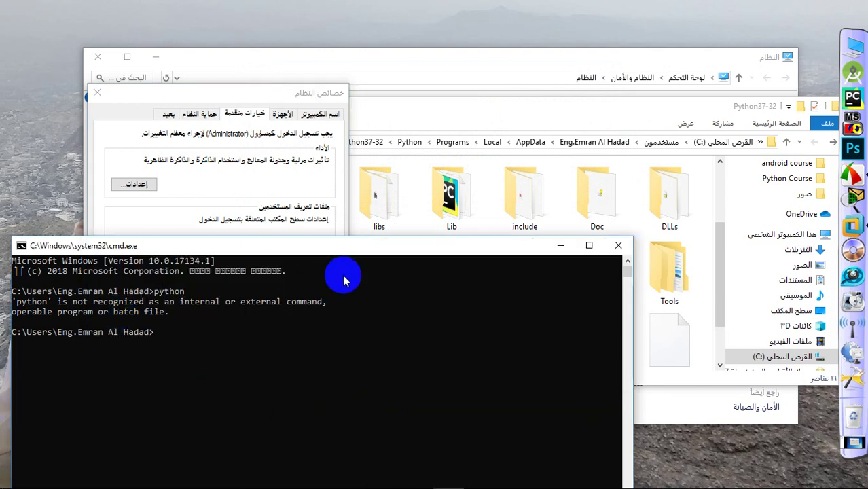
left_click(618, 245)
key("super+r")
key("Return")
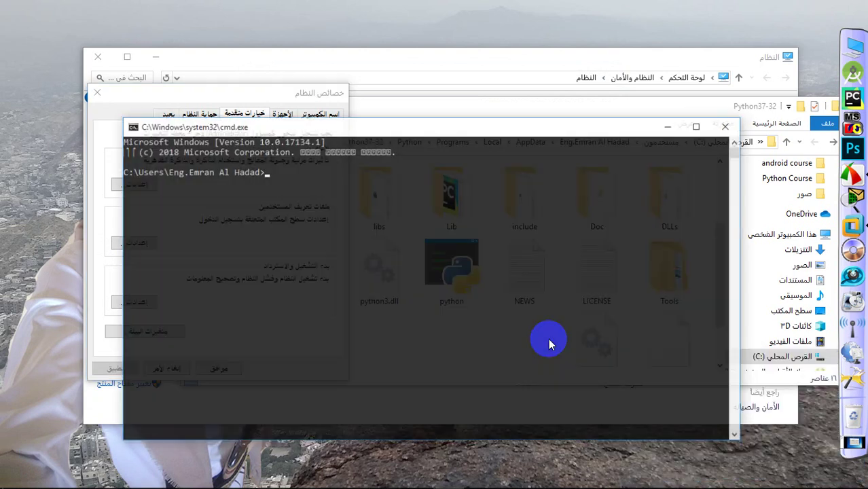
type("p")
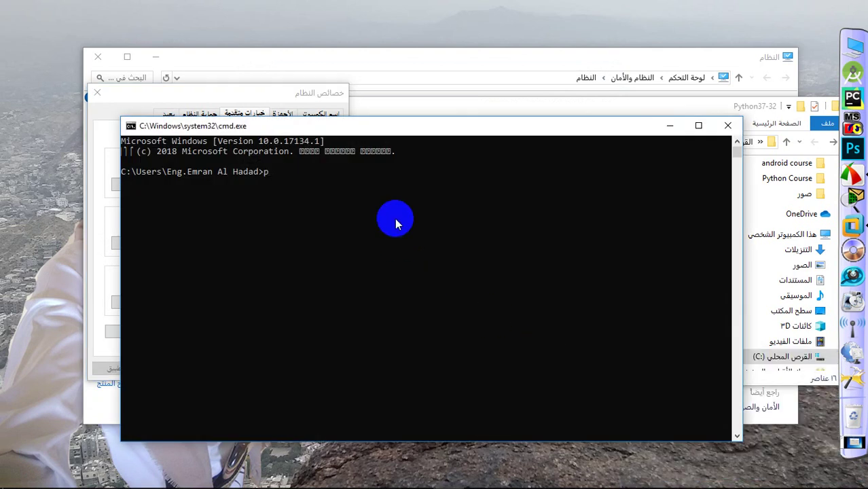
type("ython")
key("Return")
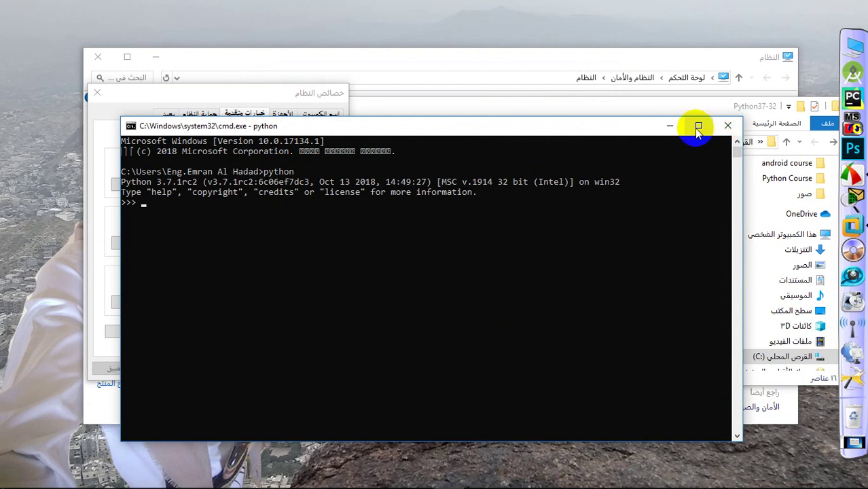
left_click(727, 128)
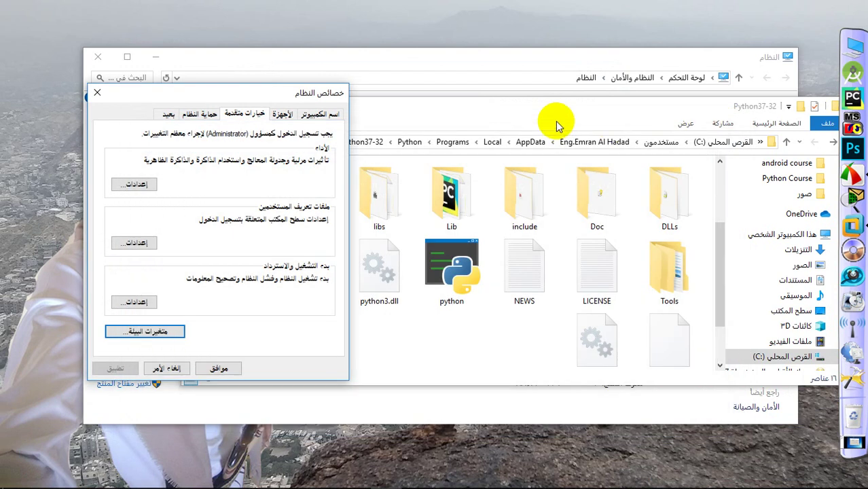
Step: Open the Scripts folder inside Python37-32 in File Explorer and point out the pip and easy_install-3.7 files
left_click(510, 113)
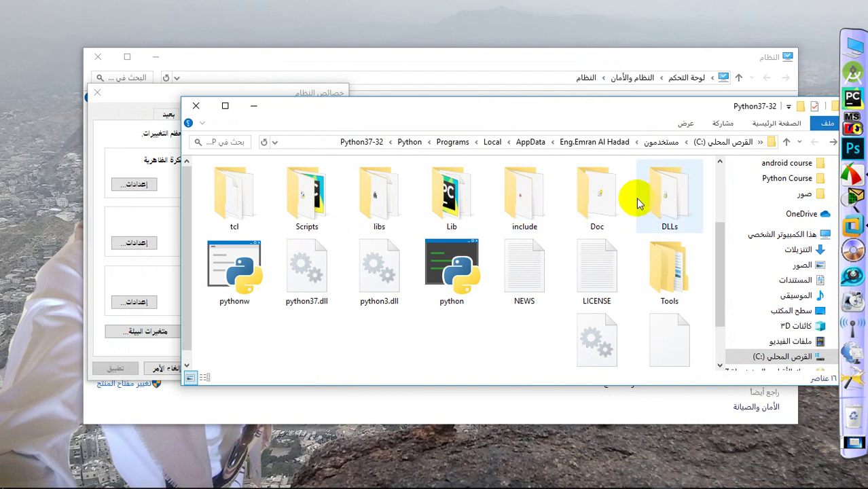
left_click(312, 193)
double_click(312, 193)
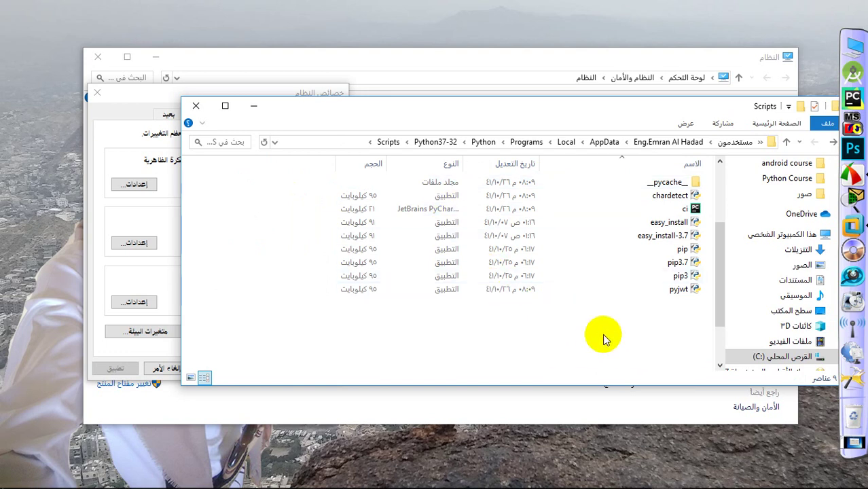
left_click(690, 248)
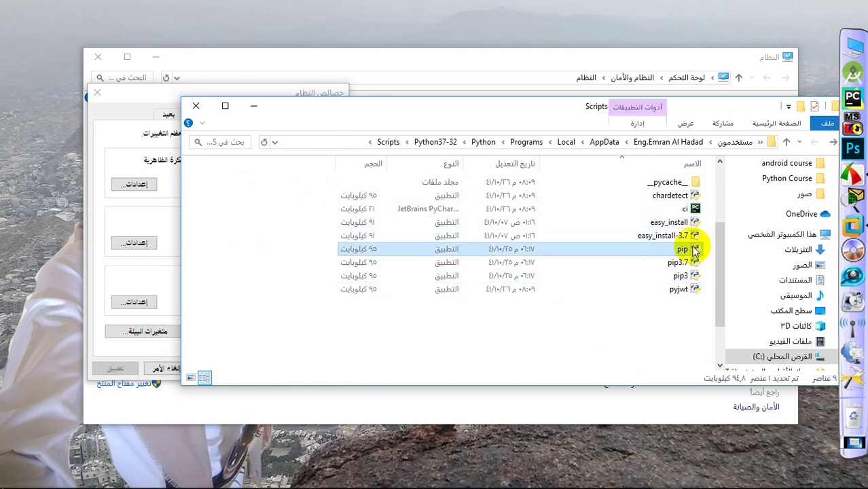
left_click(673, 235)
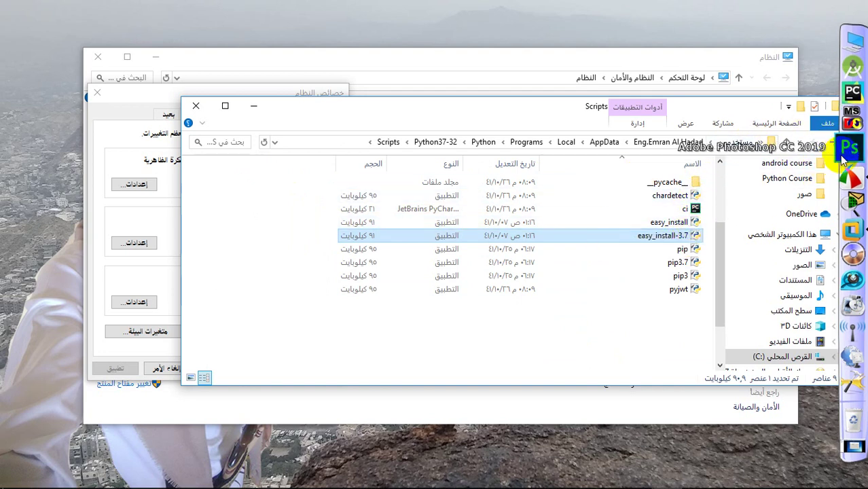
Step: Open a new command prompt and run pip install pyqt5 to test pip without a Scripts entry in Path
mouse_move(499, 462)
left_click(409, 446)
key("super+r")
key("Return")
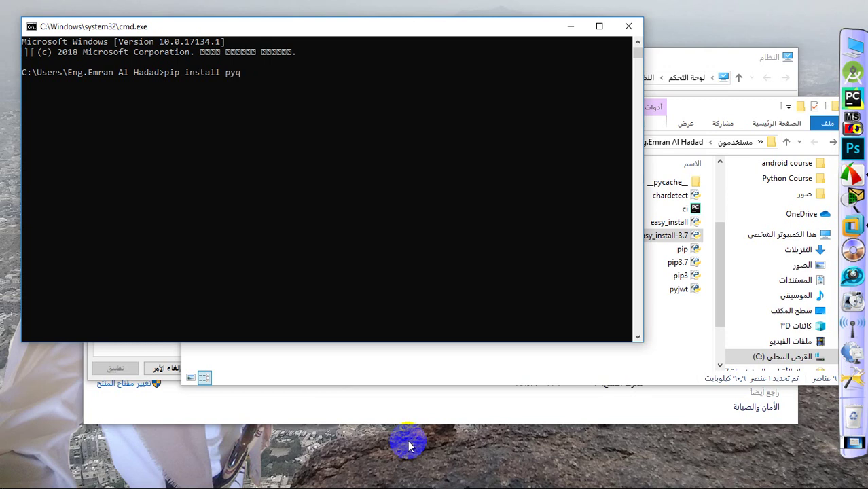
key("Return")
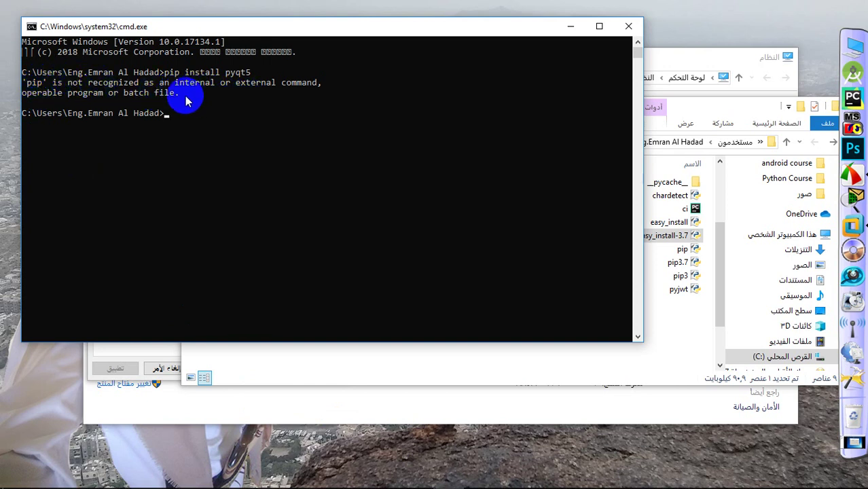
Step: Return to File Explorer and copy the full path of the Scripts folder
left_click(605, 365)
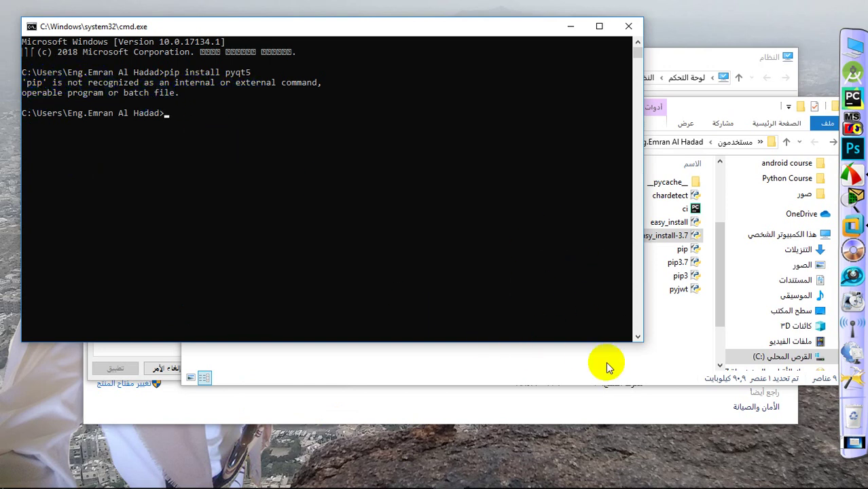
left_click(358, 141)
key("ctrl+c")
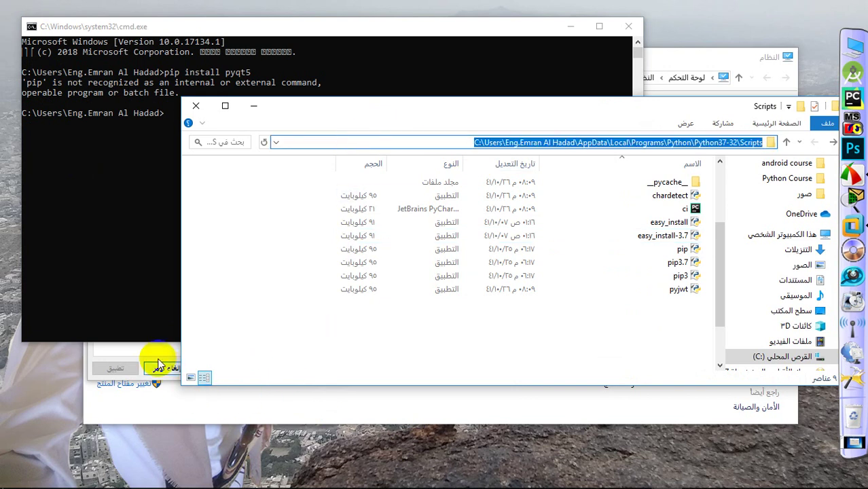
Step: Add the copied Scripts folder path as a new entry in the user Path variable and save all the system settings dialogs
left_click(157, 360)
left_click(136, 331)
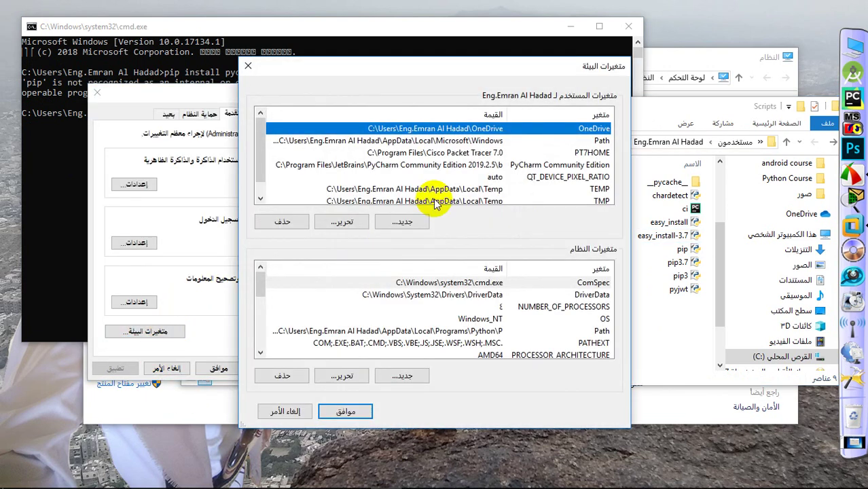
left_click(558, 141)
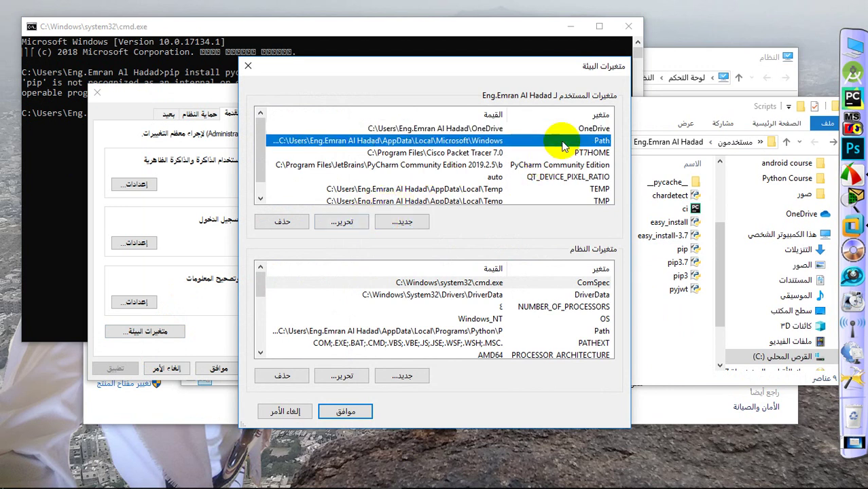
left_click(343, 222)
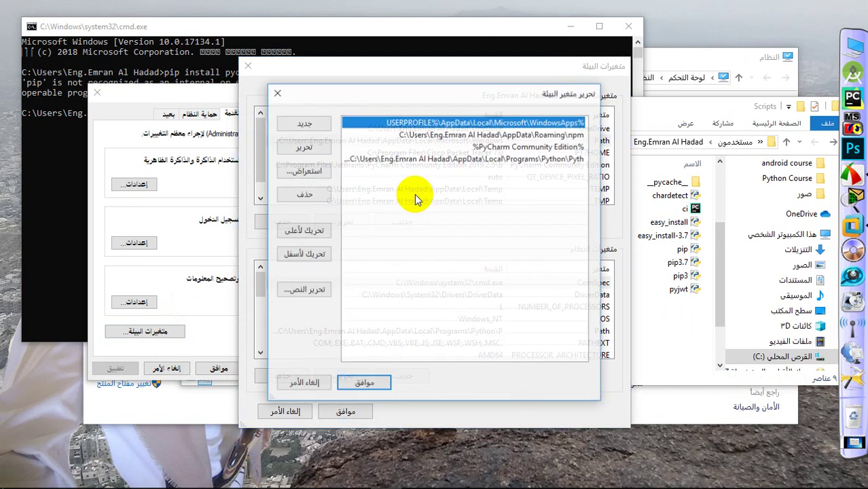
left_click(316, 122)
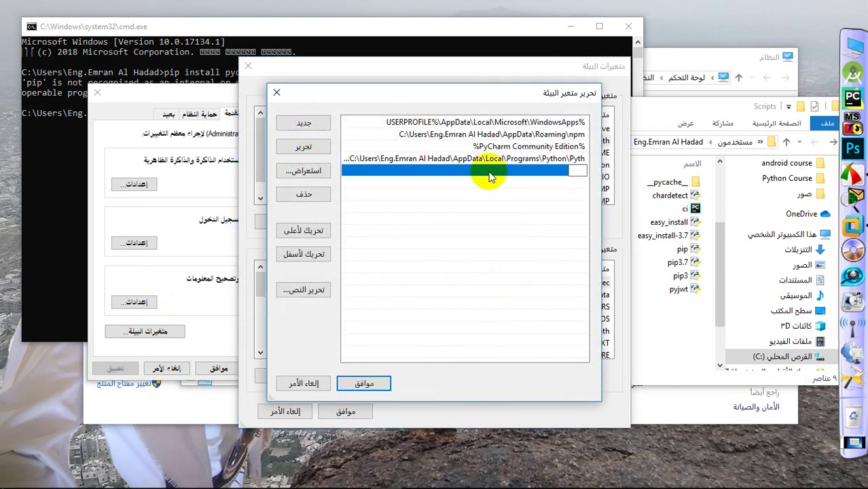
key("ctrl+v")
left_click(363, 382)
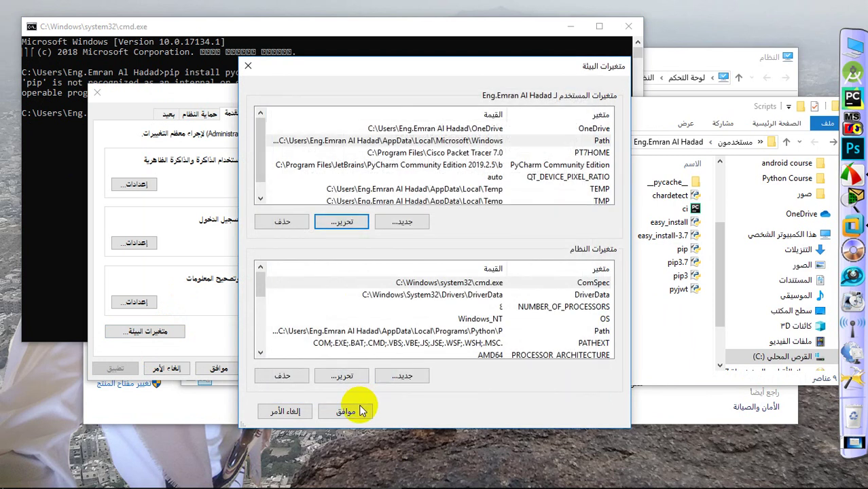
left_click(359, 410)
left_click(221, 369)
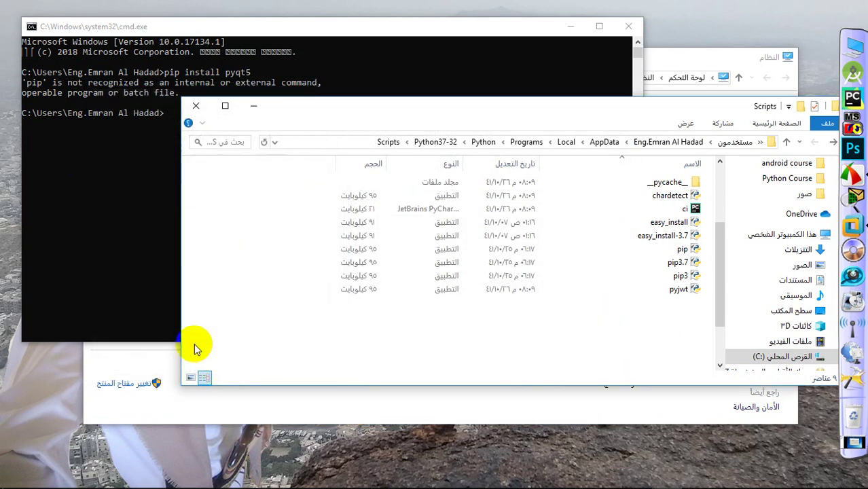
Step: Replace the old command prompt with a new one, run pip install pyqt5 in it, and close the window
left_click(141, 234)
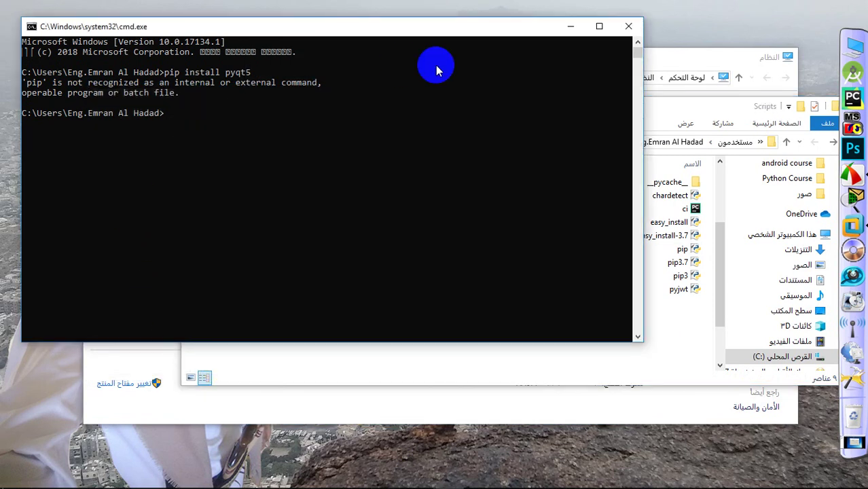
left_click(632, 27)
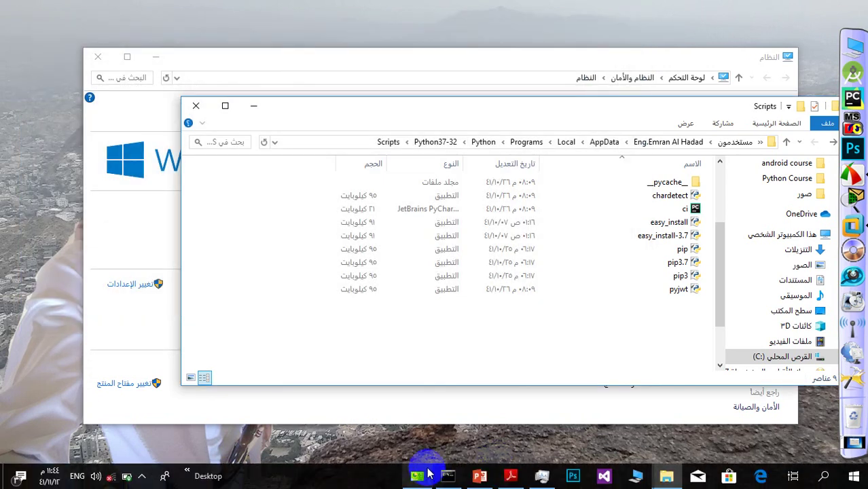
key("super+r")
key("Return")
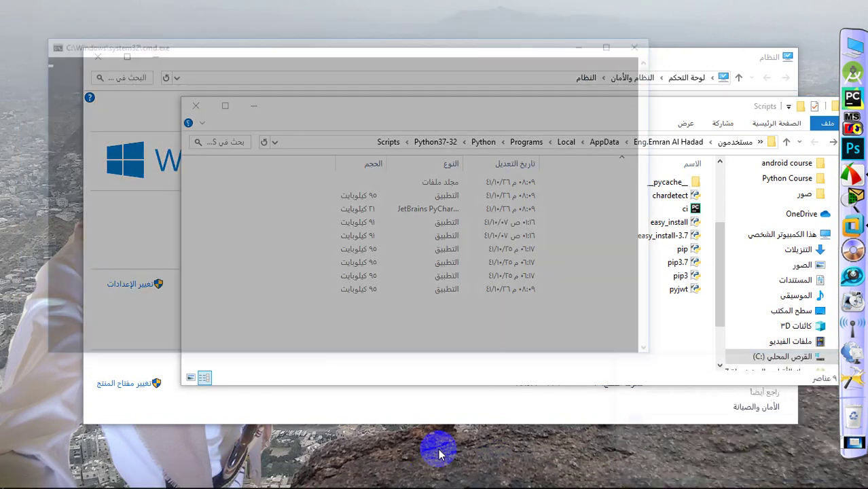
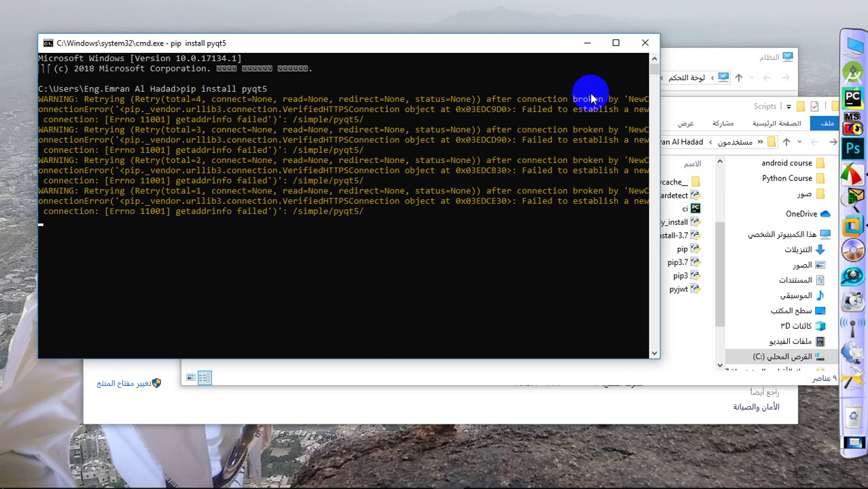
left_click(646, 42)
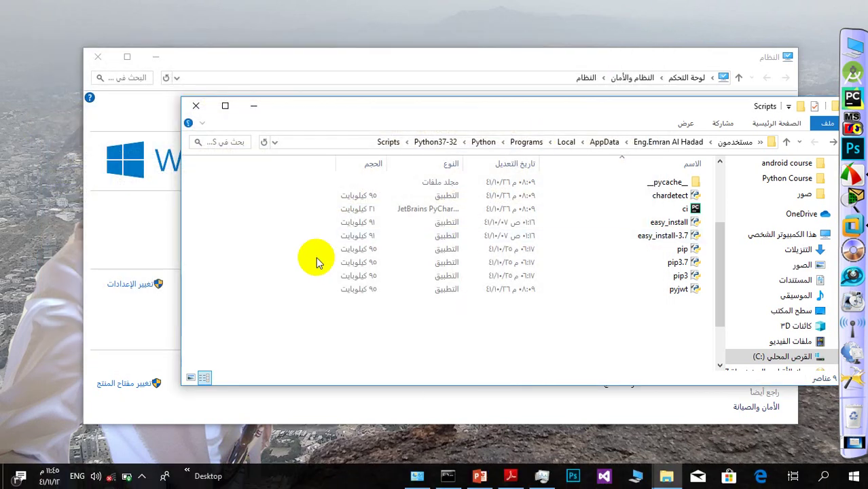
Step: Close the File Explorer and System windows and refresh the desktop
left_click(204, 109)
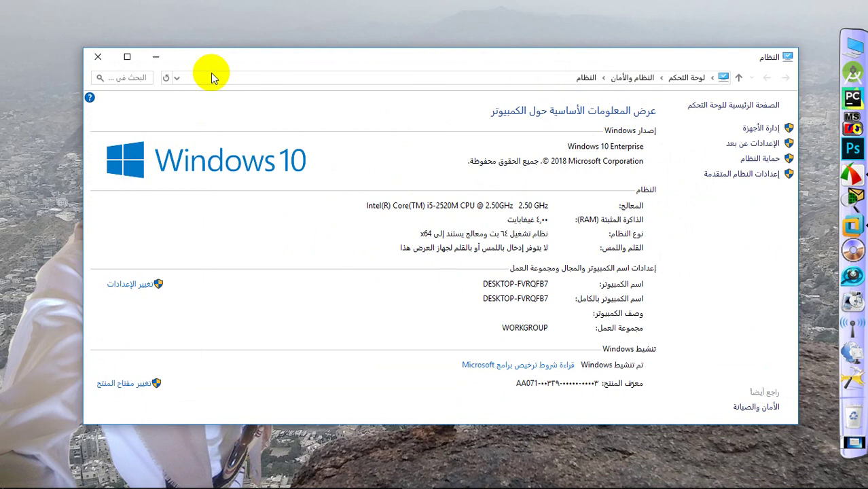
left_click(97, 57)
right_click(257, 101)
left_click(252, 95)
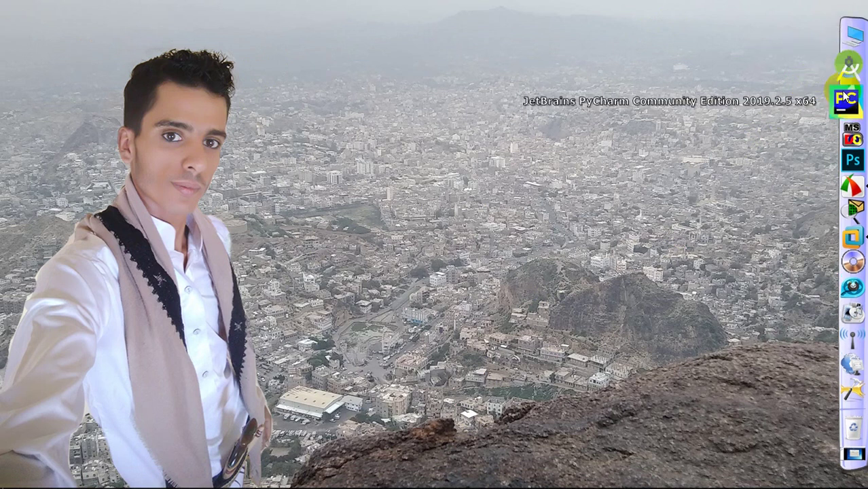
Step: Switch to VMware Workstation and resume the suspended AndroidStudio virtual machine
left_click(635, 457)
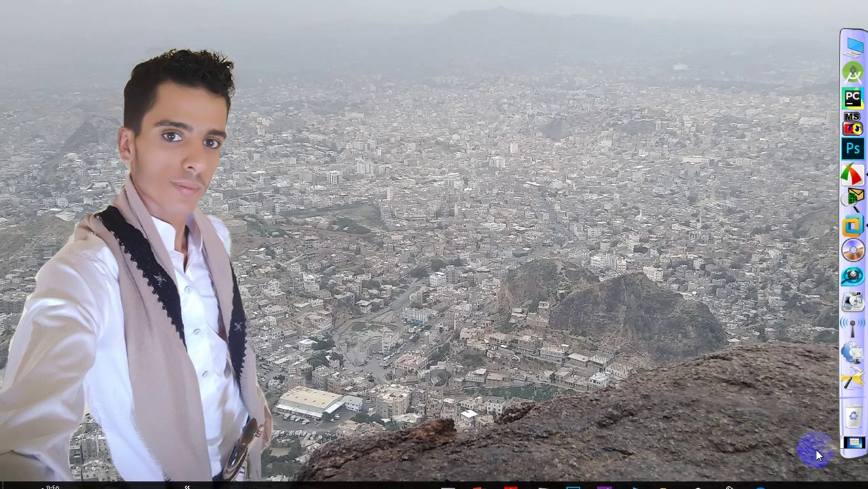
left_click(726, 448)
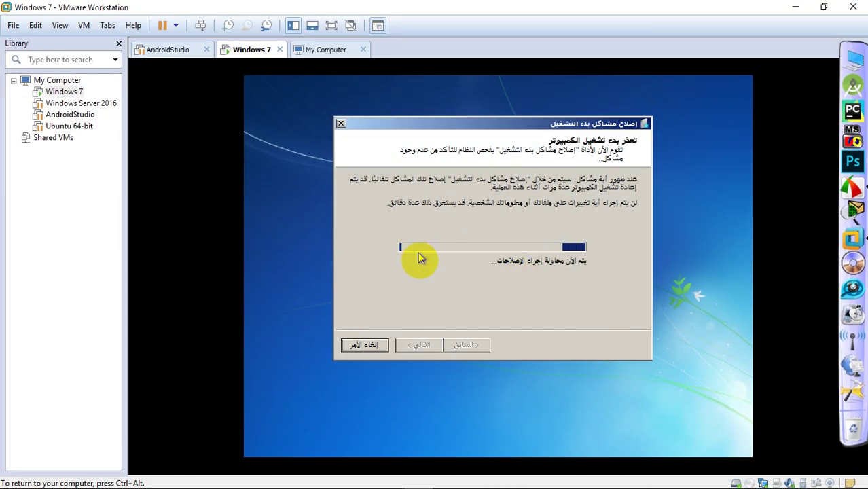
left_click(173, 53)
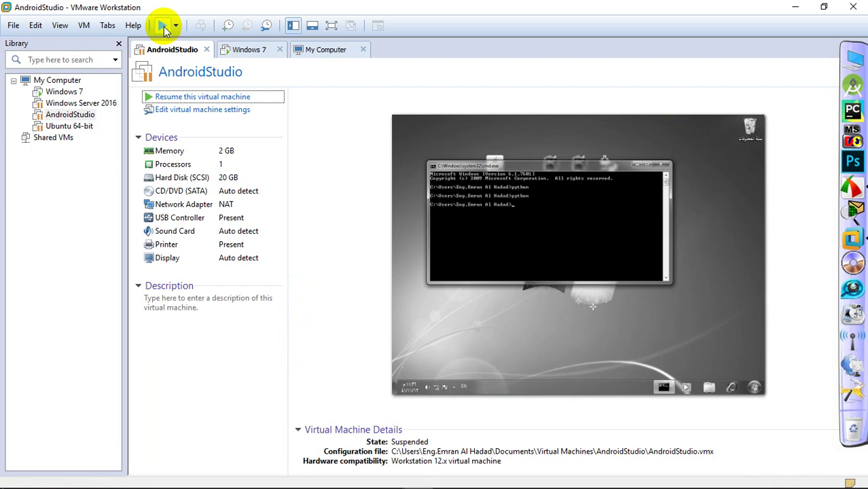
left_click(163, 26)
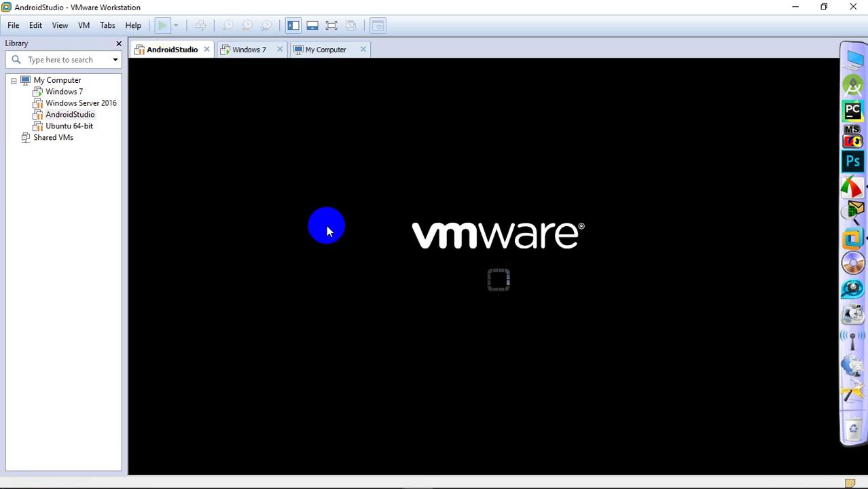
Step: Suspend the Windows 7 virtual machine, move the restore progress dialog aside, and return to the AndroidStudio machine
left_click(257, 54)
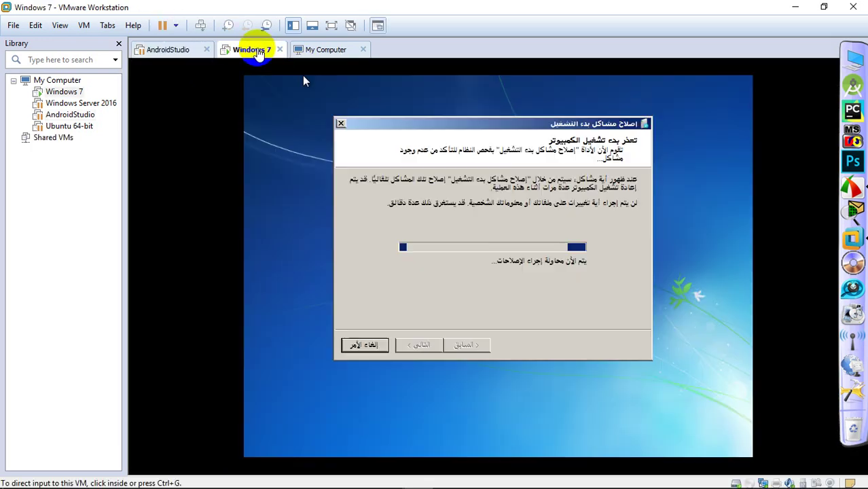
left_click(209, 126)
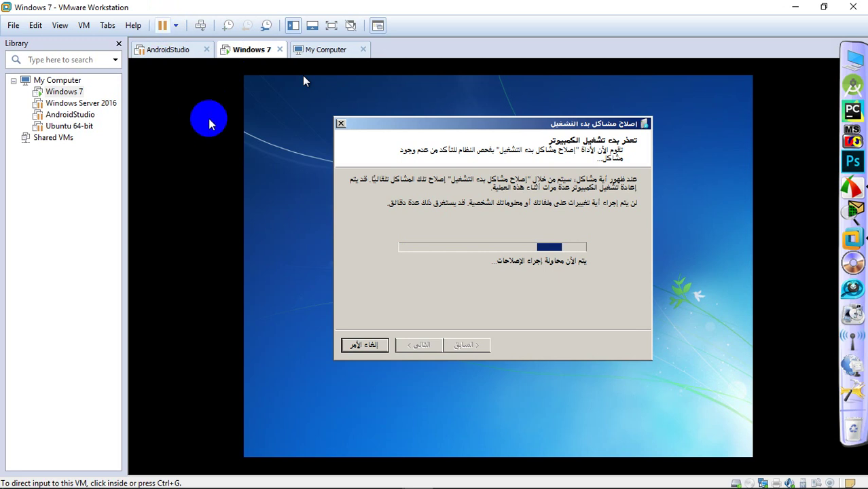
left_click(178, 56)
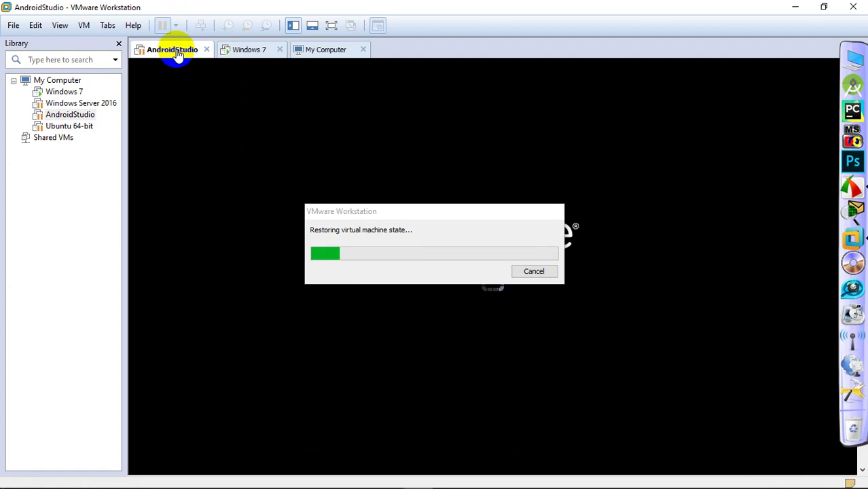
left_click_drag(385, 215, 556, 113)
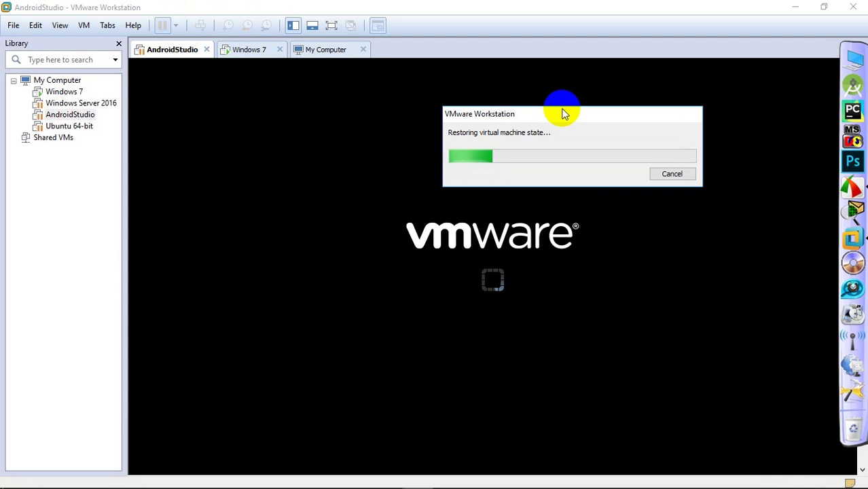
left_click(267, 53)
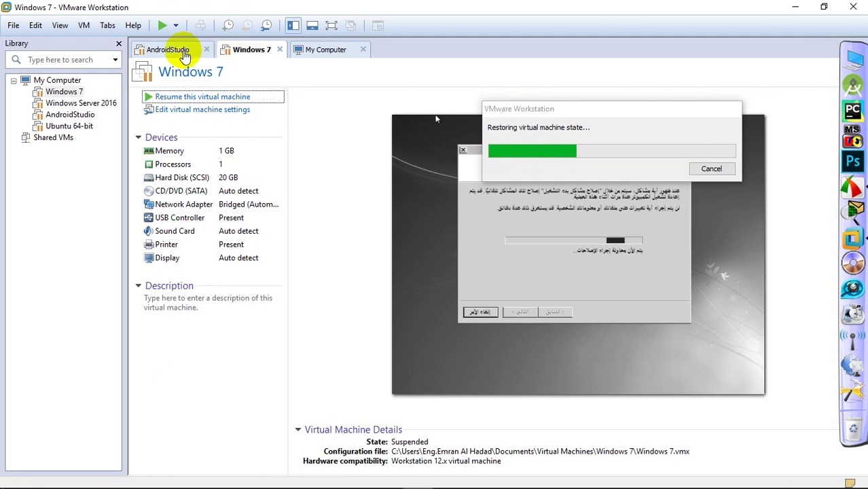
left_click(182, 53)
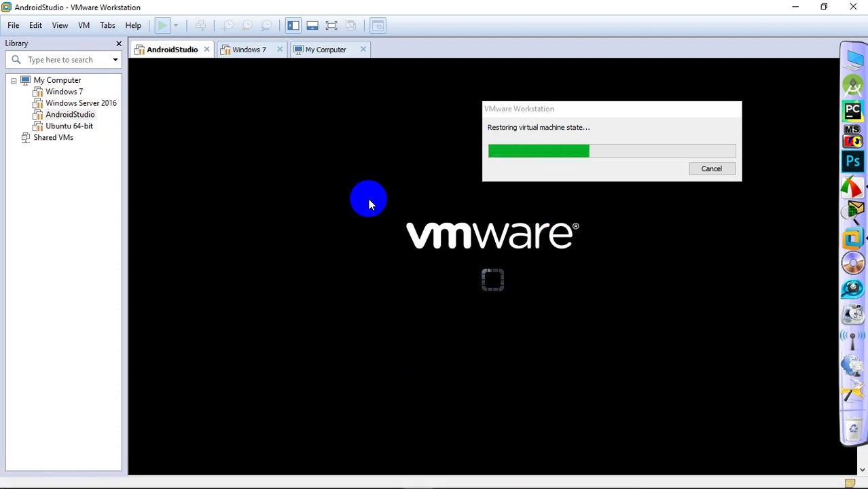
Step: Close the My Computer tab and close the leftover command prompt inside the restored AndroidStudio machine
left_click(362, 49)
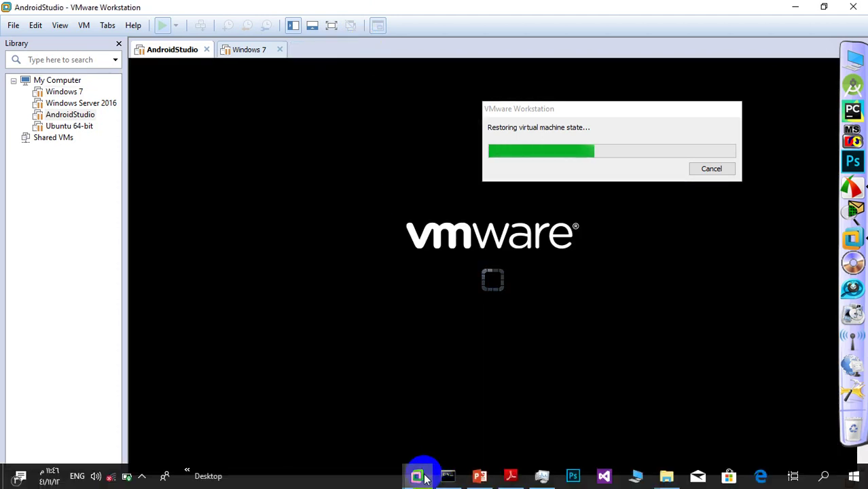
mouse_move(422, 474)
left_click(141, 476)
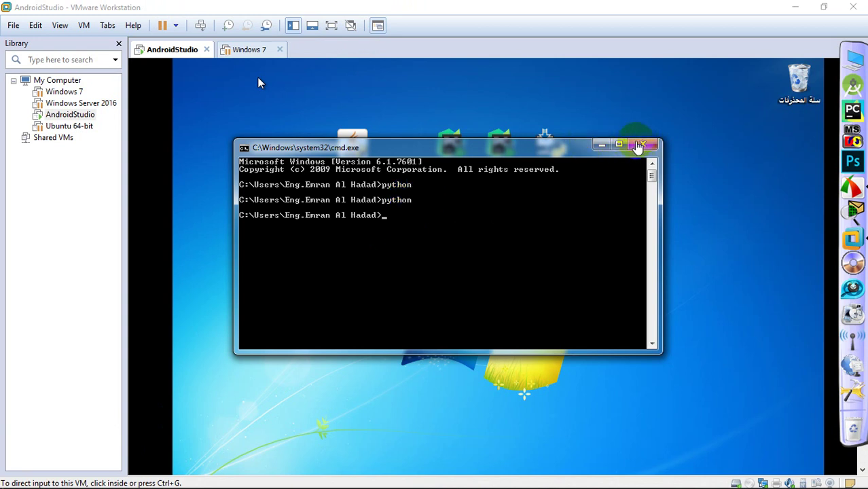
left_click(257, 79)
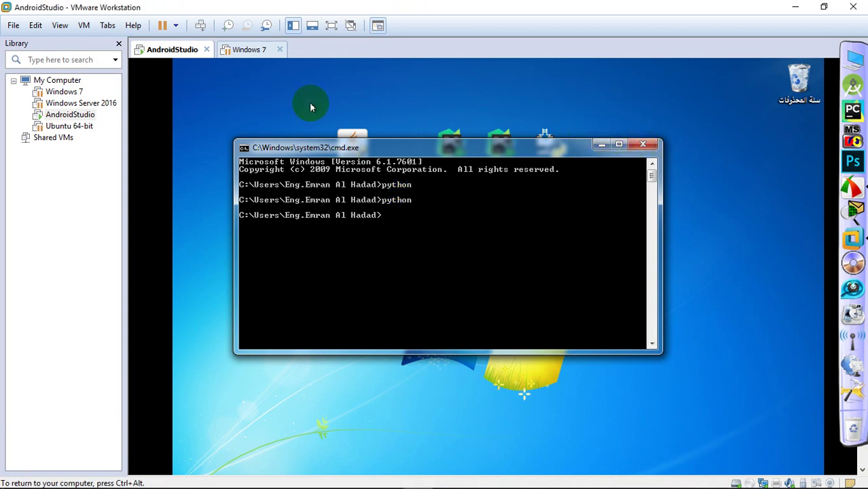
left_click(643, 144)
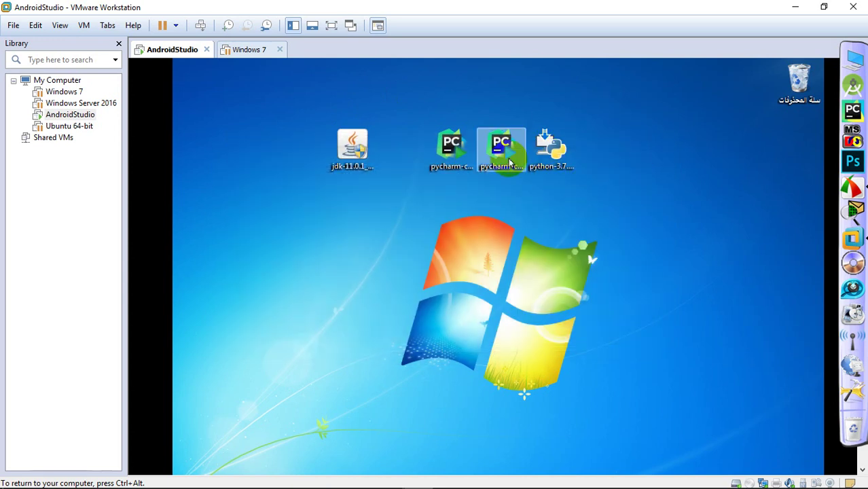
Step: Move the python-3.7.1rc2 installer away from the PyCharm installers and select each PyCharm installer to show its full version name
left_click(506, 153)
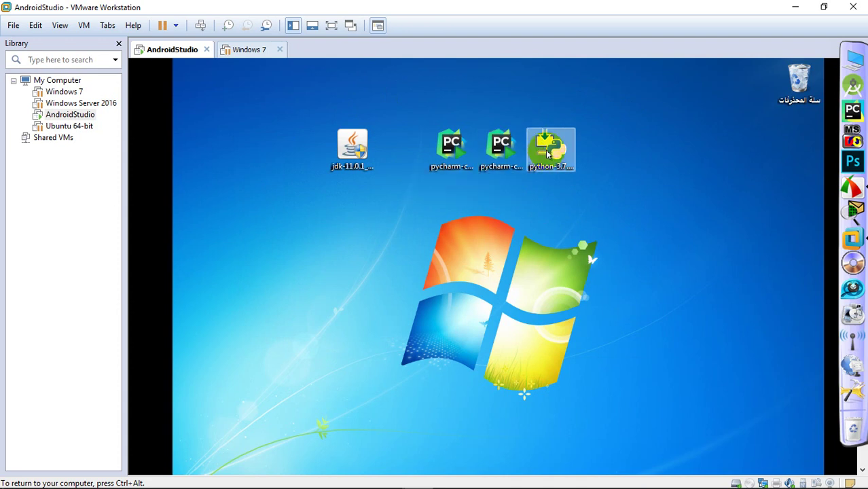
left_click_drag(552, 155, 618, 150)
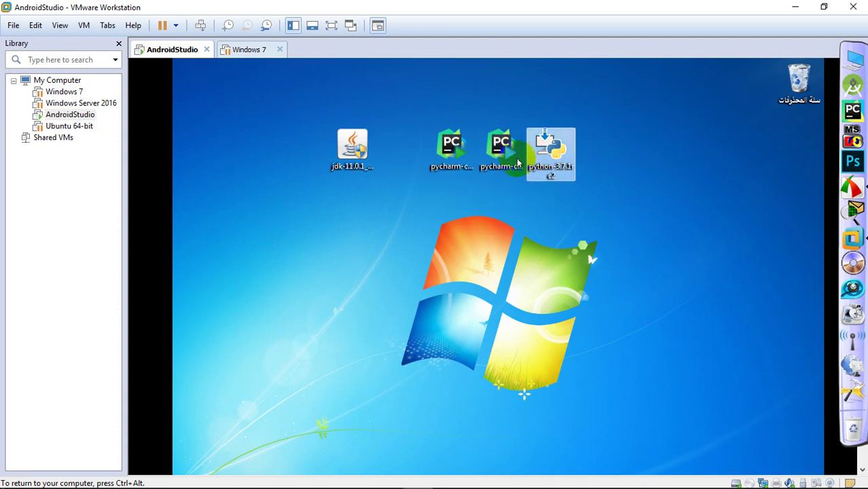
left_click_drag(511, 149, 454, 164)
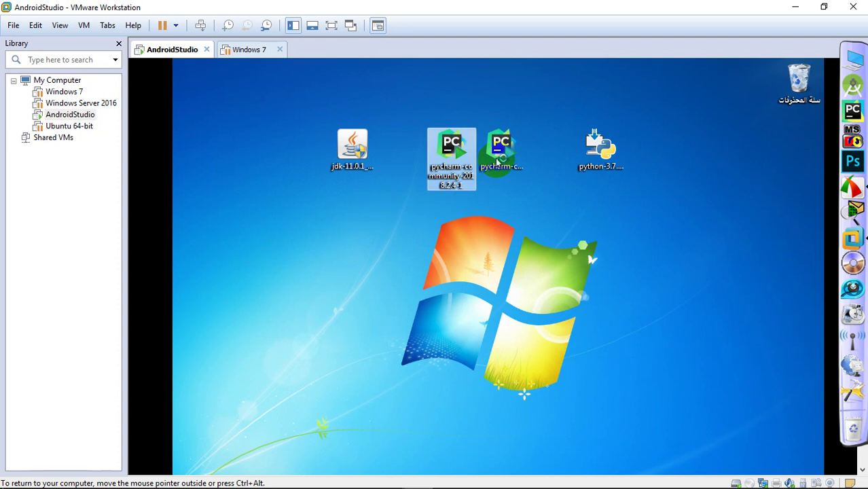
left_click(500, 160)
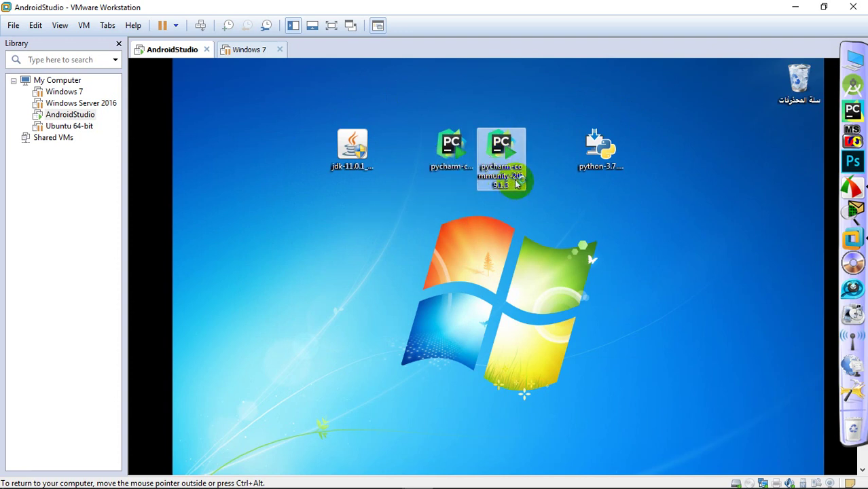
left_click_drag(506, 184, 472, 177)
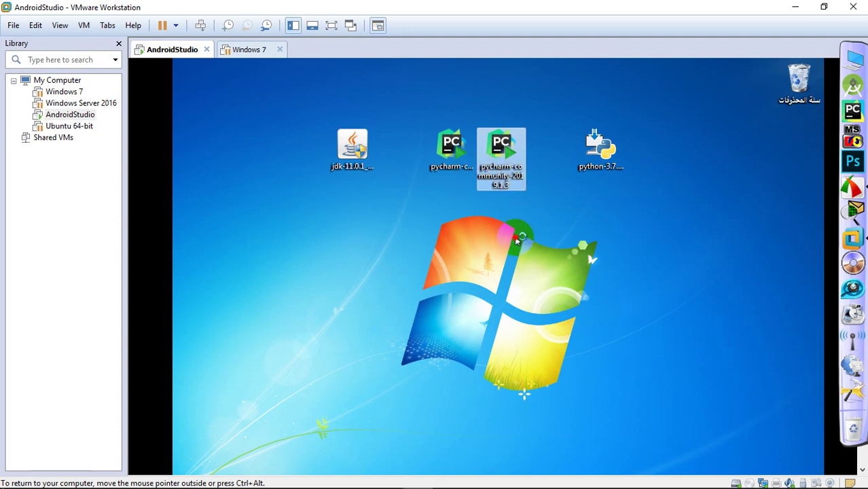
Step: Select both PyCharm installers together, reduce the selection to pycharm-community-2019.1.3, and show the AndroidStudio virtual machine in full screen
left_click_drag(426, 174, 490, 123)
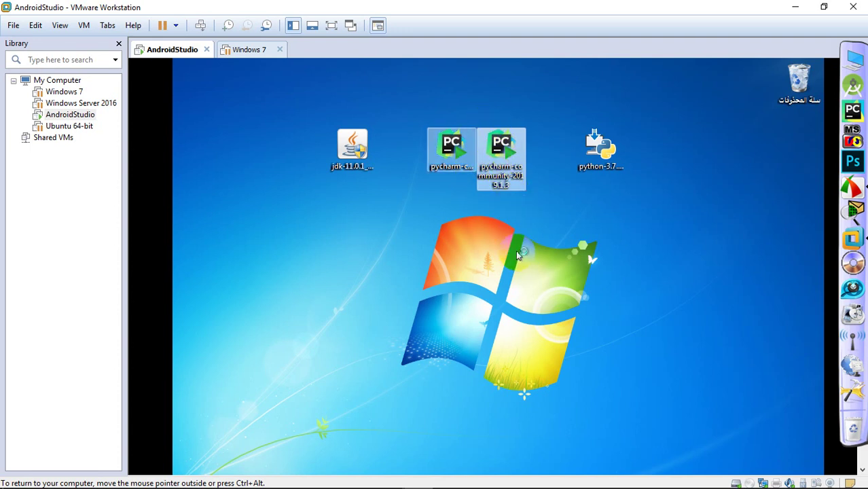
left_click_drag(523, 81, 550, 146)
left_click(550, 146)
left_click(501, 153)
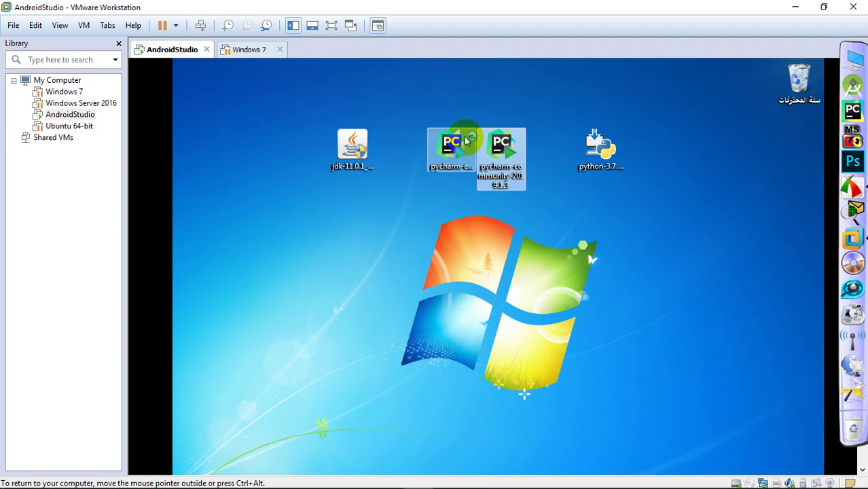
left_click(330, 25)
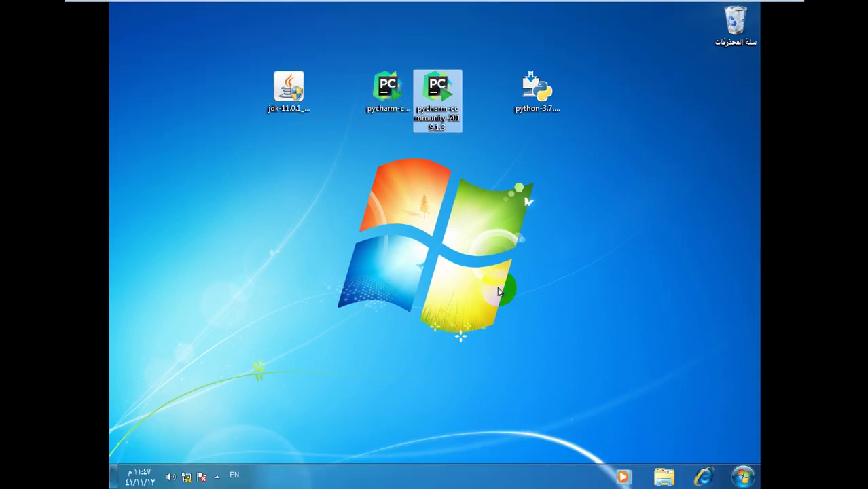